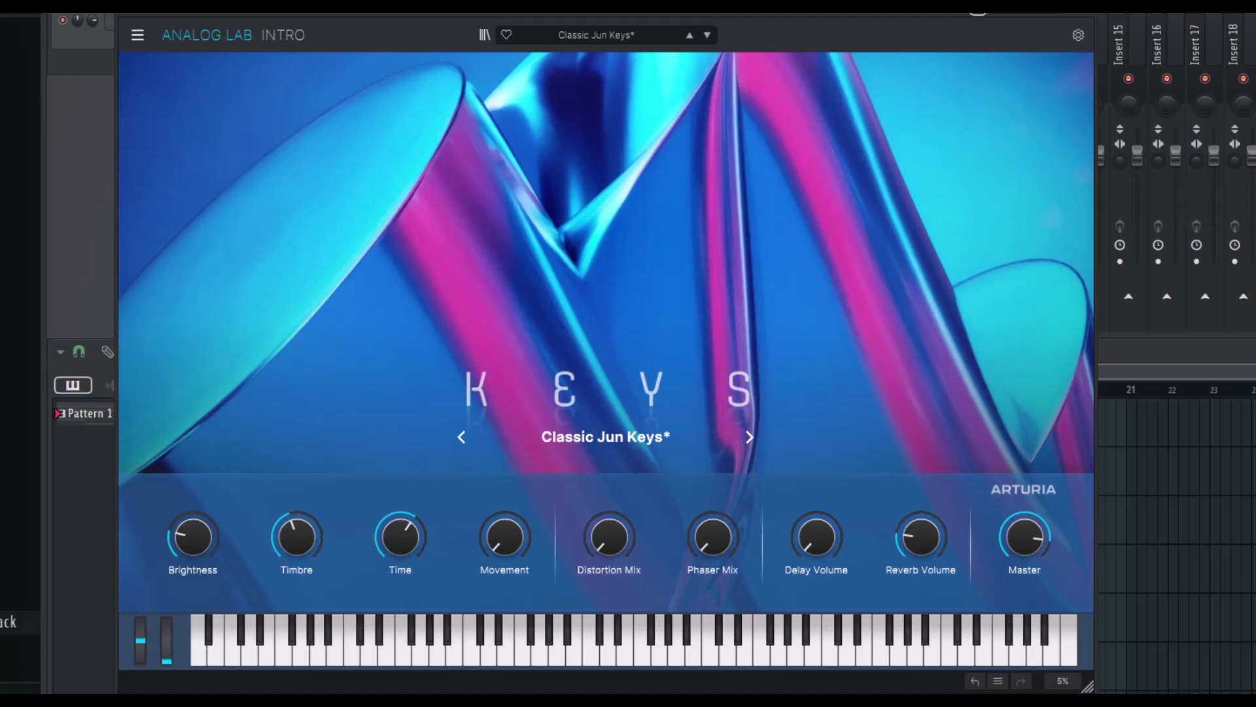
# Review the main menu's export, help and legacy sound options, and cancel the Include Legacy Sounds prompt.
pyautogui.click(138, 36)
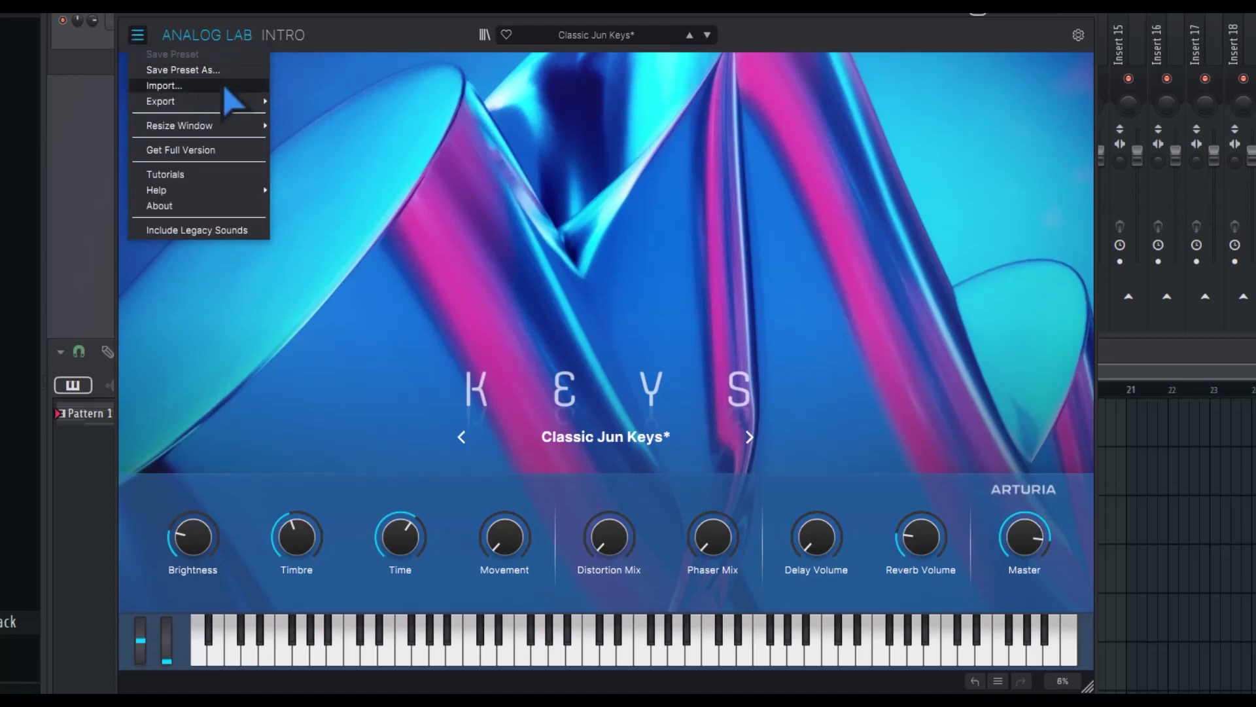
pyautogui.moveTo(219, 102)
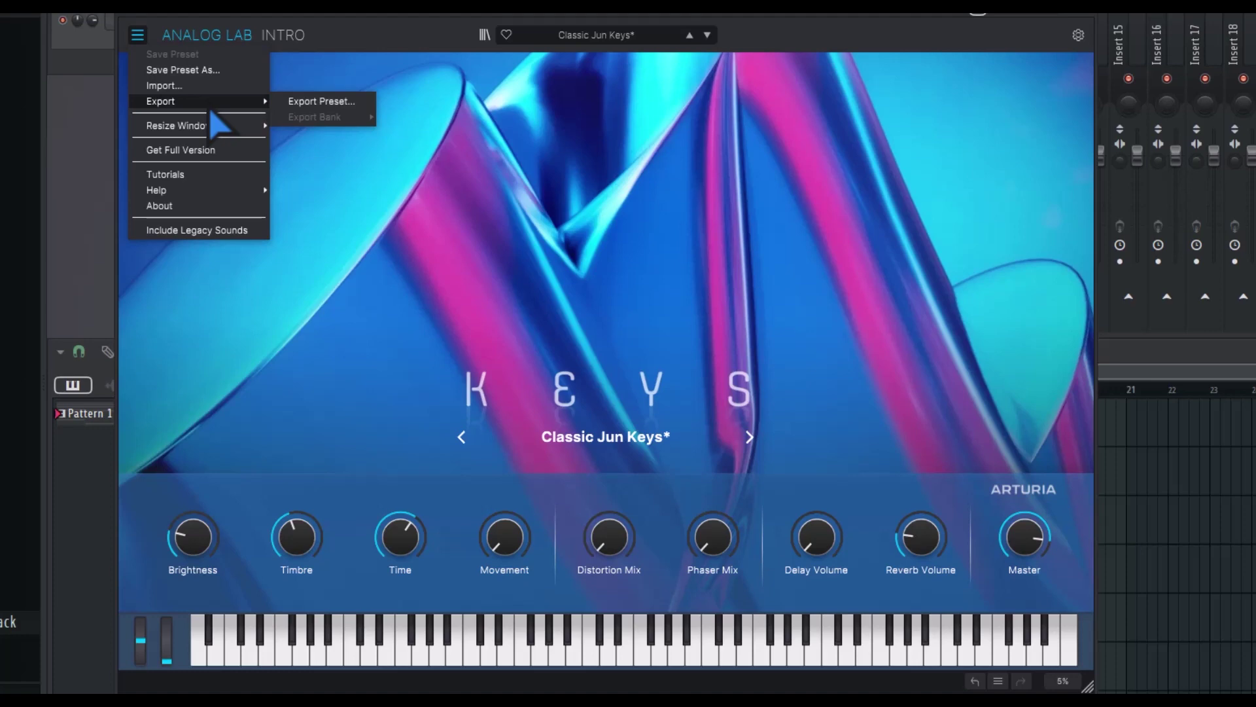
pyautogui.moveTo(220, 129)
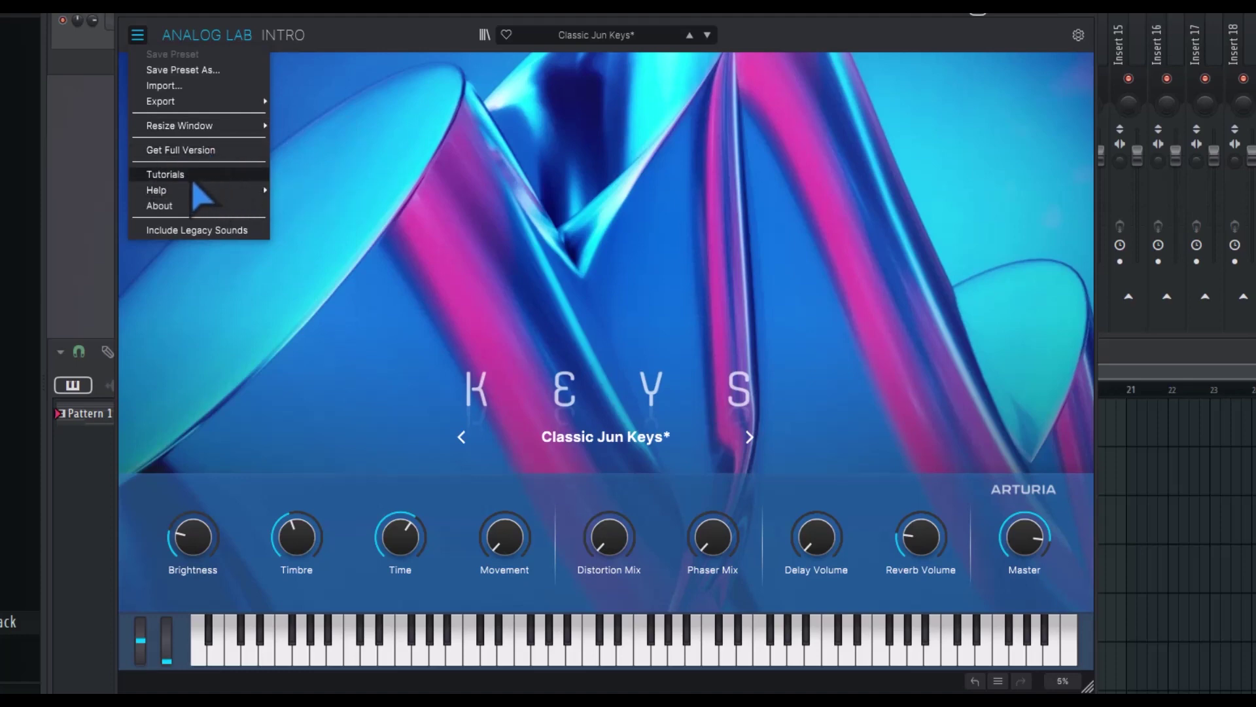
pyautogui.moveTo(191, 195)
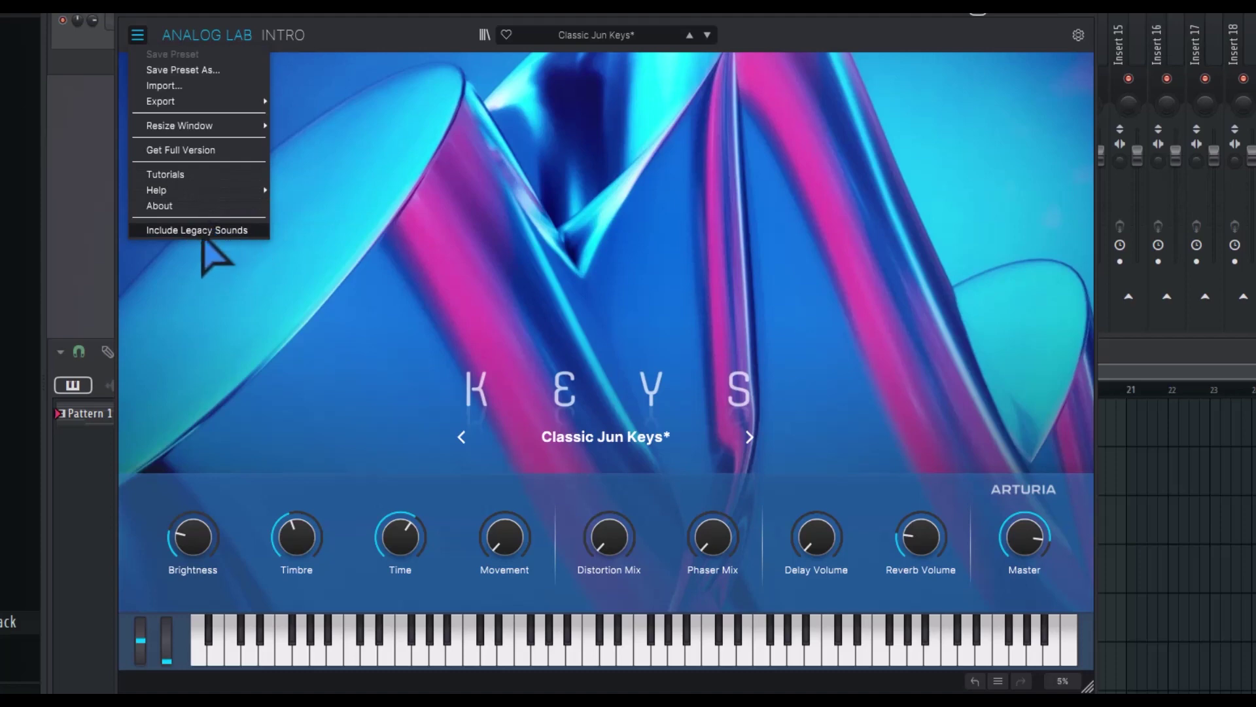
pyautogui.click(240, 233)
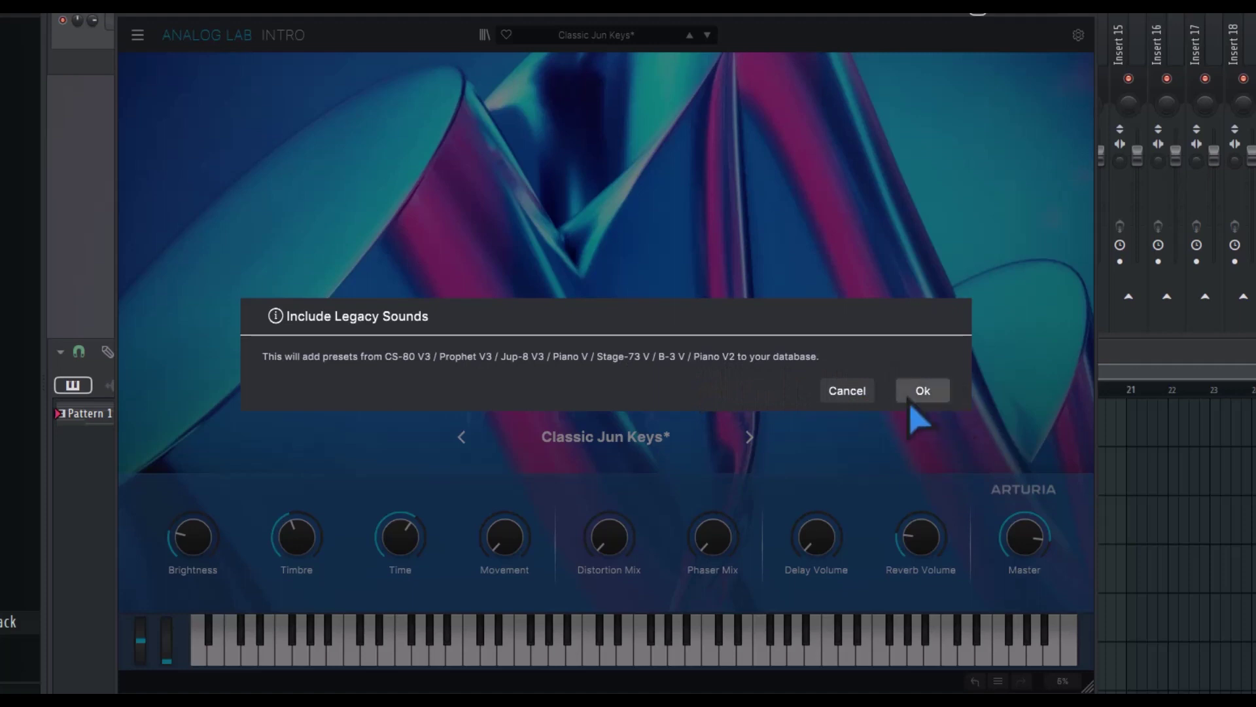
pyautogui.click(851, 393)
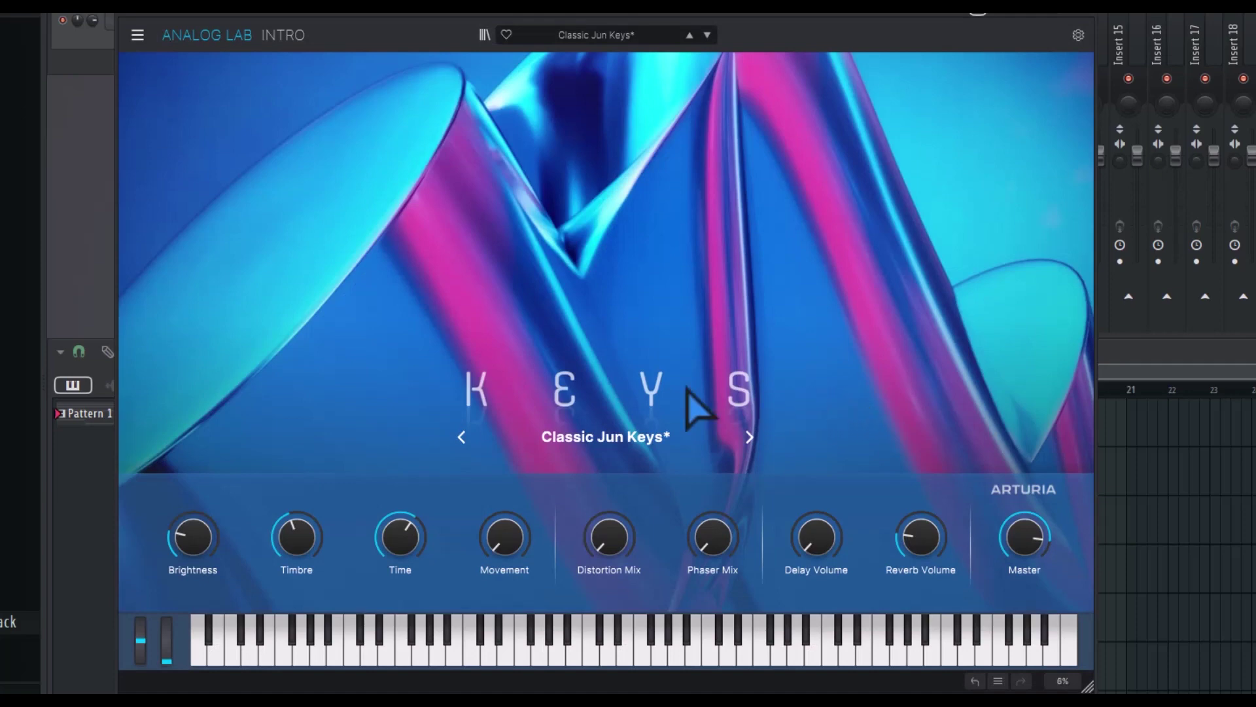
# Preview the sound types in the preset library, load the Aug. VOICES instrument and show its preset's main view.
pyautogui.click(485, 36)
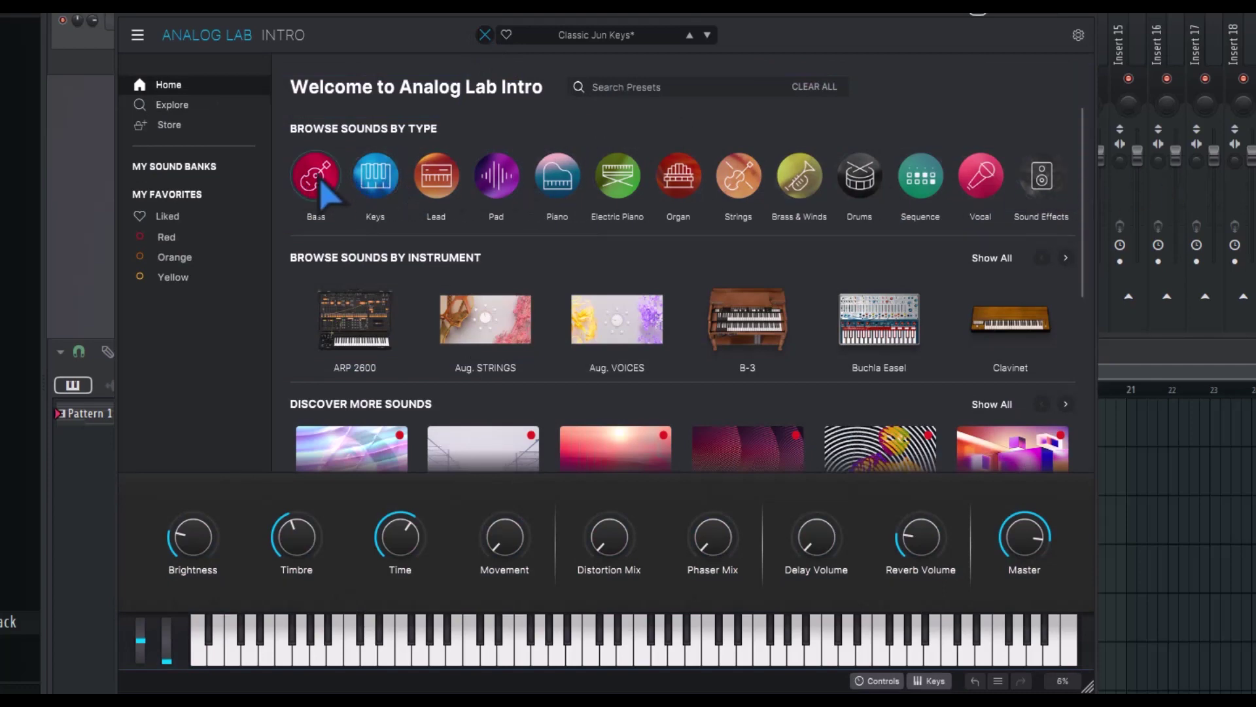
pyautogui.moveTo(318, 183)
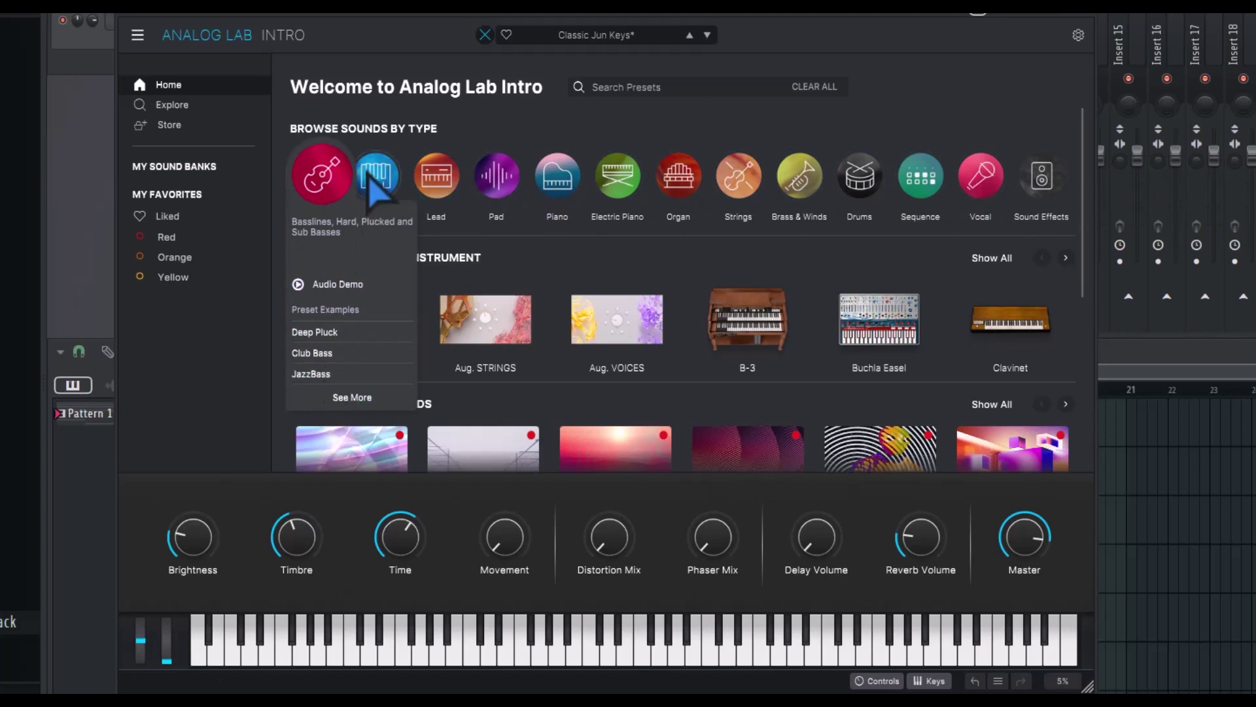
pyautogui.moveTo(377, 187)
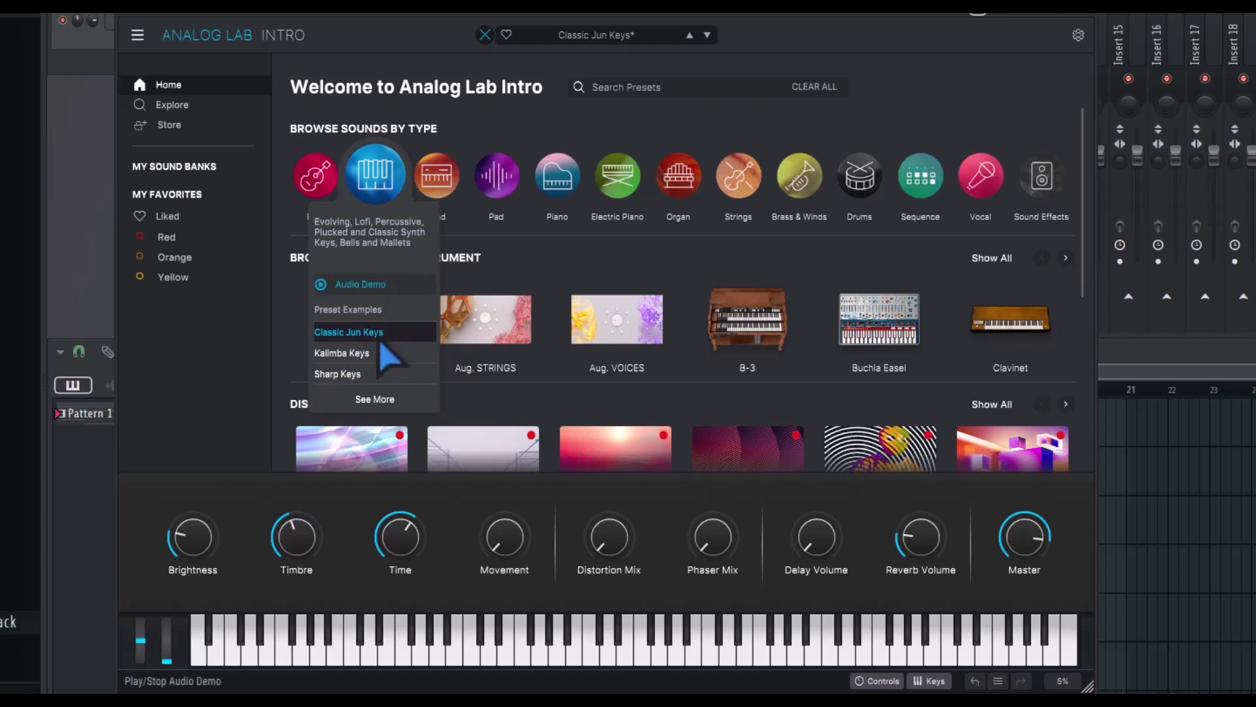
pyautogui.moveTo(433, 178)
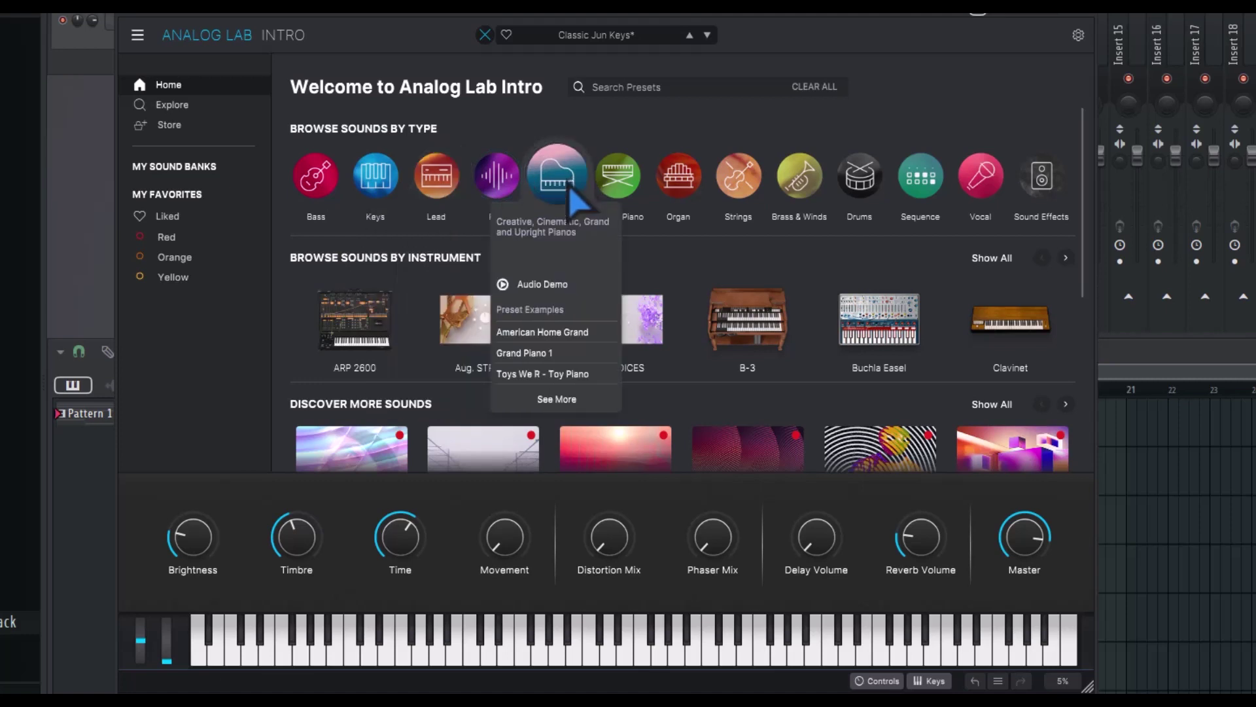
pyautogui.moveTo(615, 197)
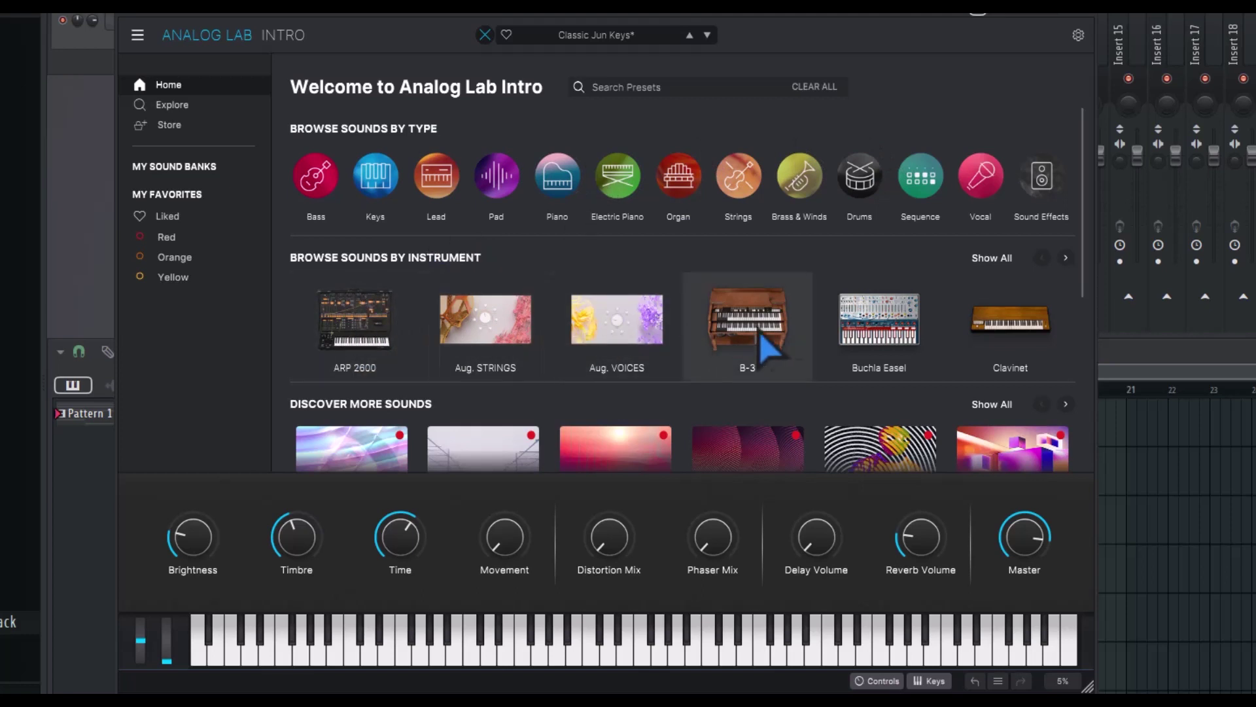
pyautogui.click(621, 333)
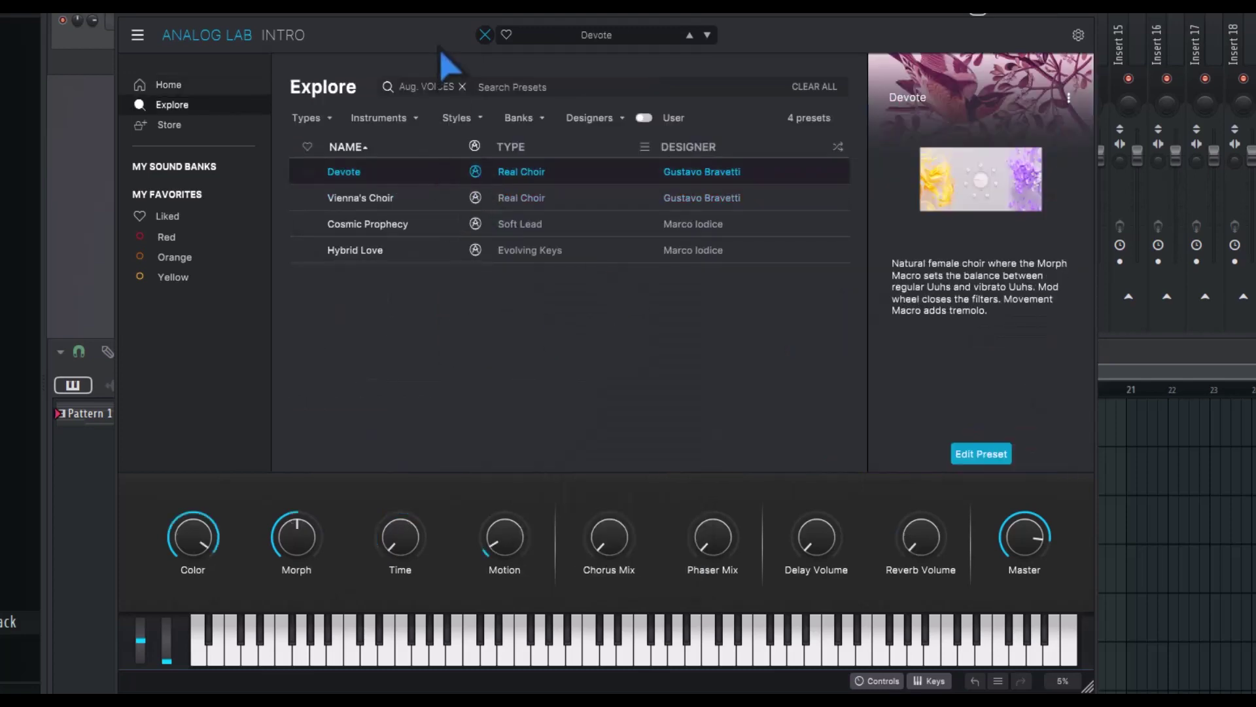
pyautogui.click(484, 34)
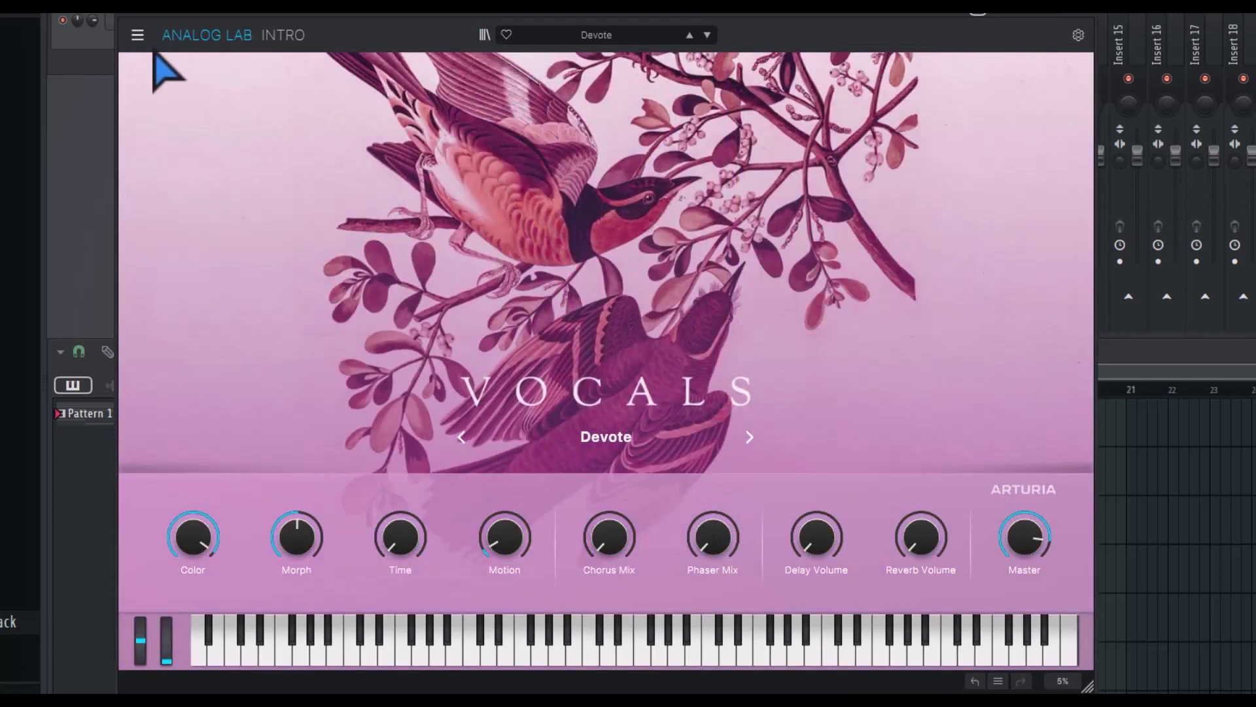
# Return to the library's home page and examine its instruments, additional sound banks and designers.
pyautogui.click(486, 37)
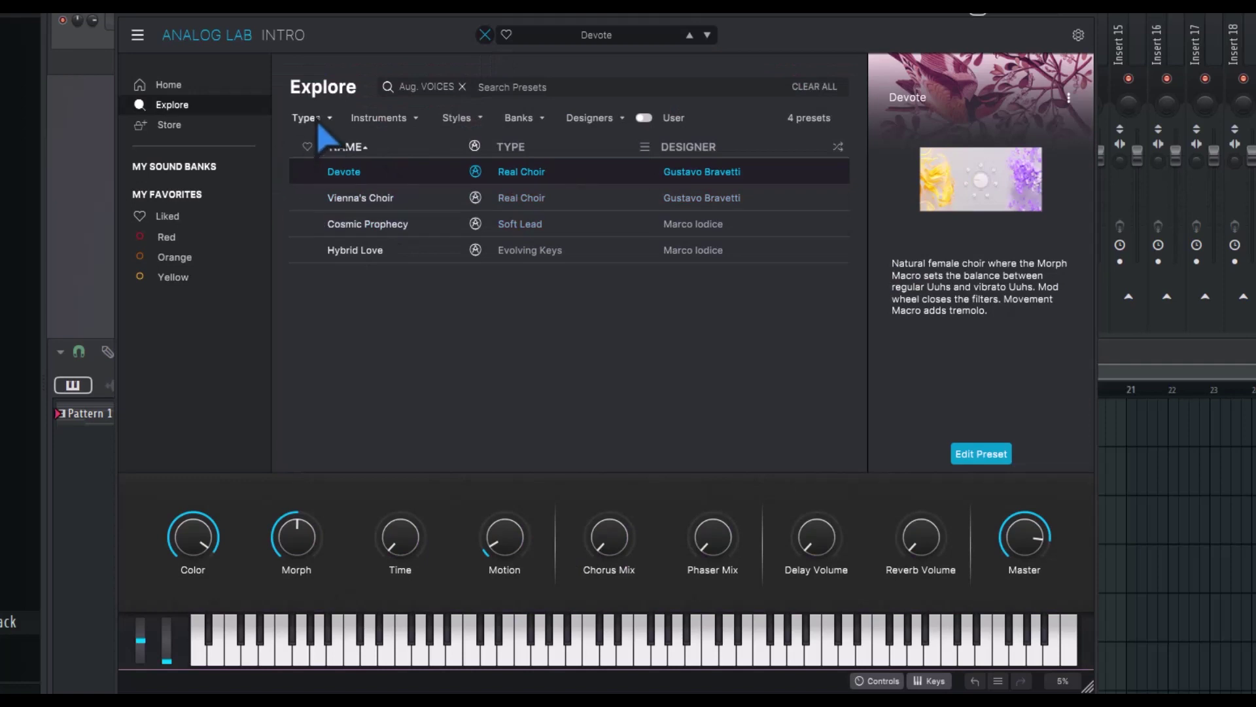
pyautogui.click(164, 85)
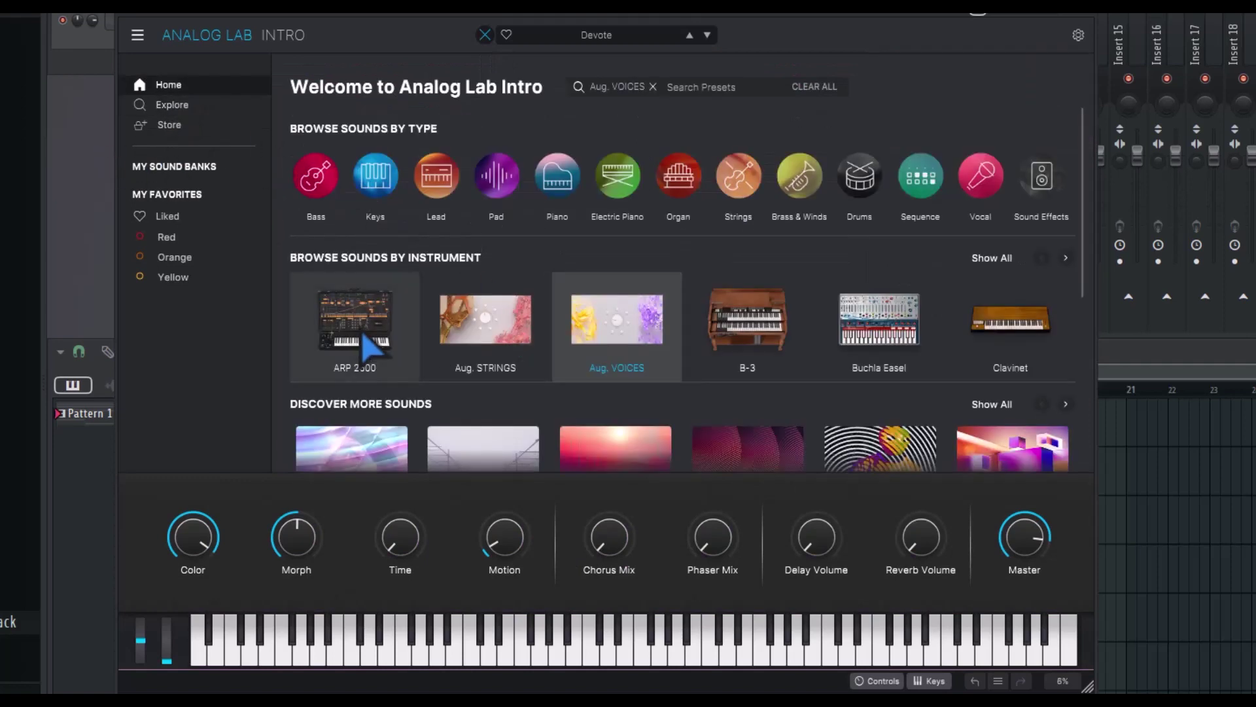
pyautogui.moveTo(358, 337)
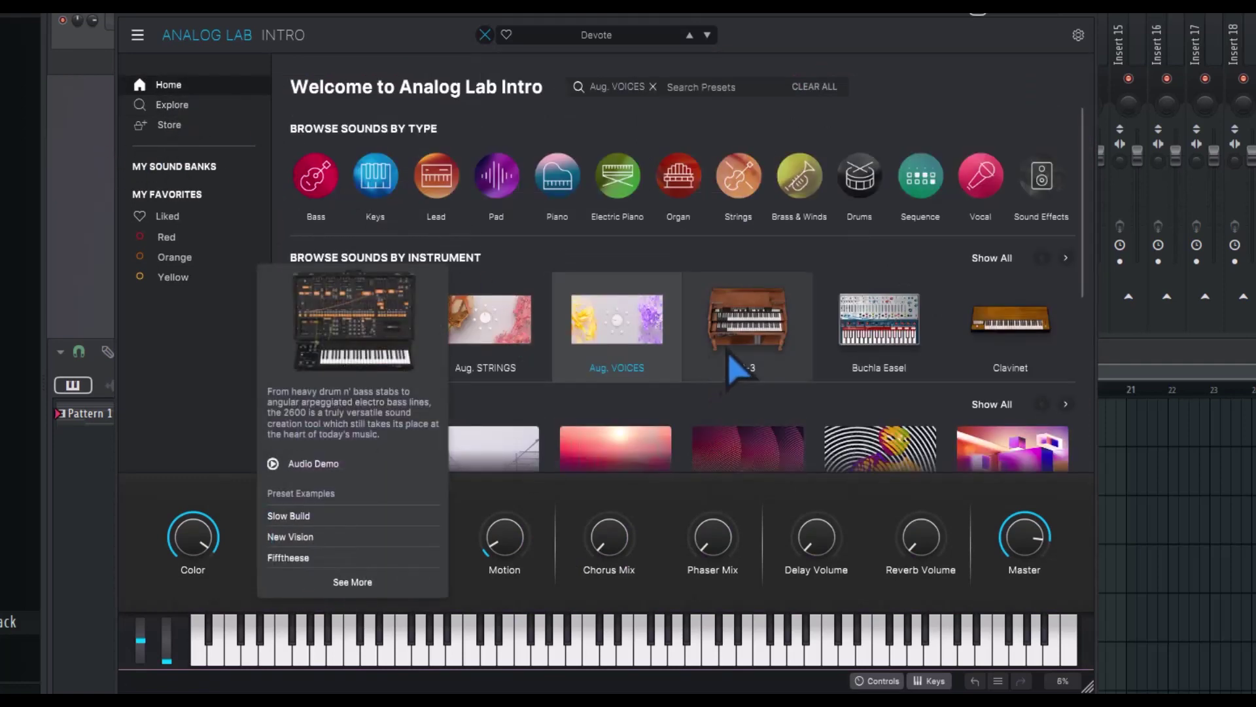
pyautogui.moveTo(751, 360)
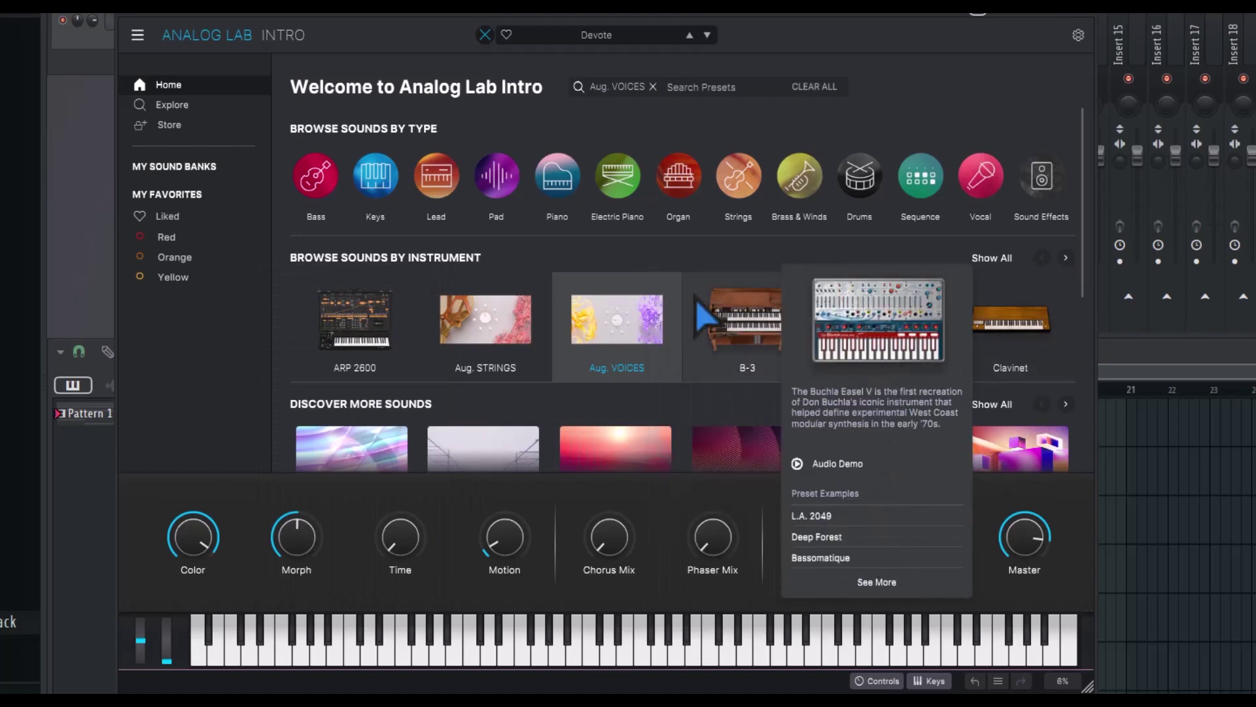
pyautogui.scroll(-3, 314, 353)
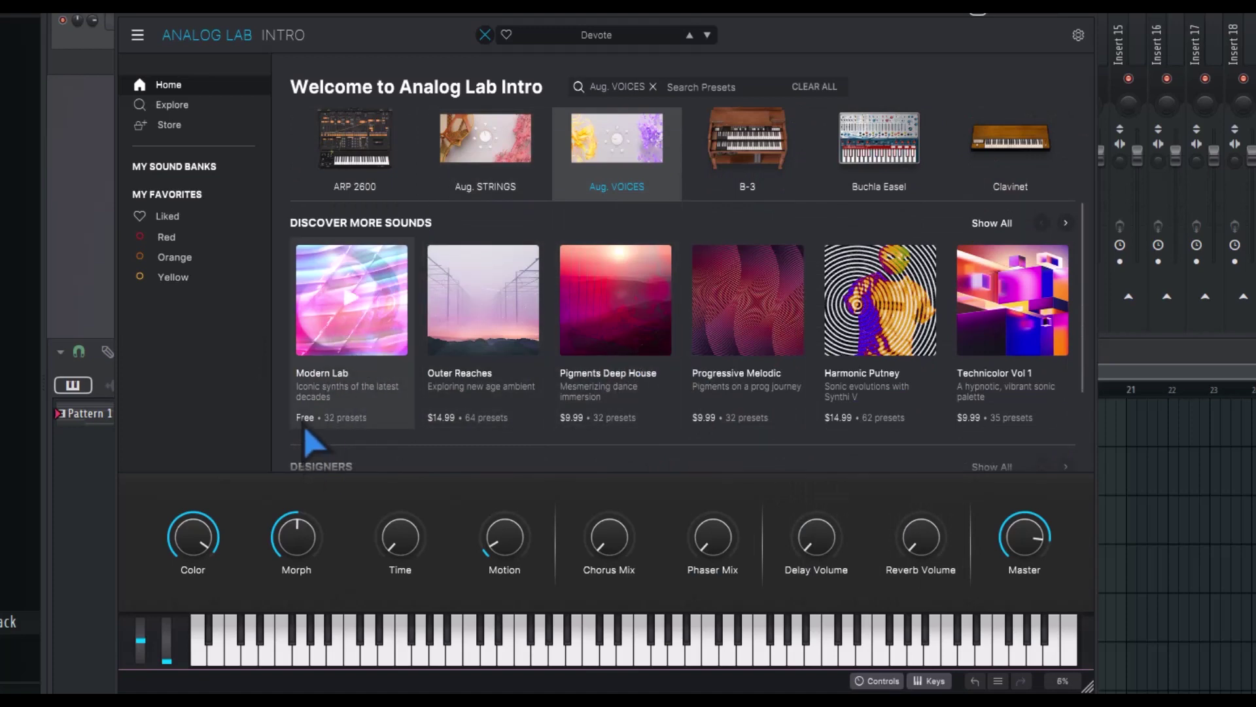
pyautogui.scroll(-2, 982, 354)
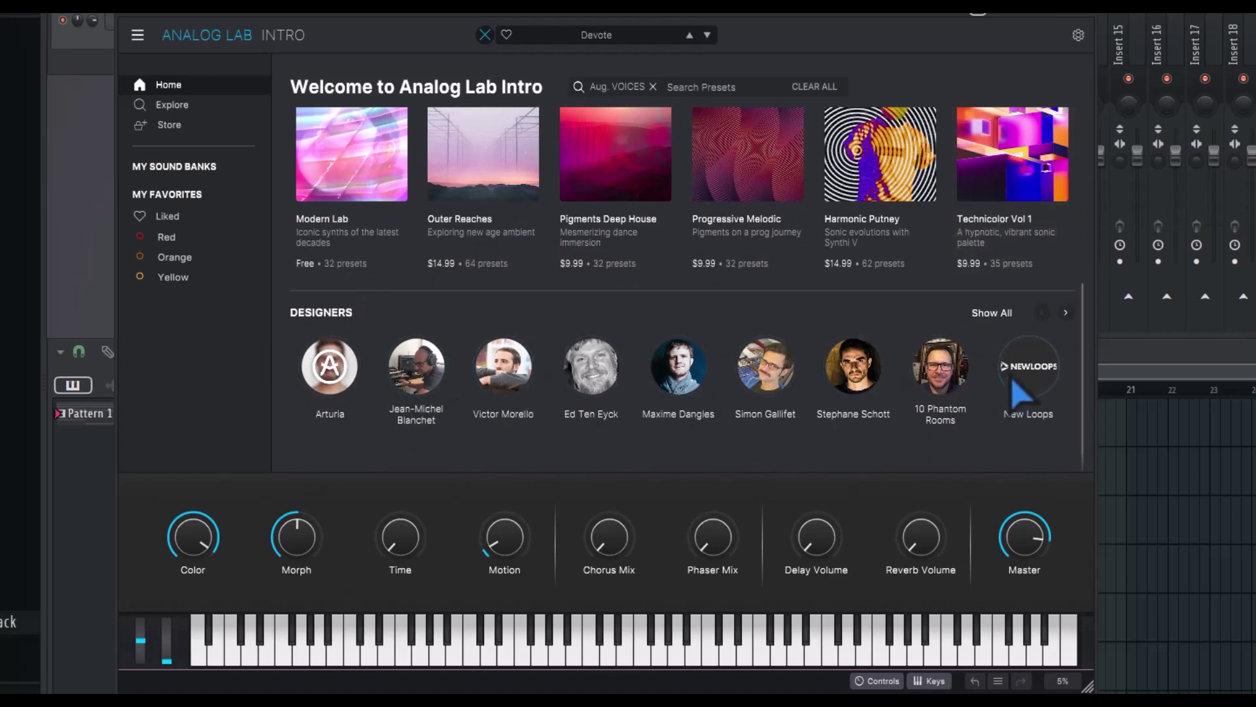
# Explore the preset list's Instruments, Styles, Banks and Designers filters, and switch the User filter on and back off.
pyautogui.click(190, 107)
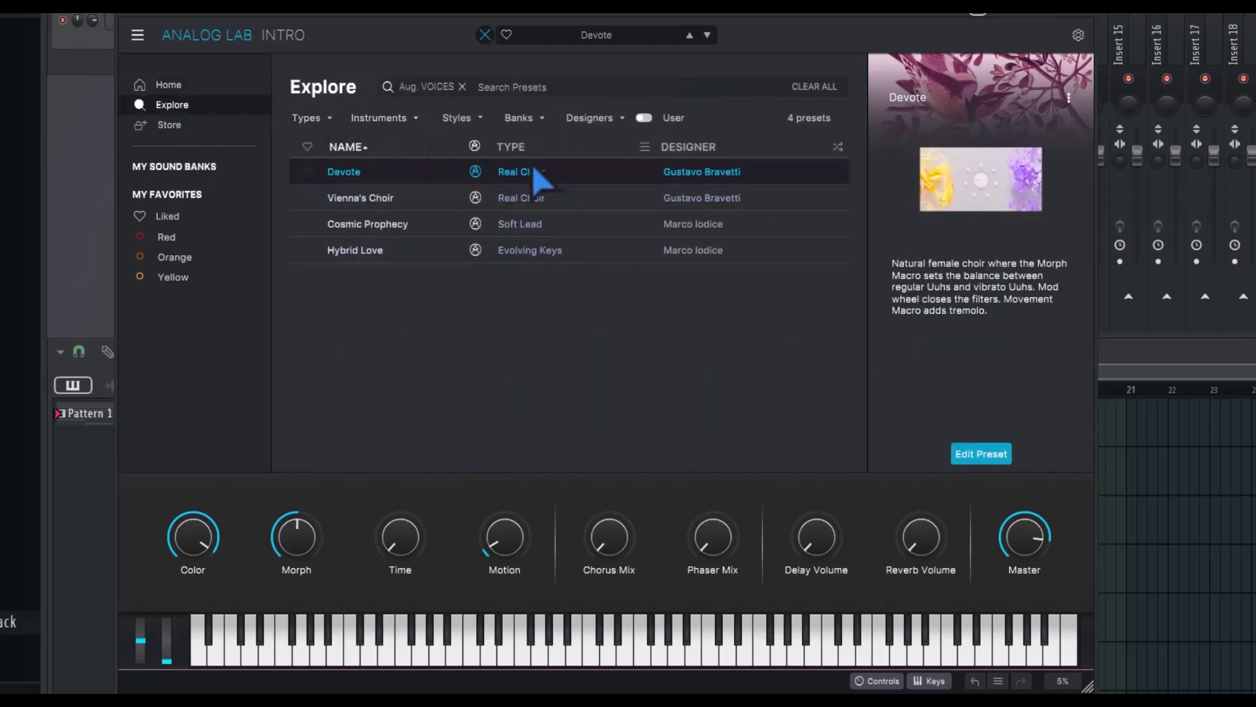
pyautogui.click(405, 119)
pyautogui.click(393, 118)
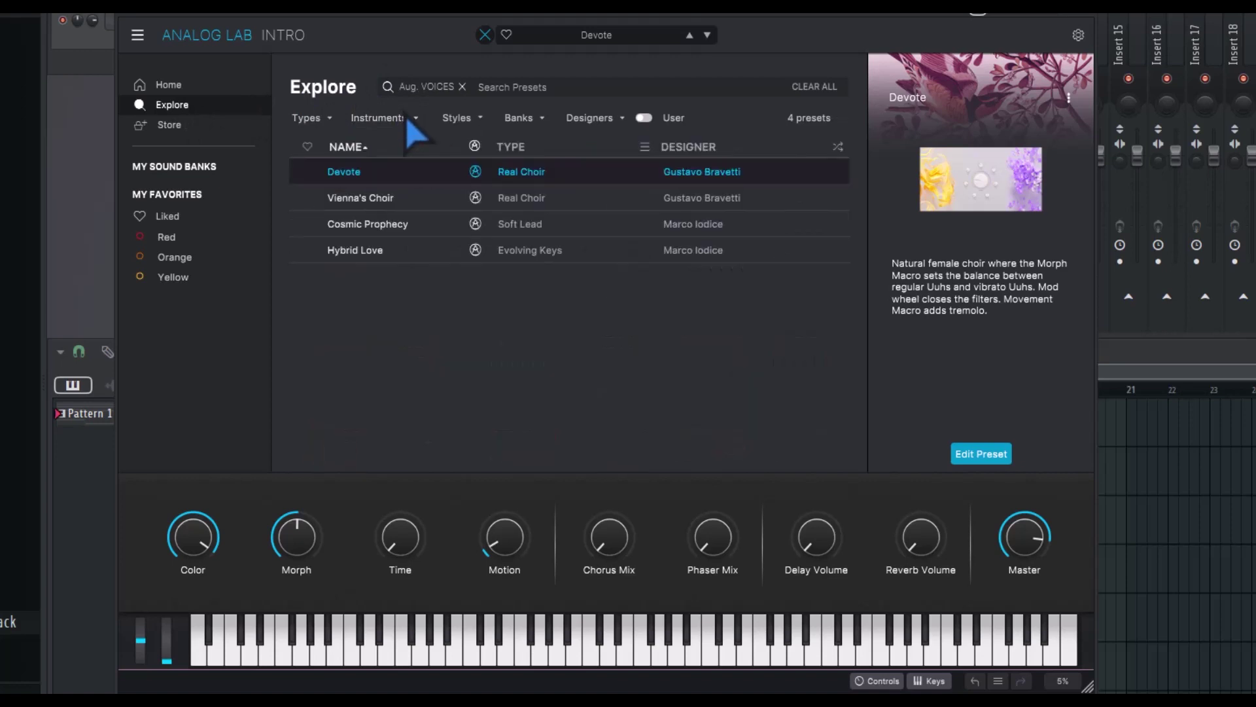
pyautogui.click(406, 119)
pyautogui.click(418, 121)
pyautogui.click(458, 119)
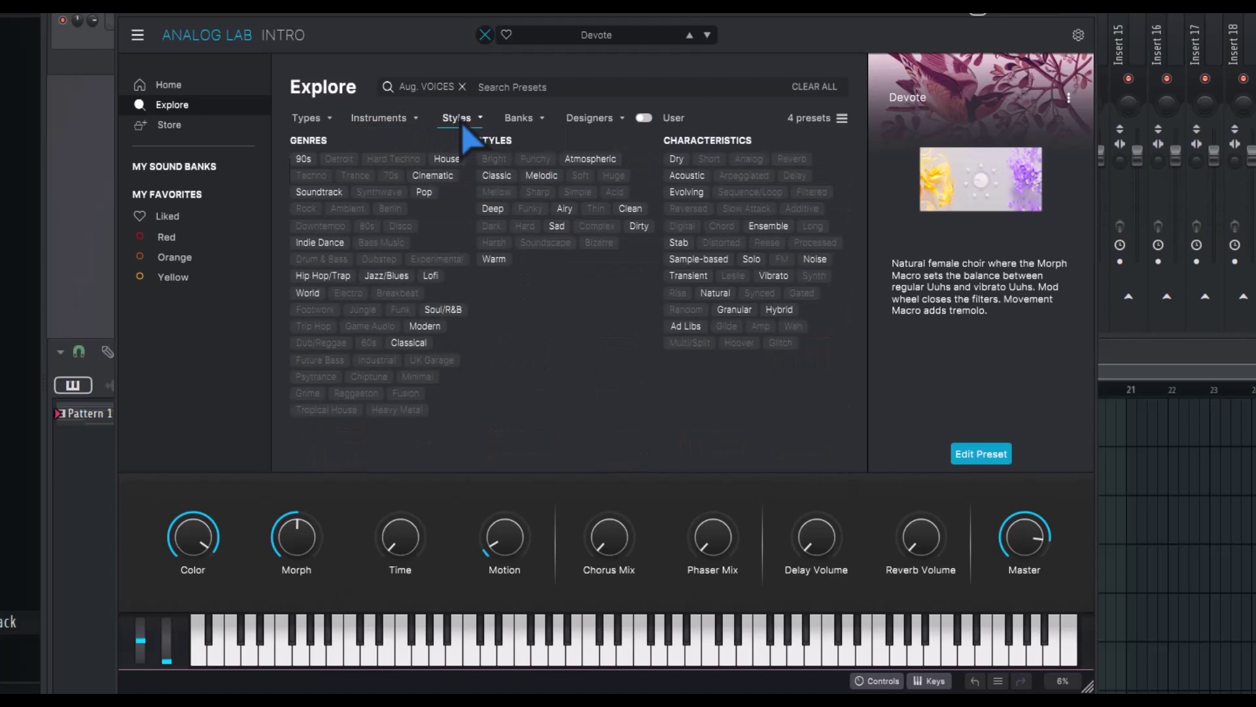
pyautogui.click(466, 119)
pyautogui.click(529, 123)
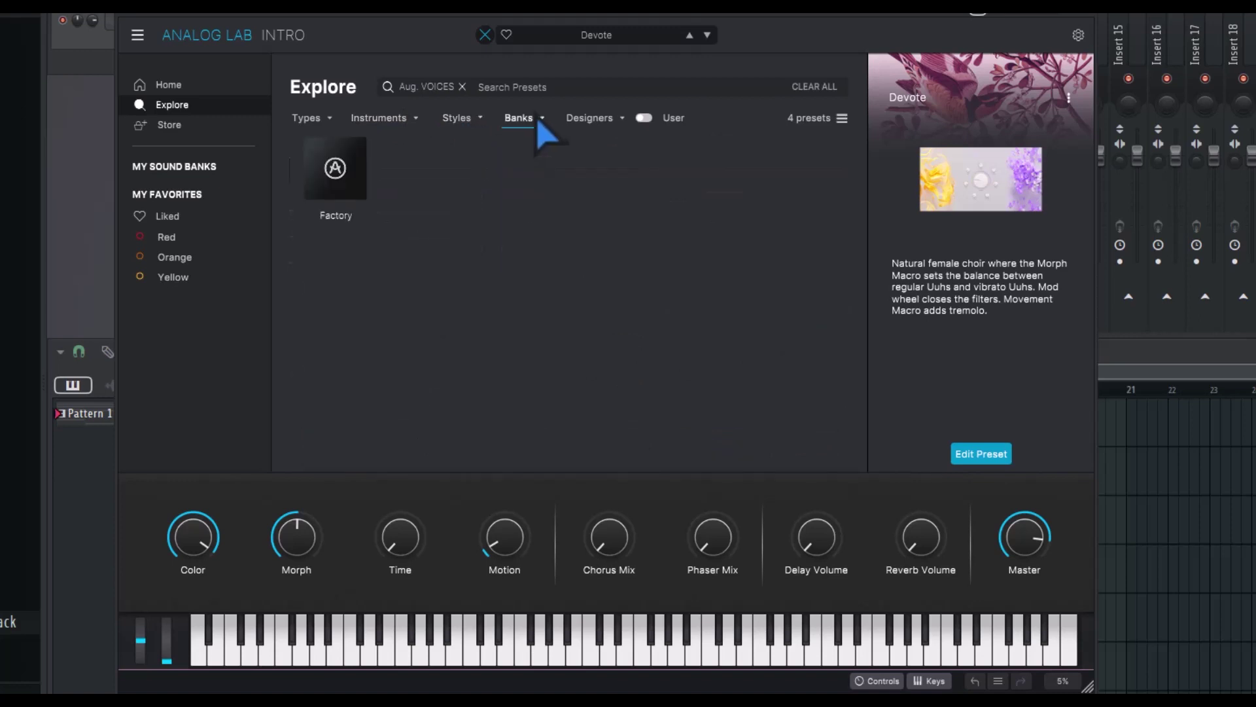
pyautogui.click(588, 121)
pyautogui.click(589, 122)
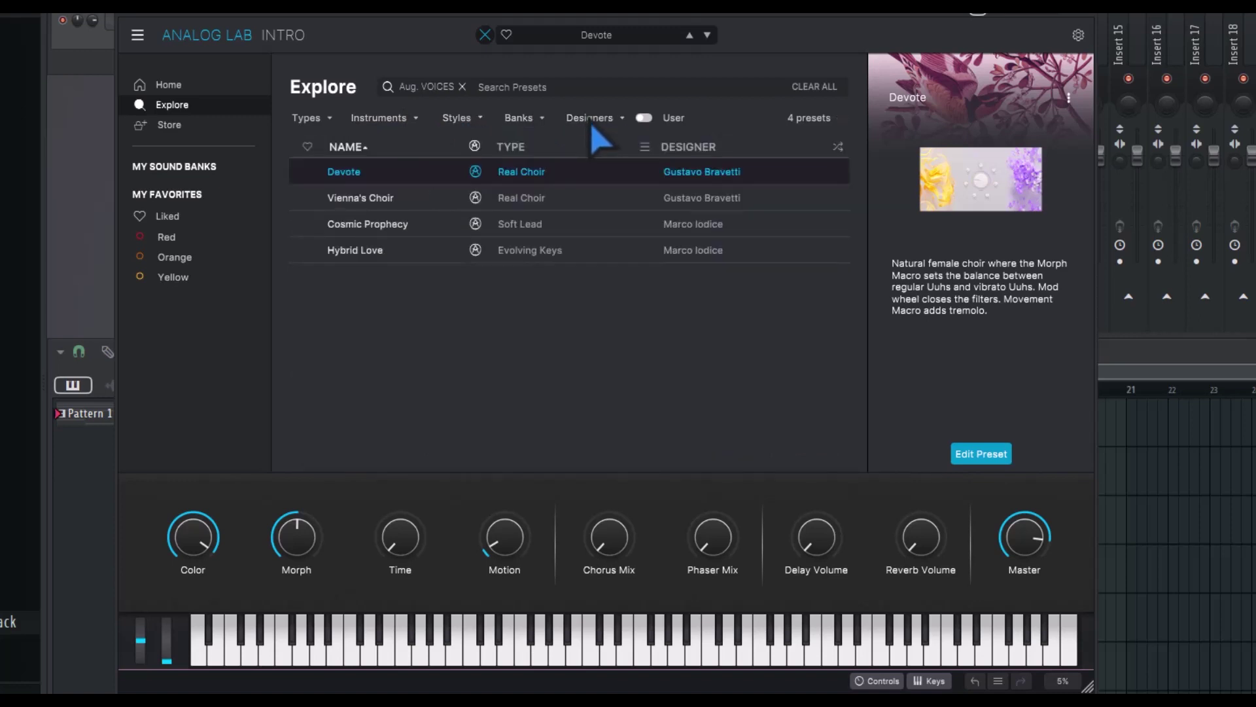
pyautogui.click(649, 125)
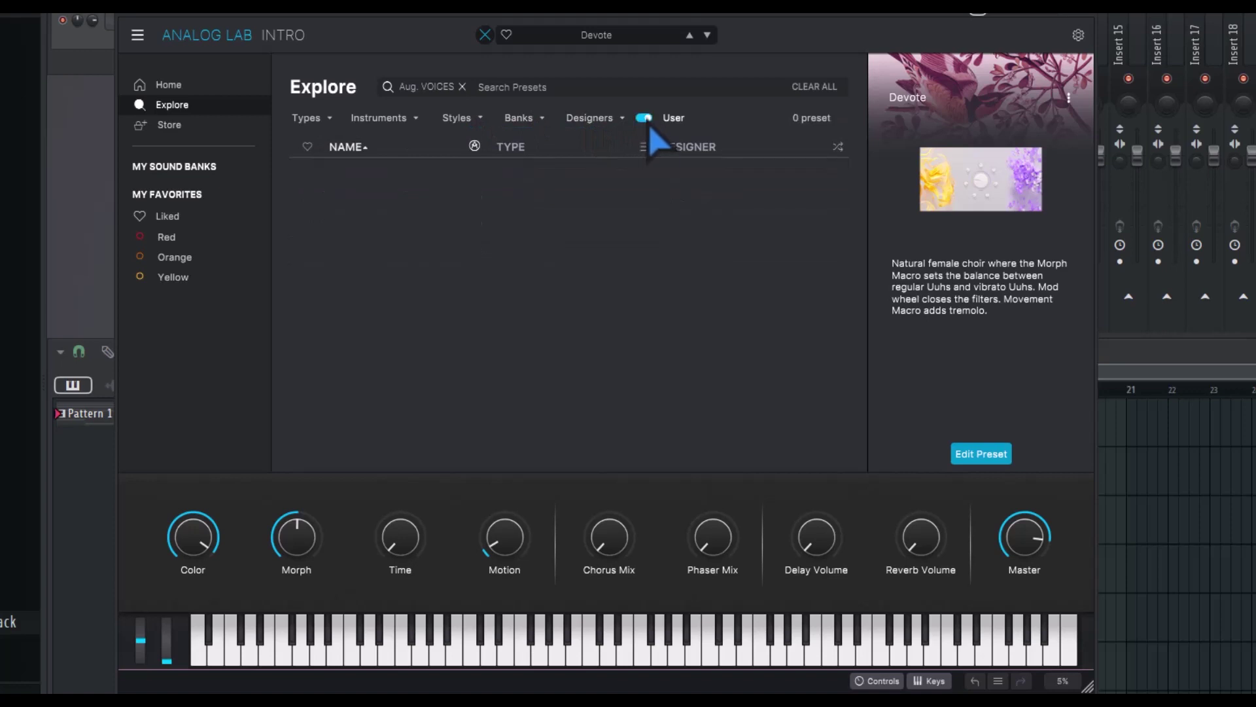
pyautogui.click(650, 125)
# Open the sound store and look through the banks in the Free category.
pyautogui.click(171, 125)
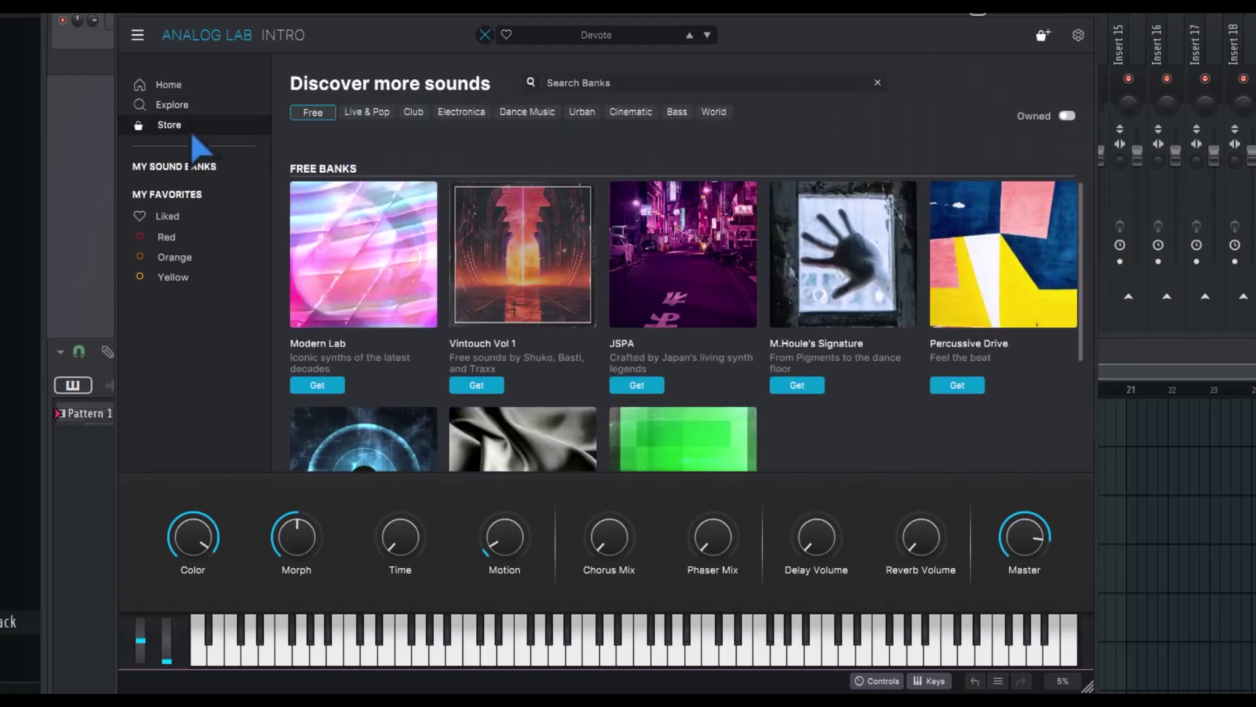
pyautogui.click(307, 115)
pyautogui.click(309, 117)
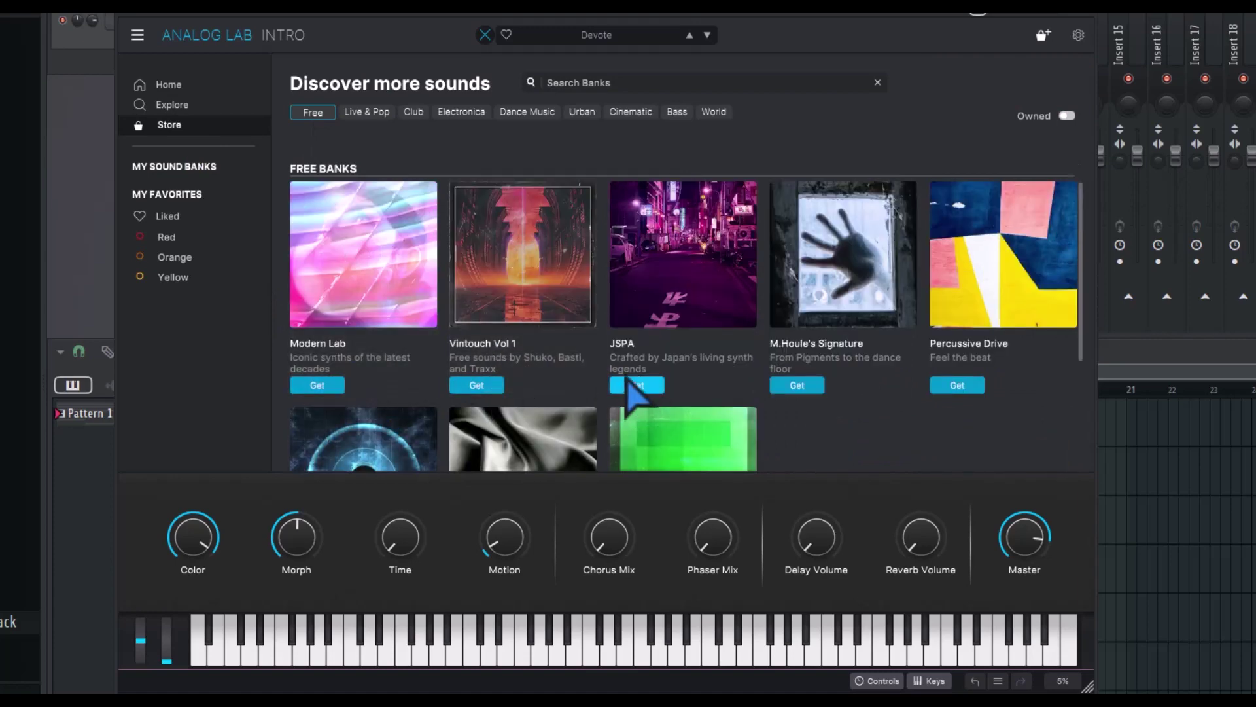
pyautogui.scroll(-4, 877, 367)
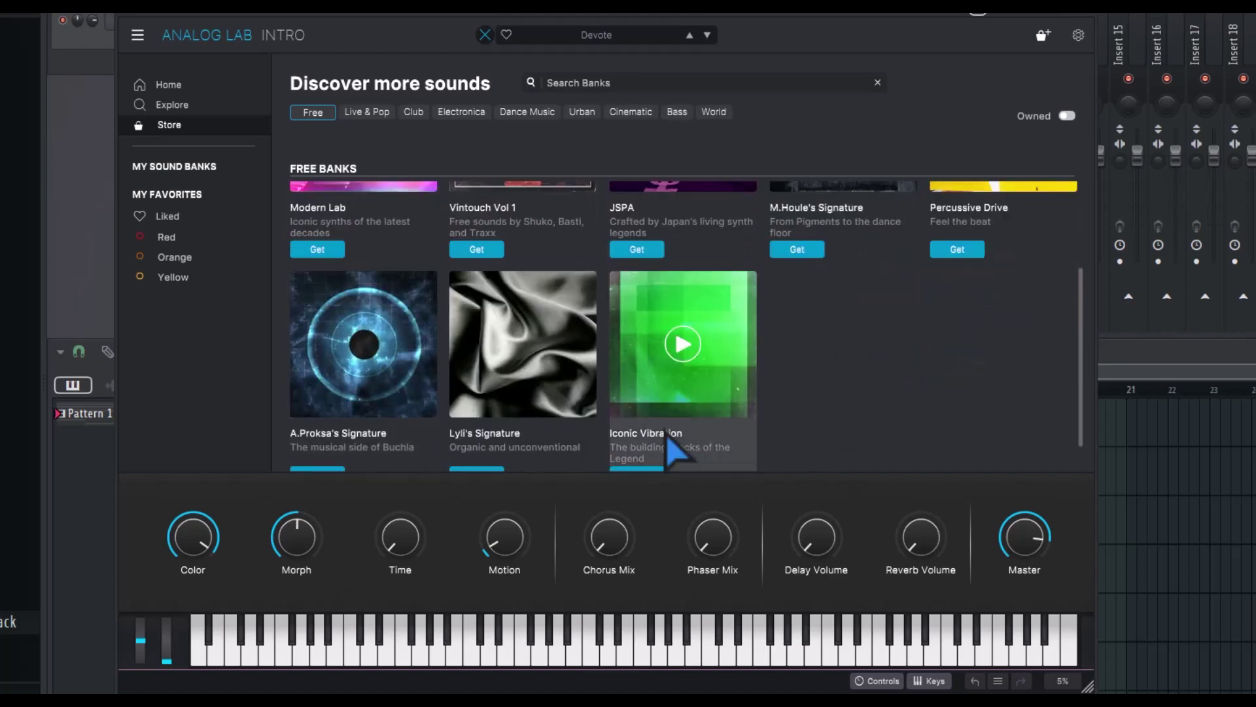
pyautogui.scroll(-1, 654, 445)
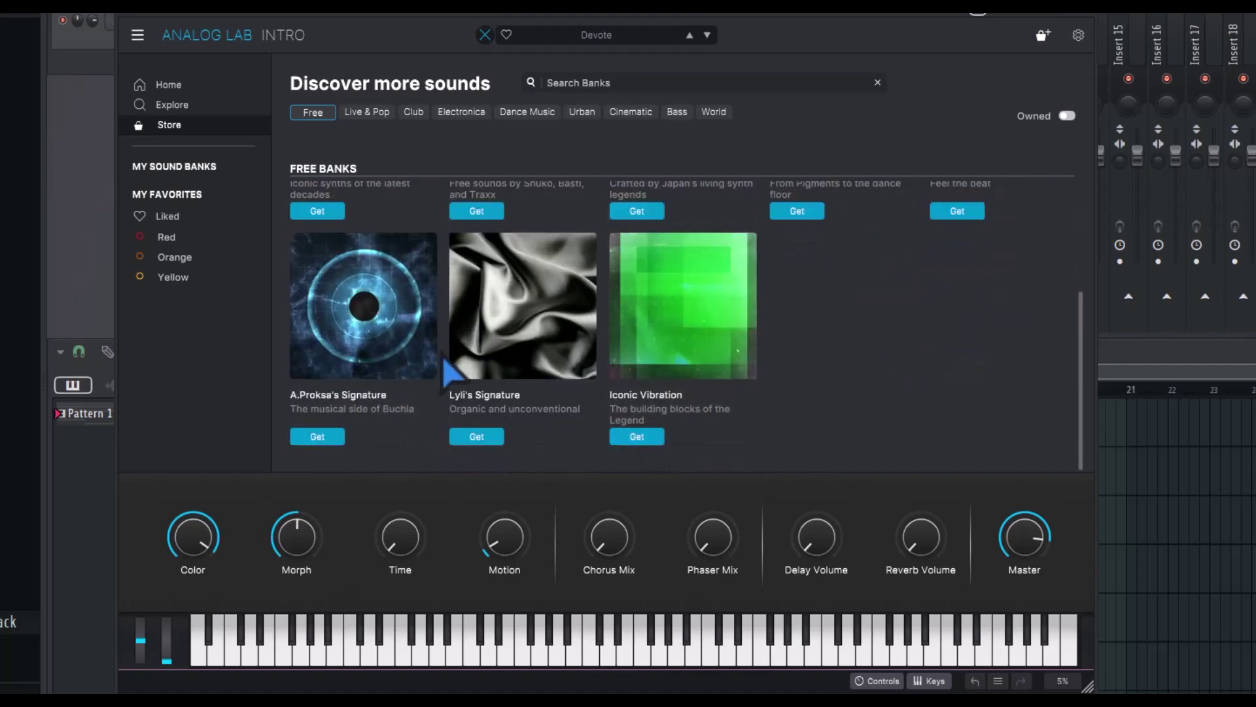
pyautogui.scroll(3, 393, 366)
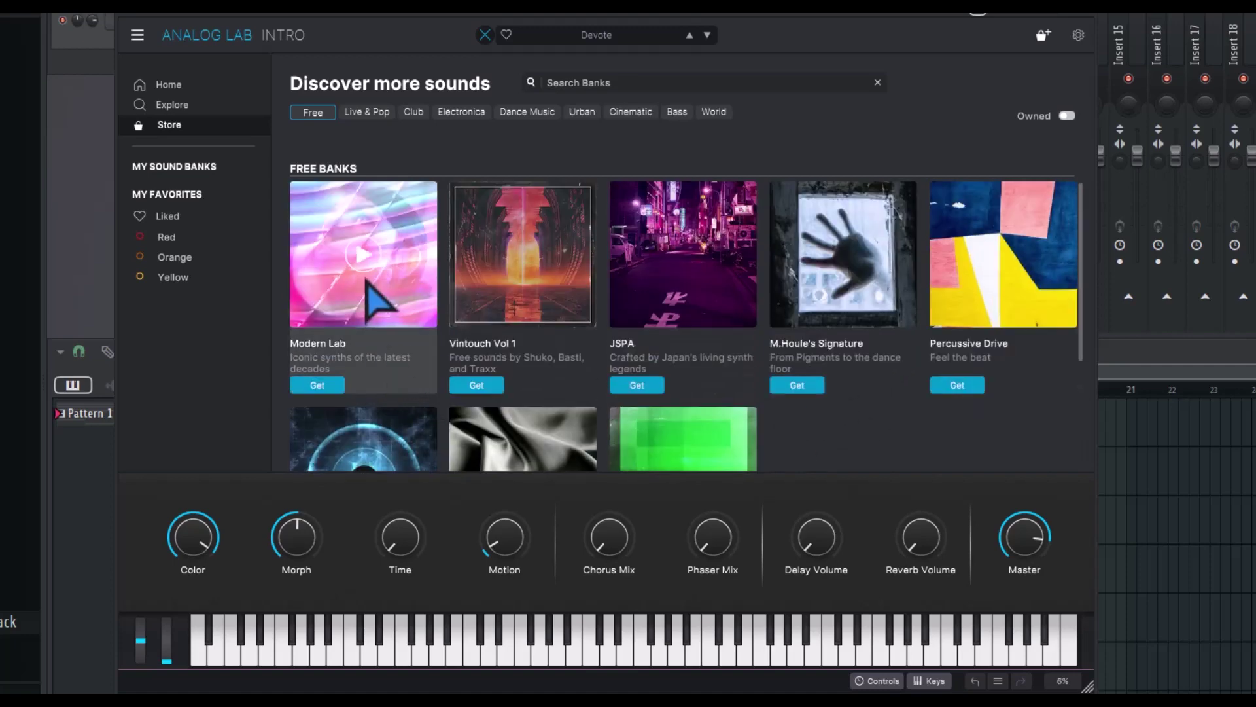
# Filter the store's sound banks by the Urban category and look through them.
pyautogui.click(584, 111)
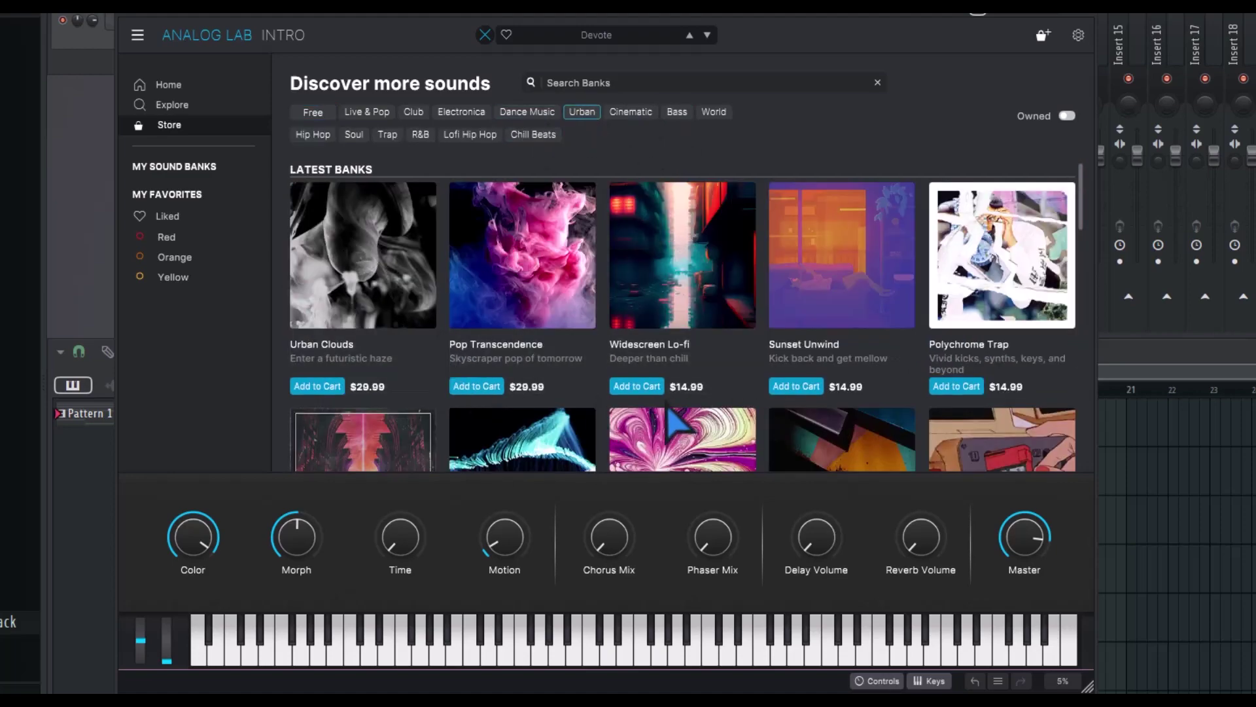
pyautogui.scroll(-5, 978, 412)
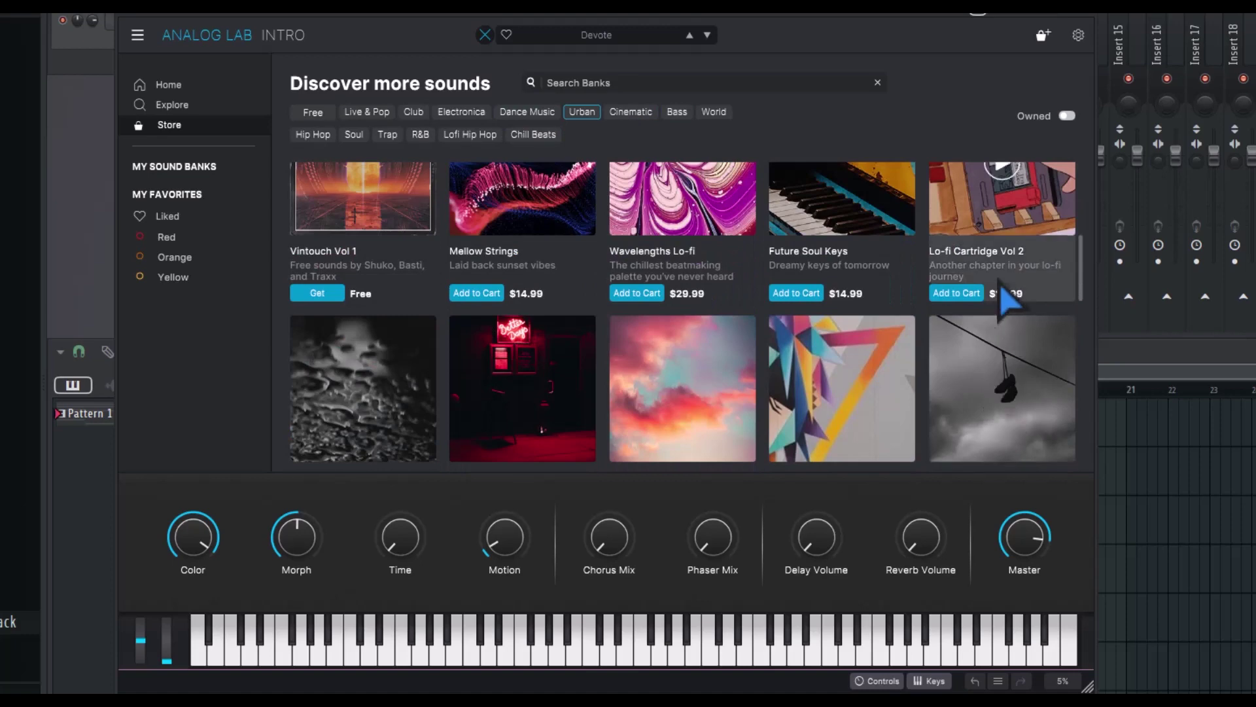
pyautogui.scroll(5, 1008, 301)
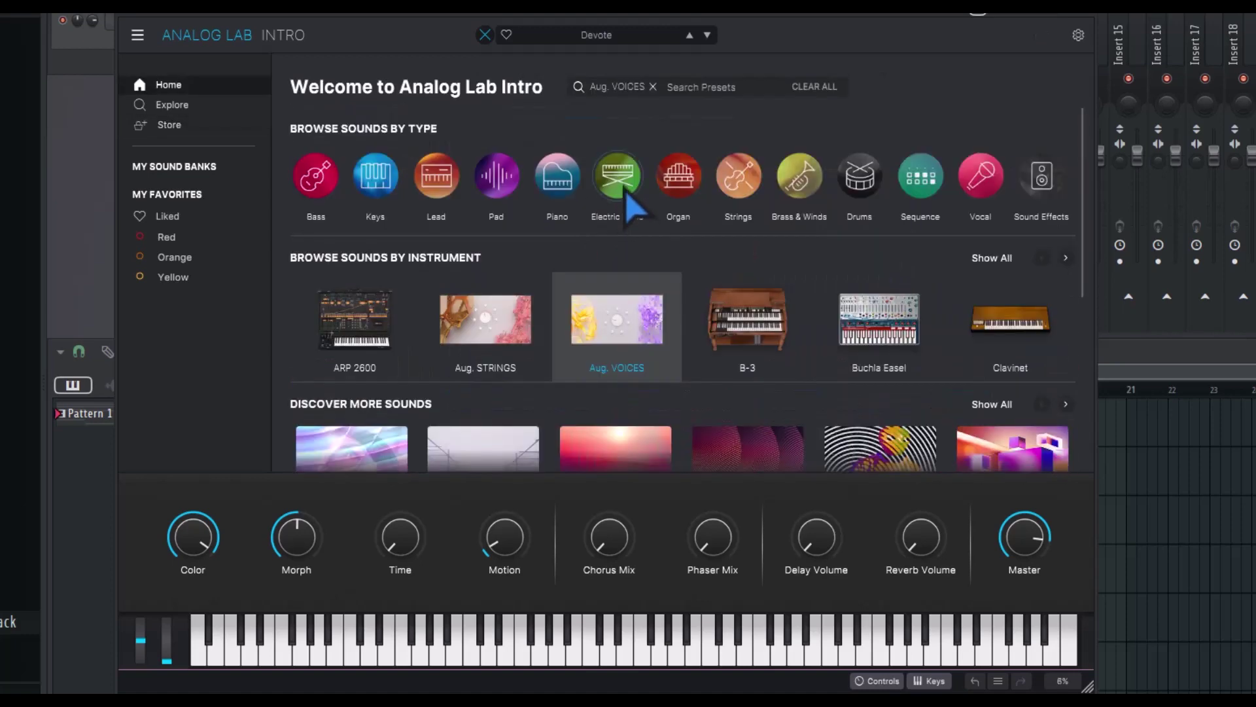
# Load the Mark V EP preset from the Electric Piano type's examples on the home page.
pyautogui.moveTo(625, 199)
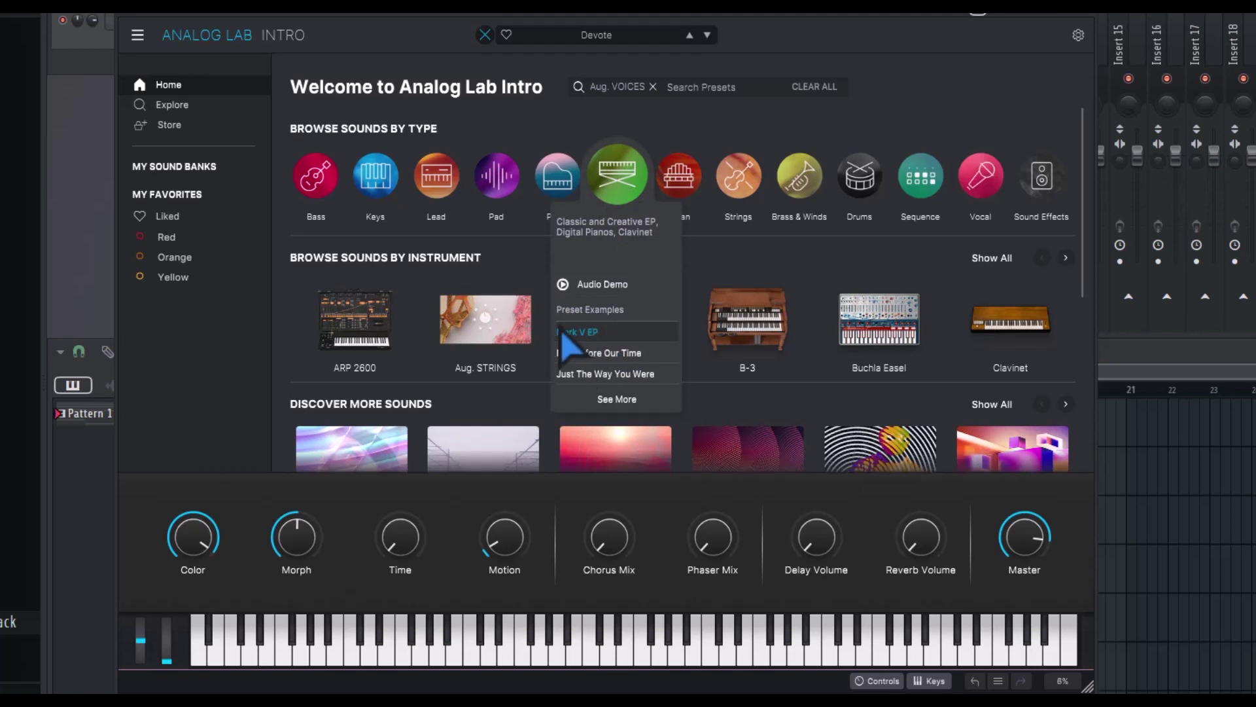
pyautogui.click(593, 332)
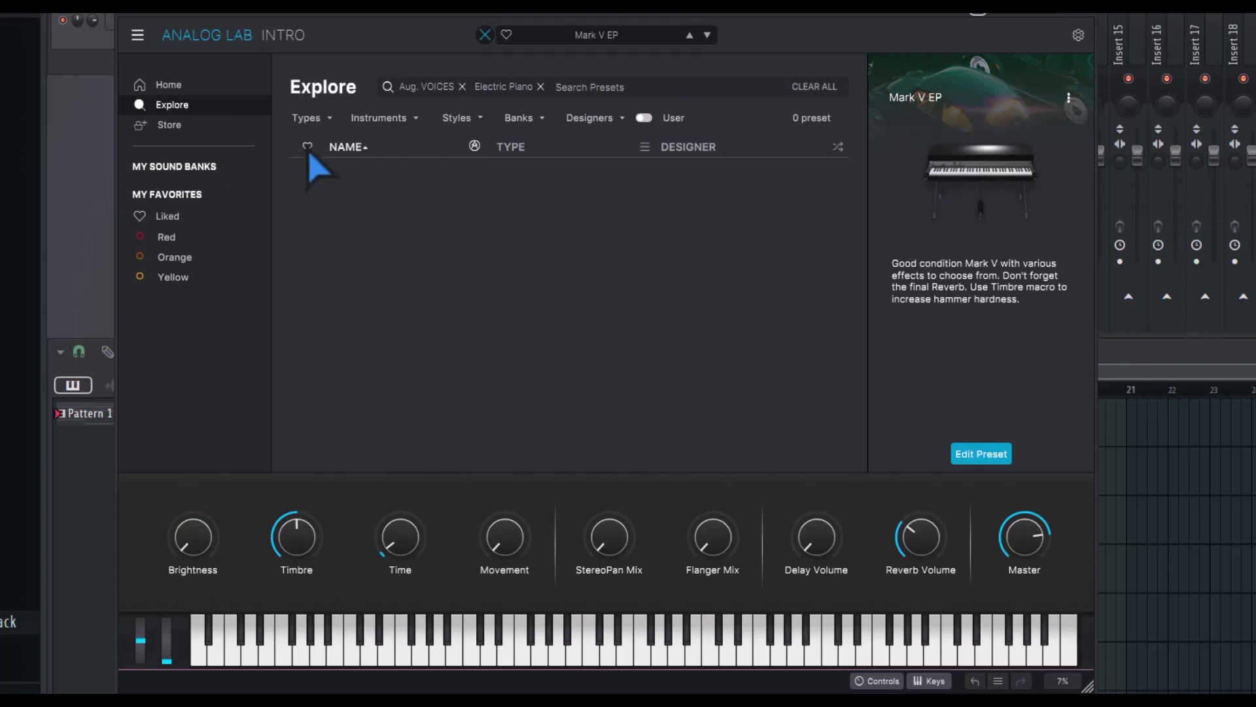
# Remove Synthwave Split from the liked presets and look through the Red, Orange and Yellow favorites.
pyautogui.click(157, 217)
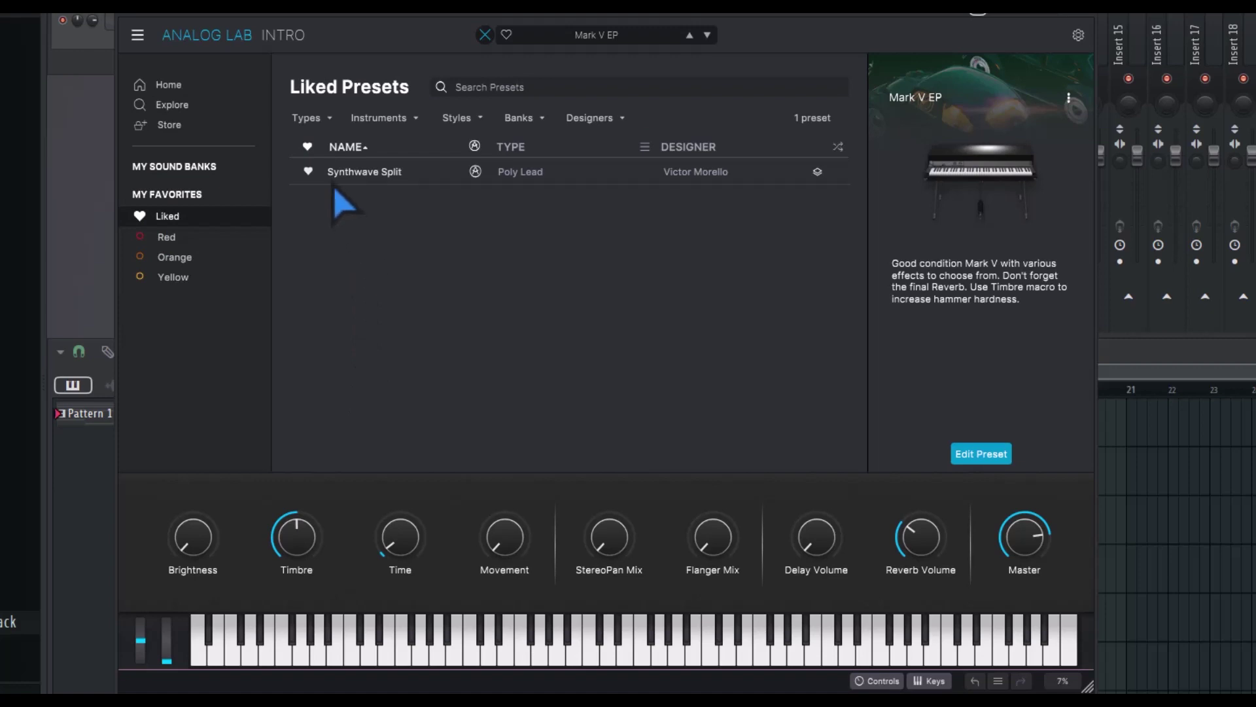
pyautogui.click(308, 171)
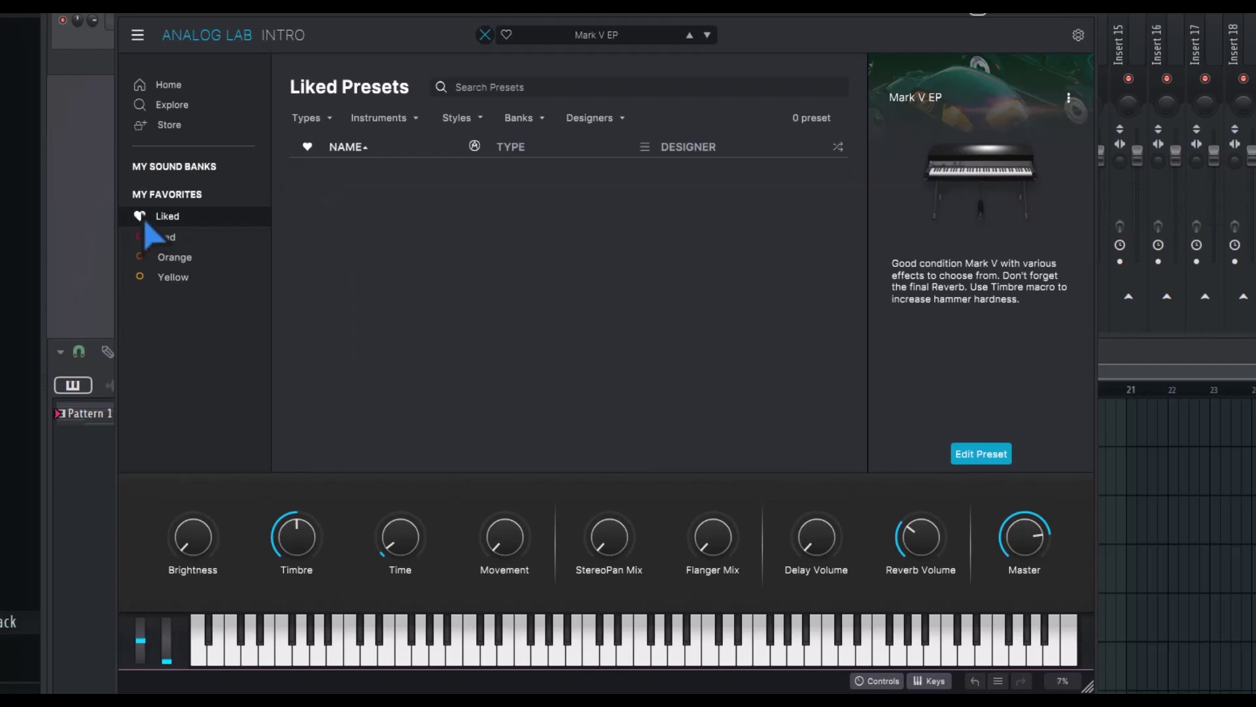
pyautogui.click(184, 241)
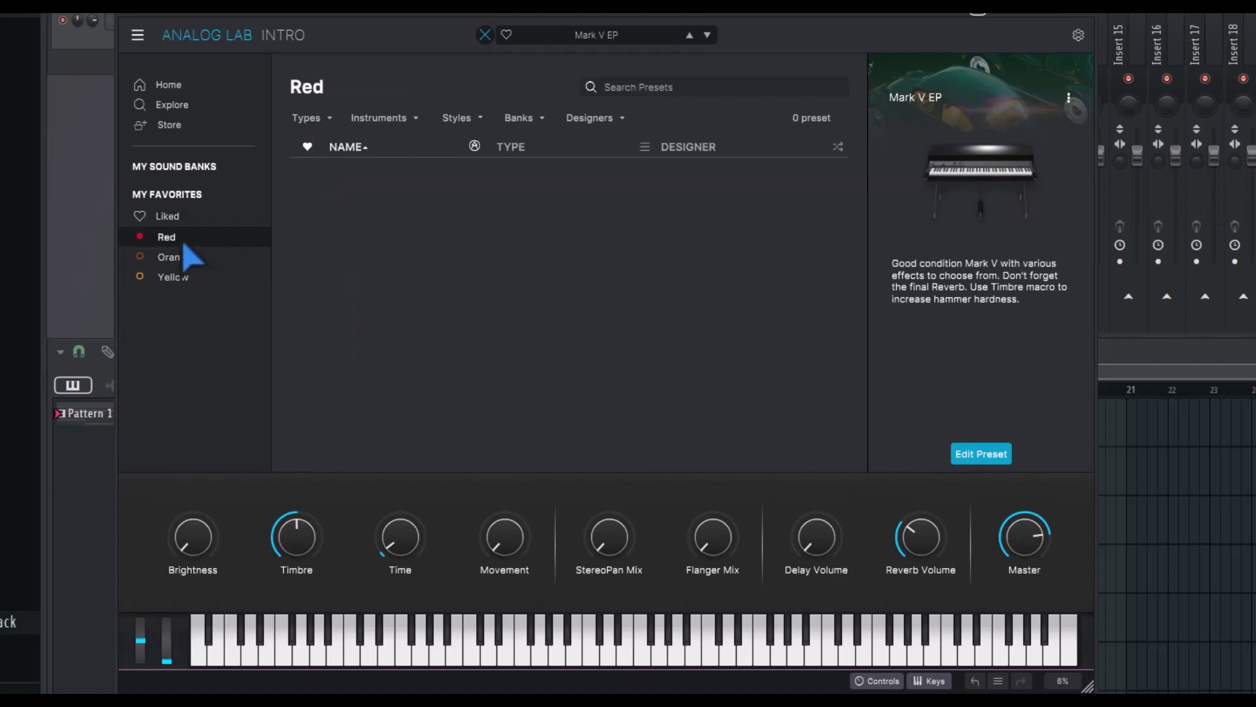
pyautogui.click(185, 259)
pyautogui.click(186, 274)
pyautogui.click(246, 239)
# Close the preset library and load the Bubbles preset from the Sound Effects category.
pyautogui.click(484, 35)
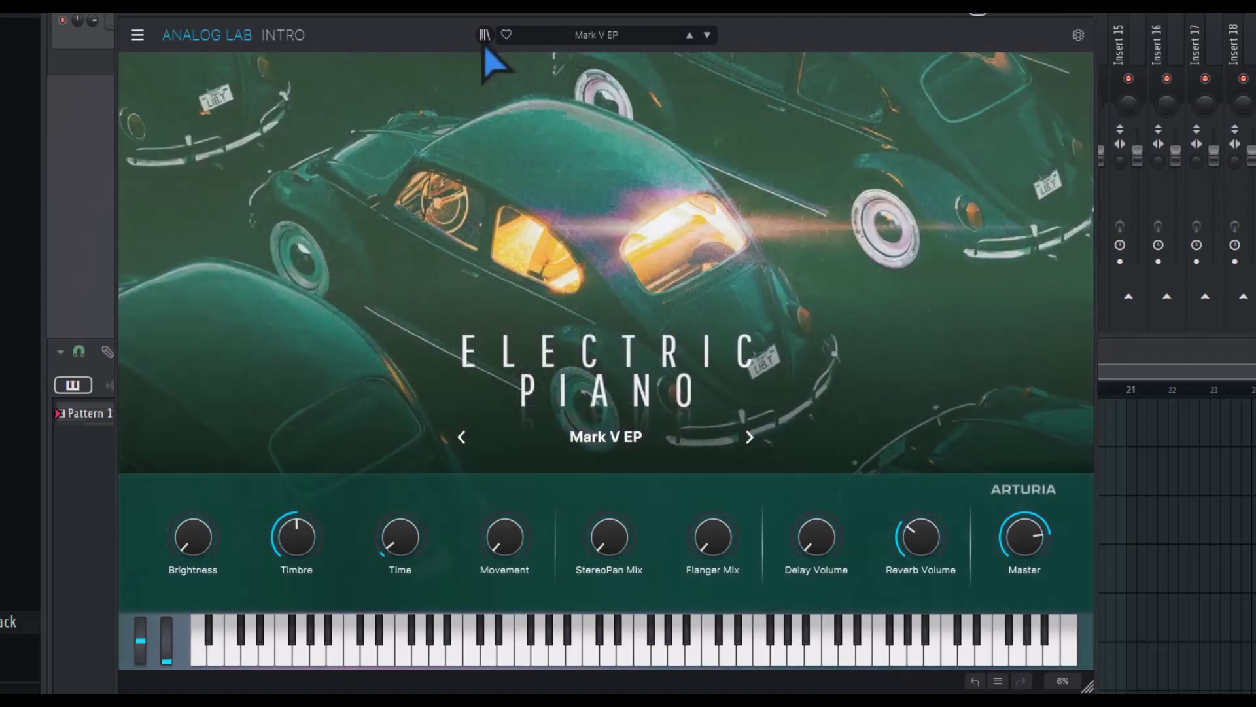
pyautogui.click(602, 40)
pyautogui.moveTo(578, 83)
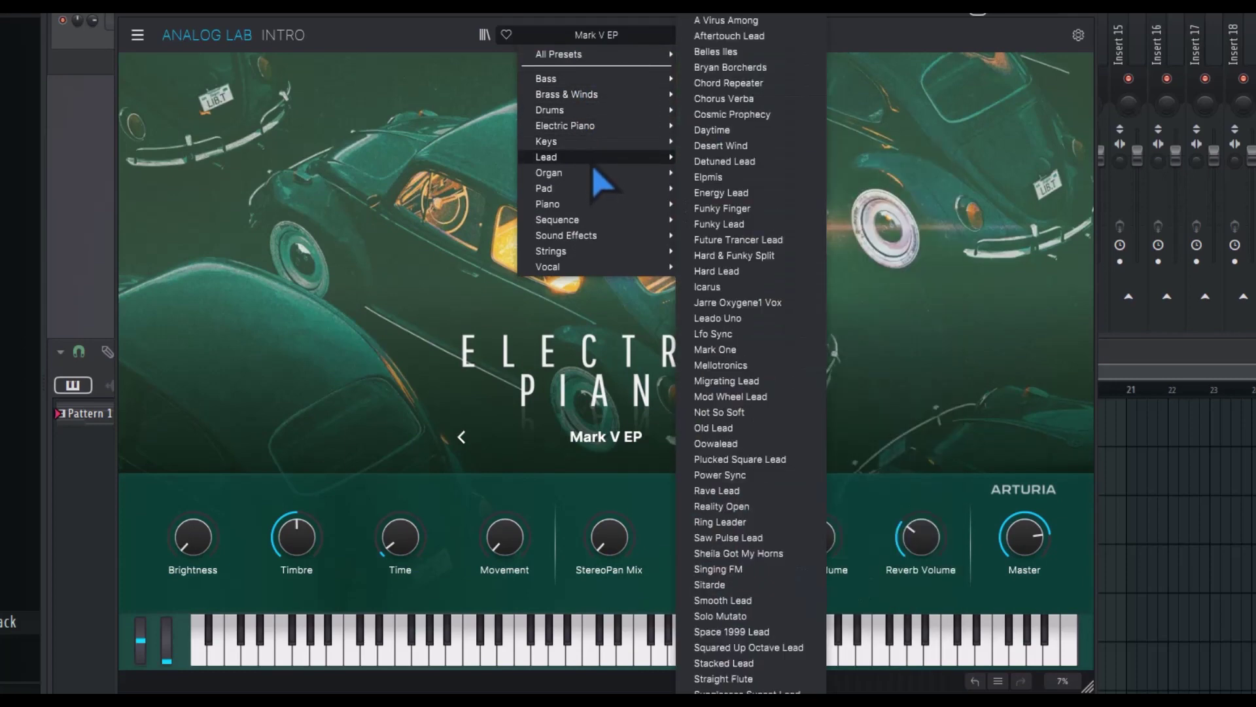
pyautogui.moveTo(576, 251)
pyautogui.moveTo(615, 234)
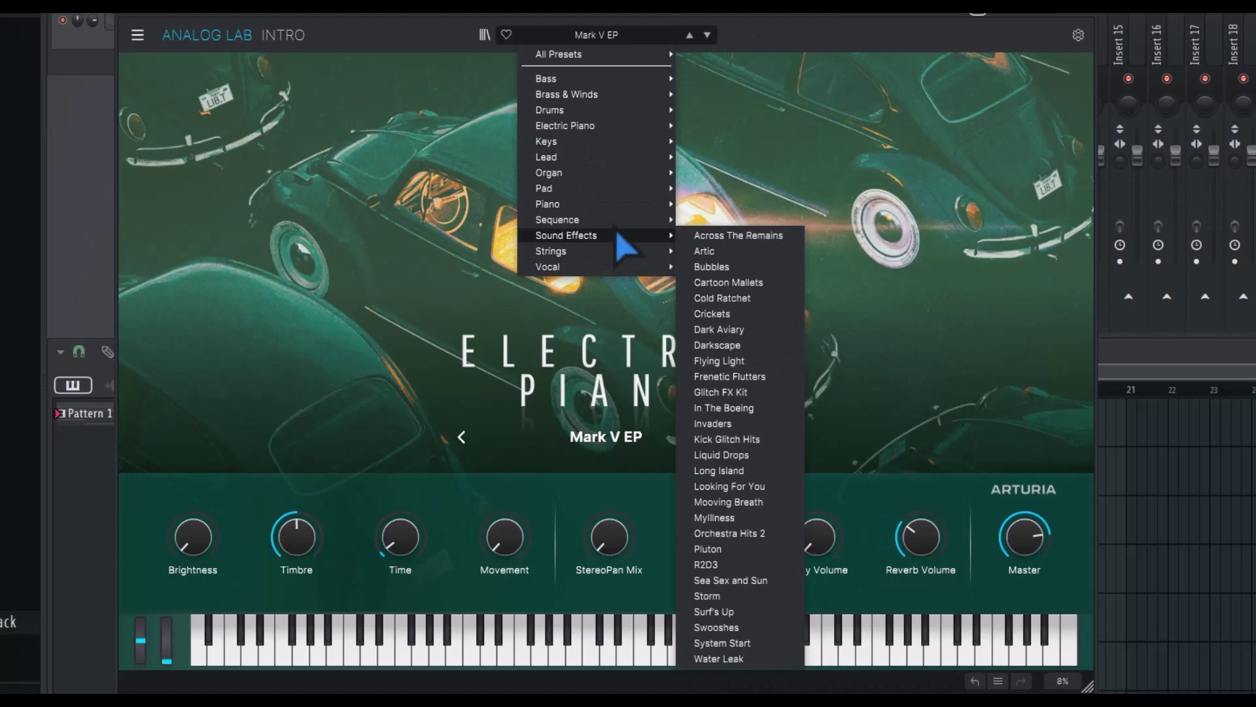
pyautogui.click(752, 267)
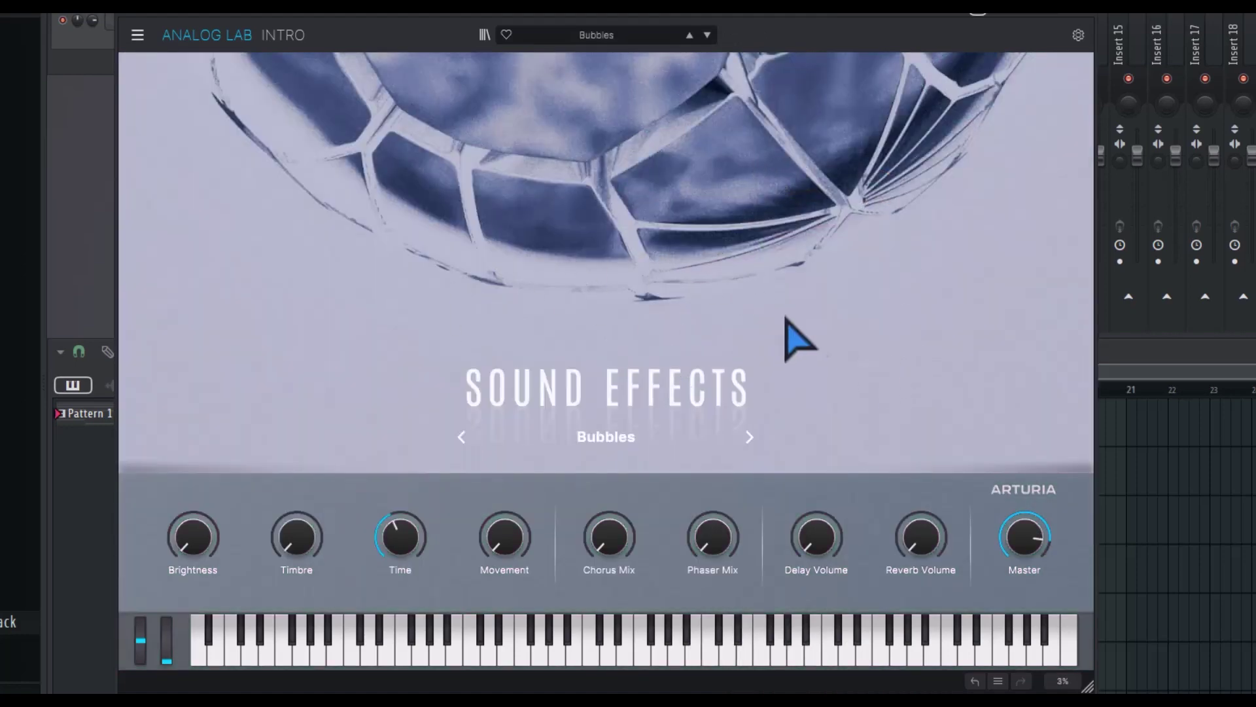
# Step forward through the Sound Effects presets past Darkscape, and return to Darkscape.
pyautogui.click(750, 437)
pyautogui.click(750, 437)
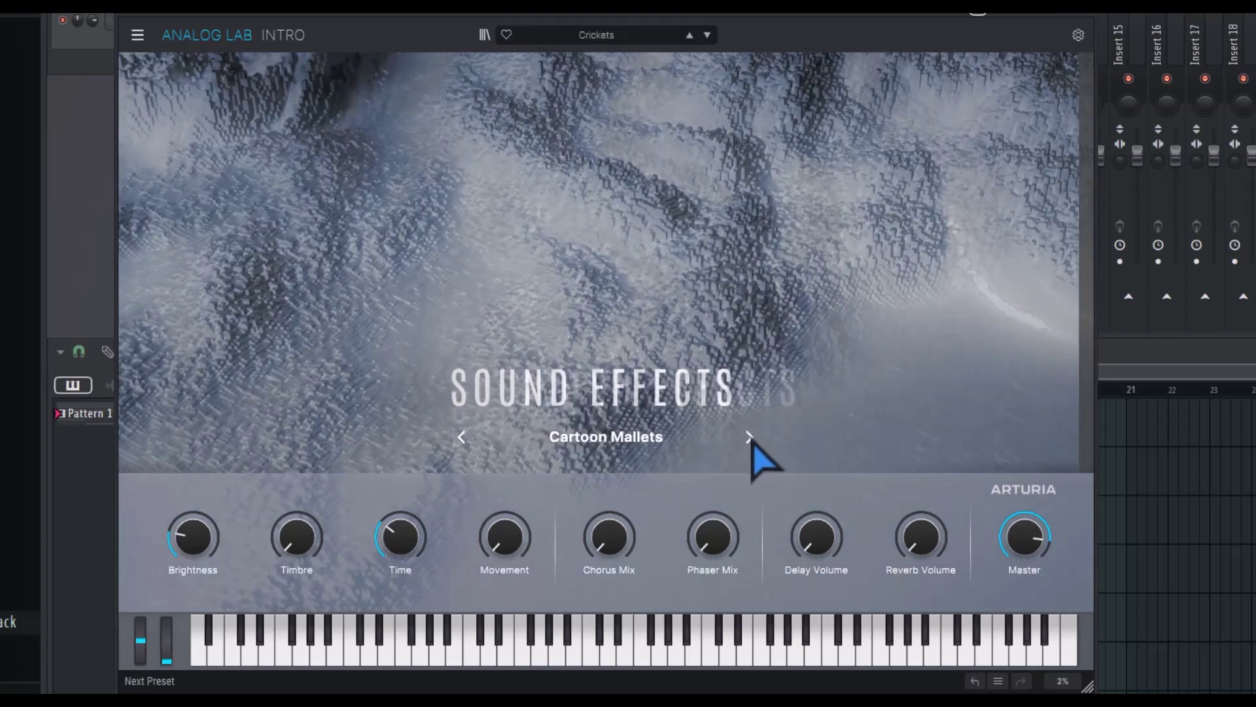
pyautogui.click(750, 438)
pyautogui.click(749, 438)
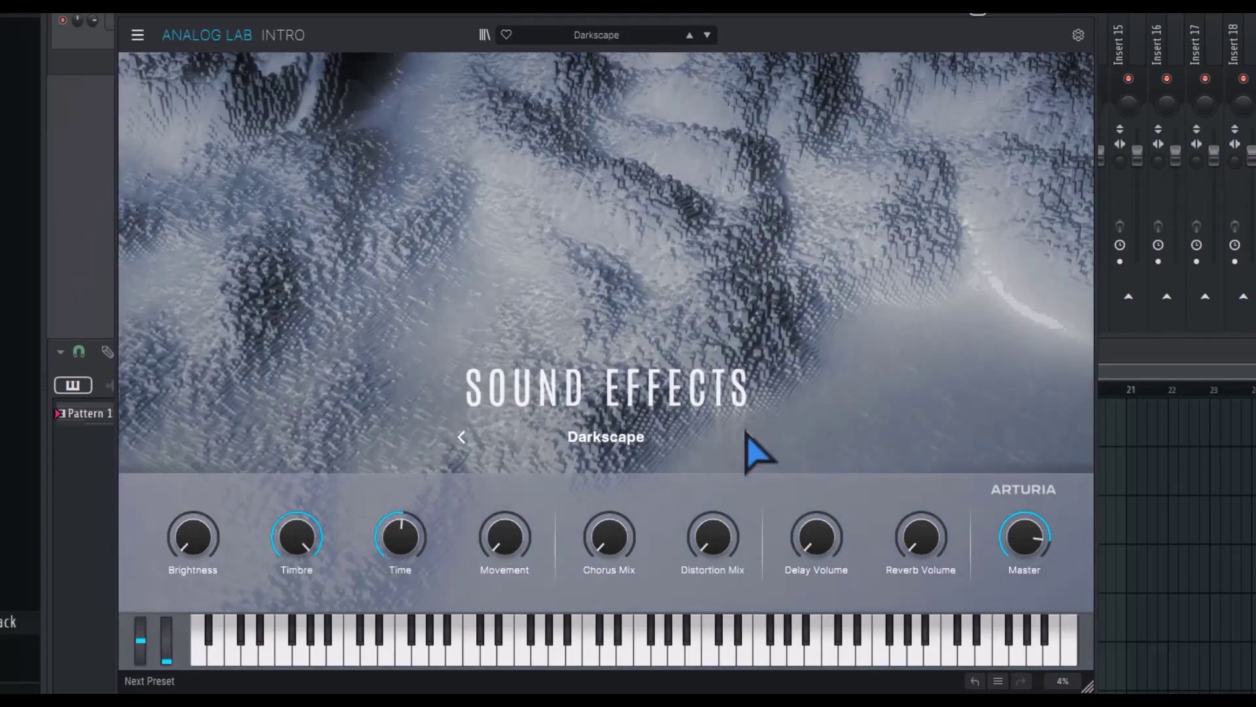
pyautogui.click(707, 38)
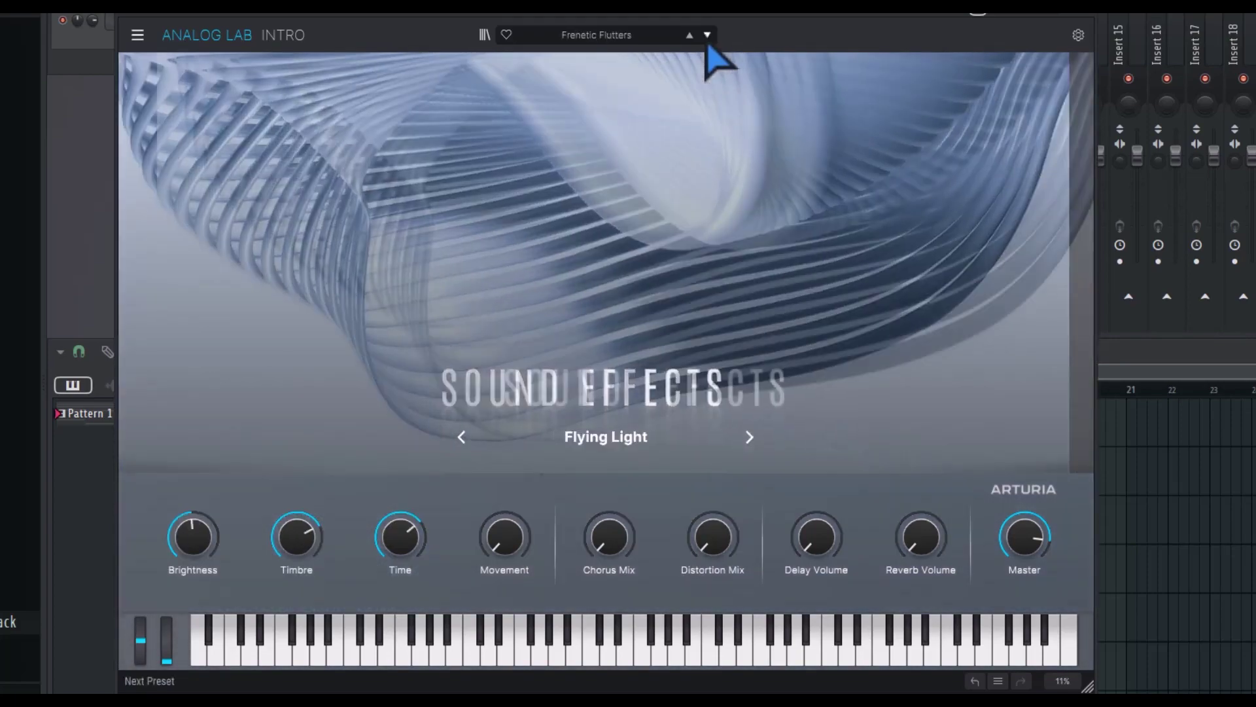
pyautogui.click(690, 38)
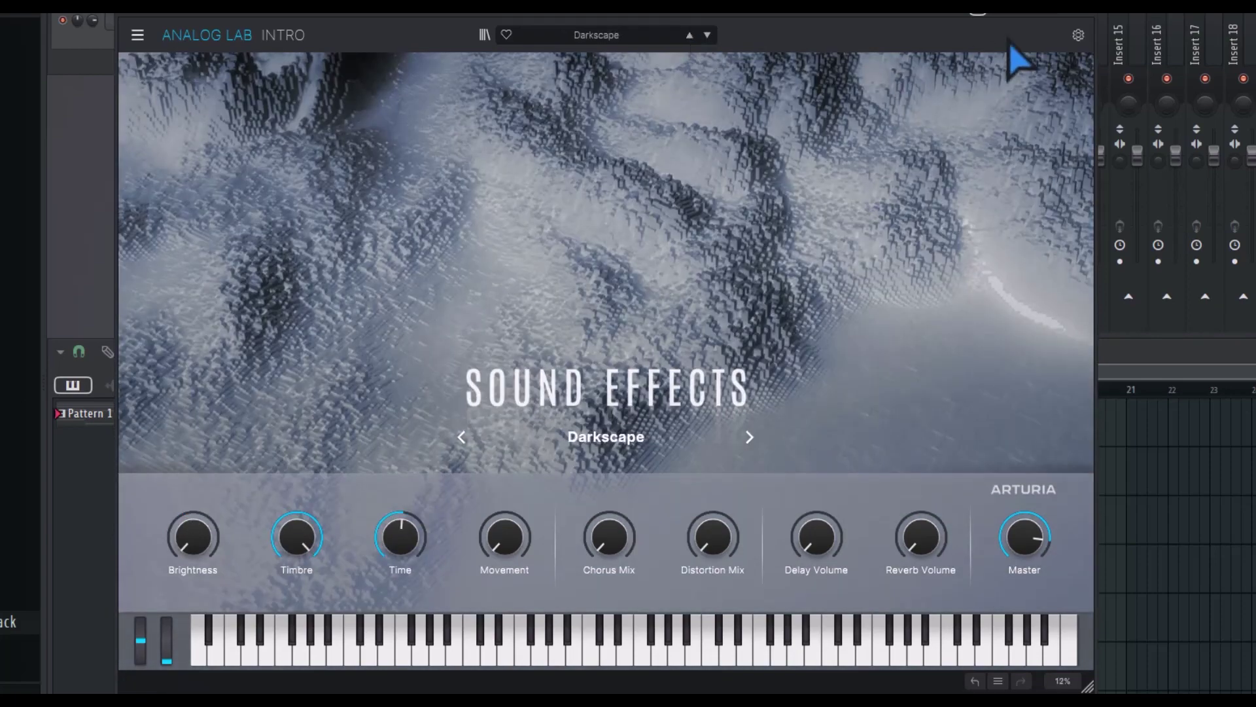
# Open the plugin settings and examine the global settings and the MIDI control assignments.
pyautogui.click(1078, 36)
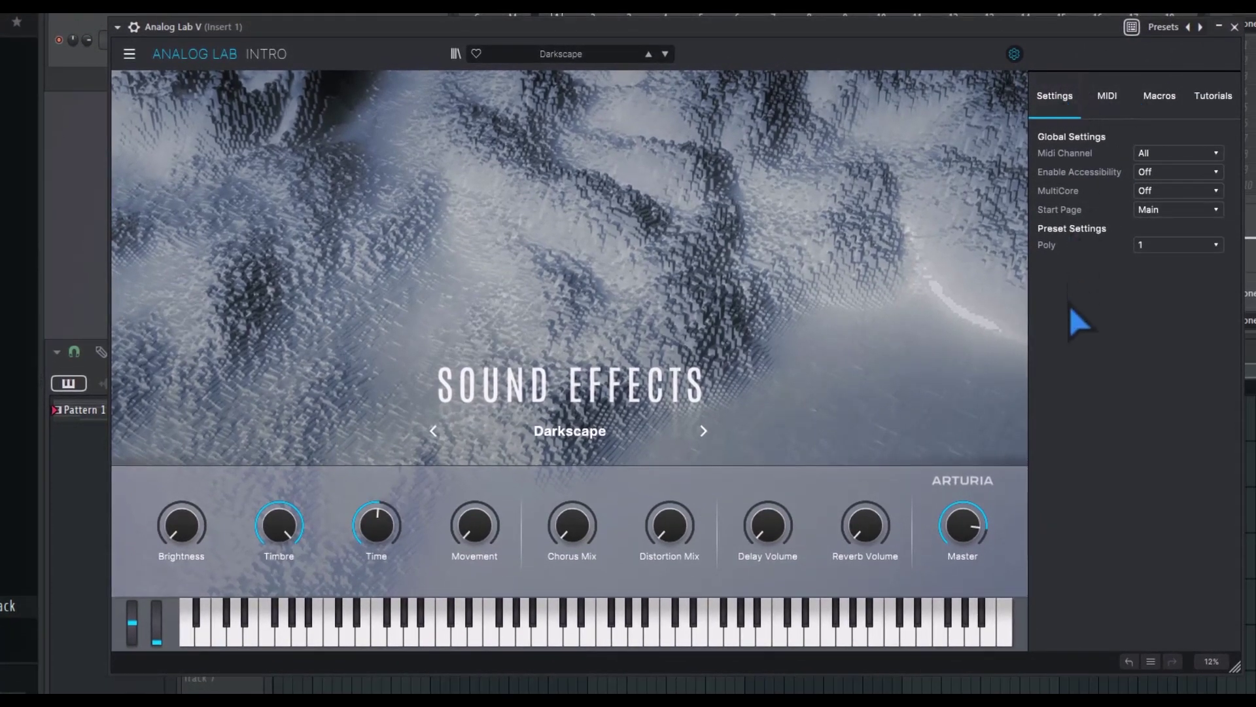
pyautogui.click(1105, 97)
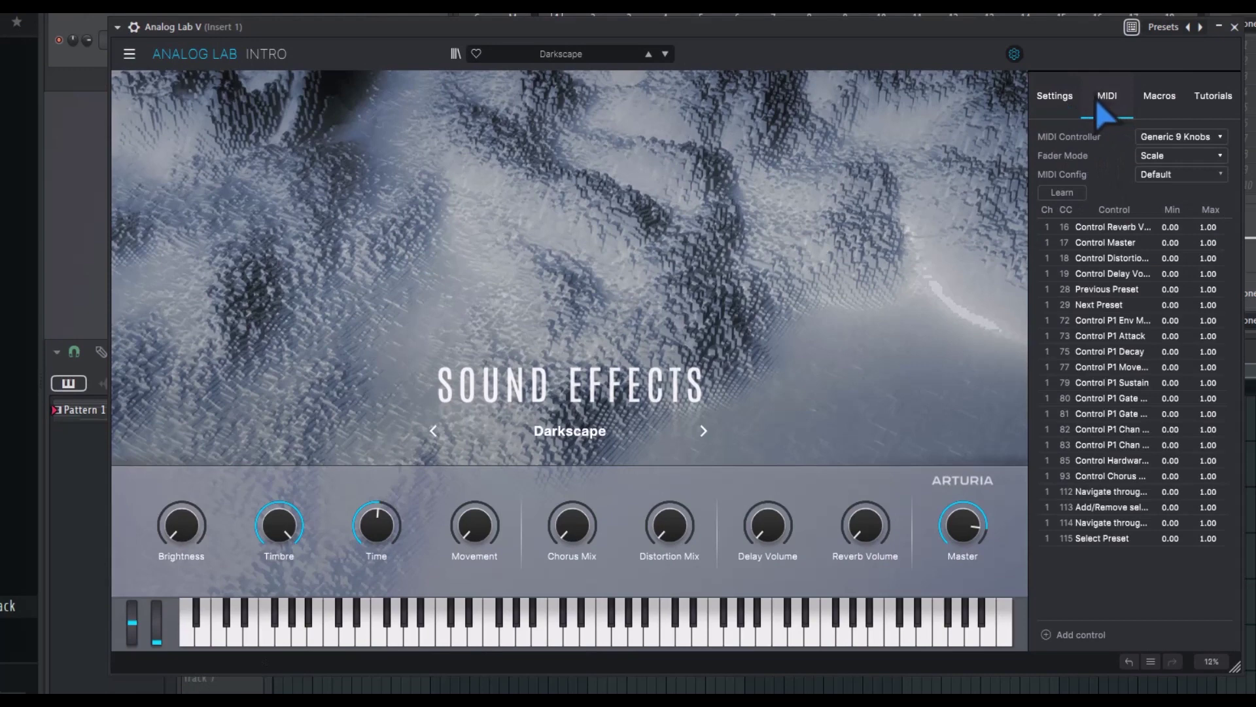
# Examine the destinations of the Brightness, Timbre, Time and Movement macros, expand the Comp Osc Timbre curve, and view the tutorials.
pyautogui.click(1156, 101)
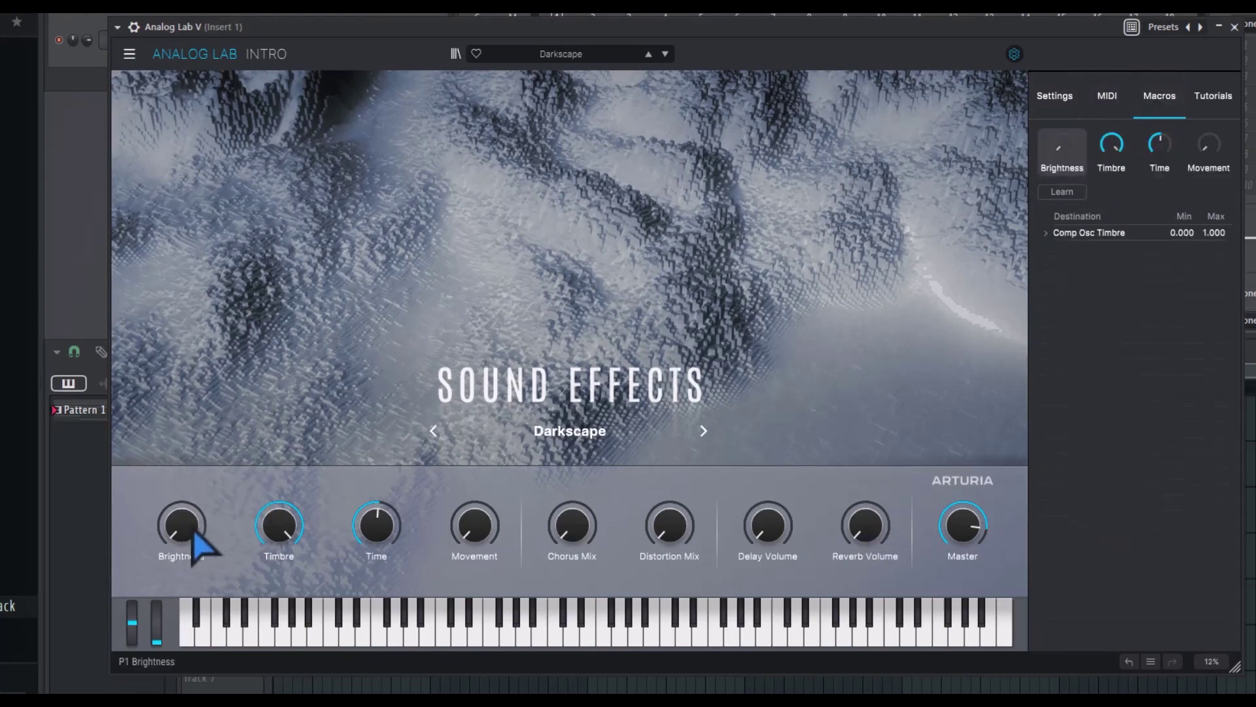
pyautogui.moveTo(179, 542)
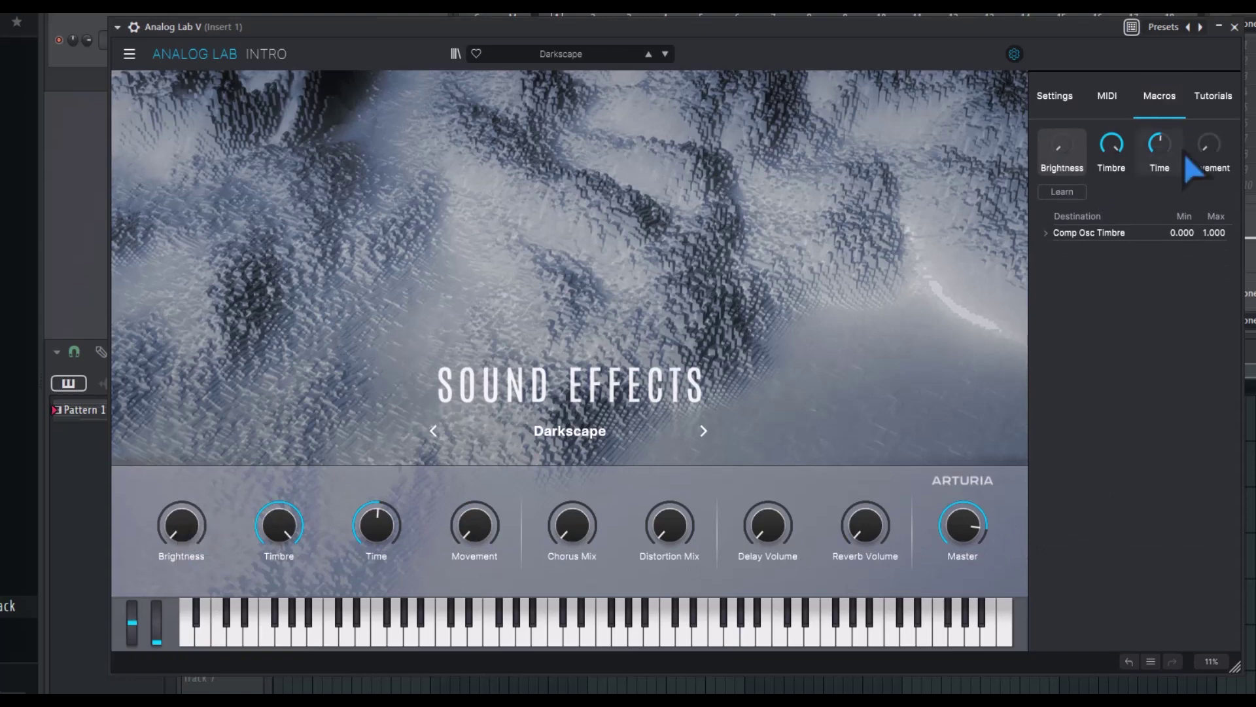
pyautogui.click(1044, 233)
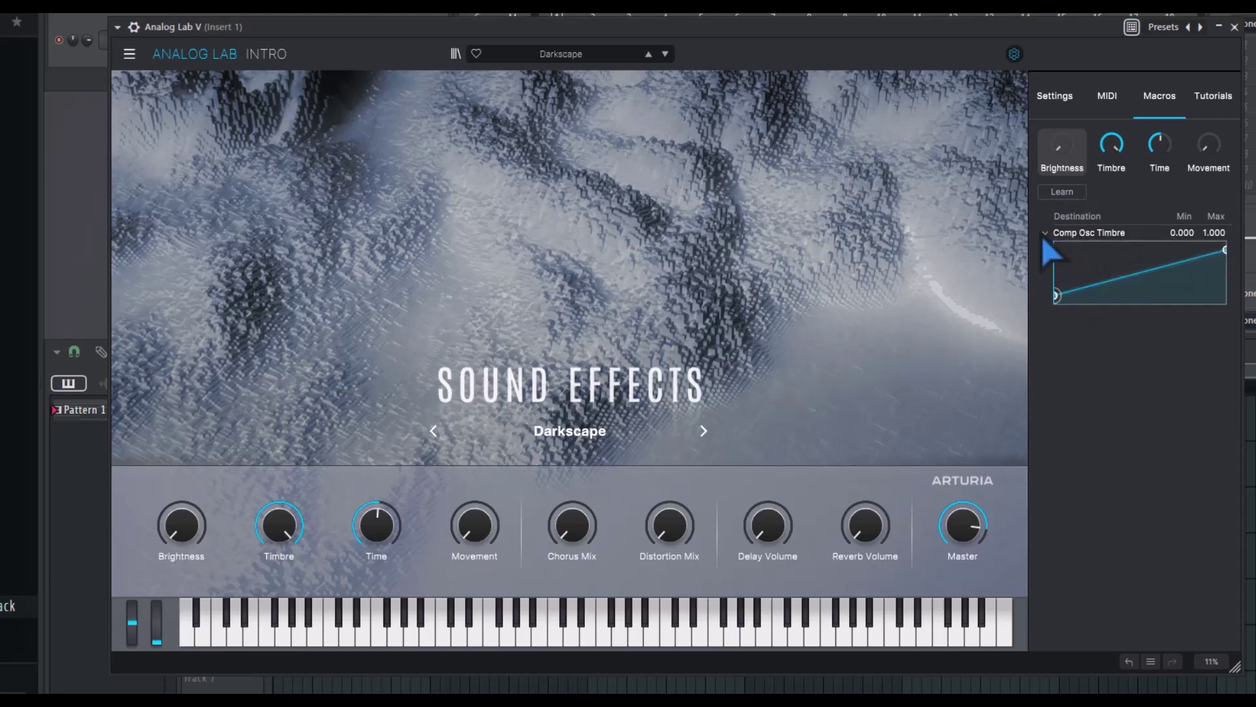
pyautogui.click(1111, 149)
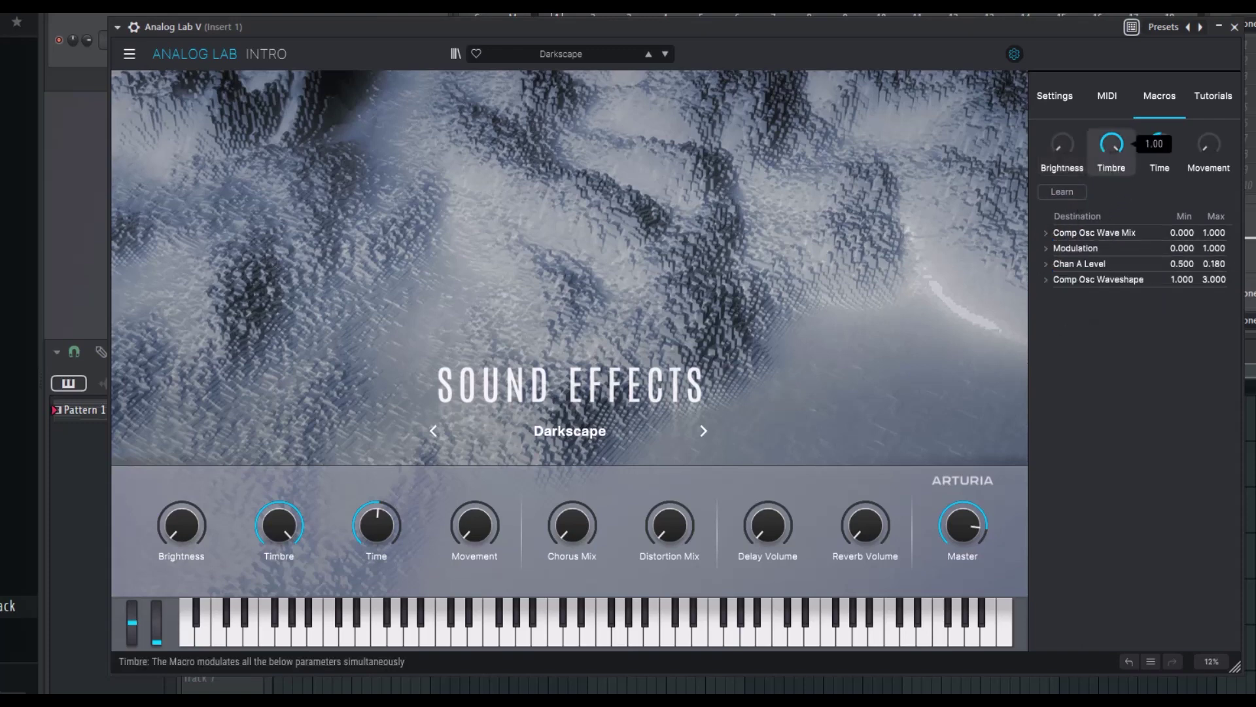
pyautogui.click(1159, 160)
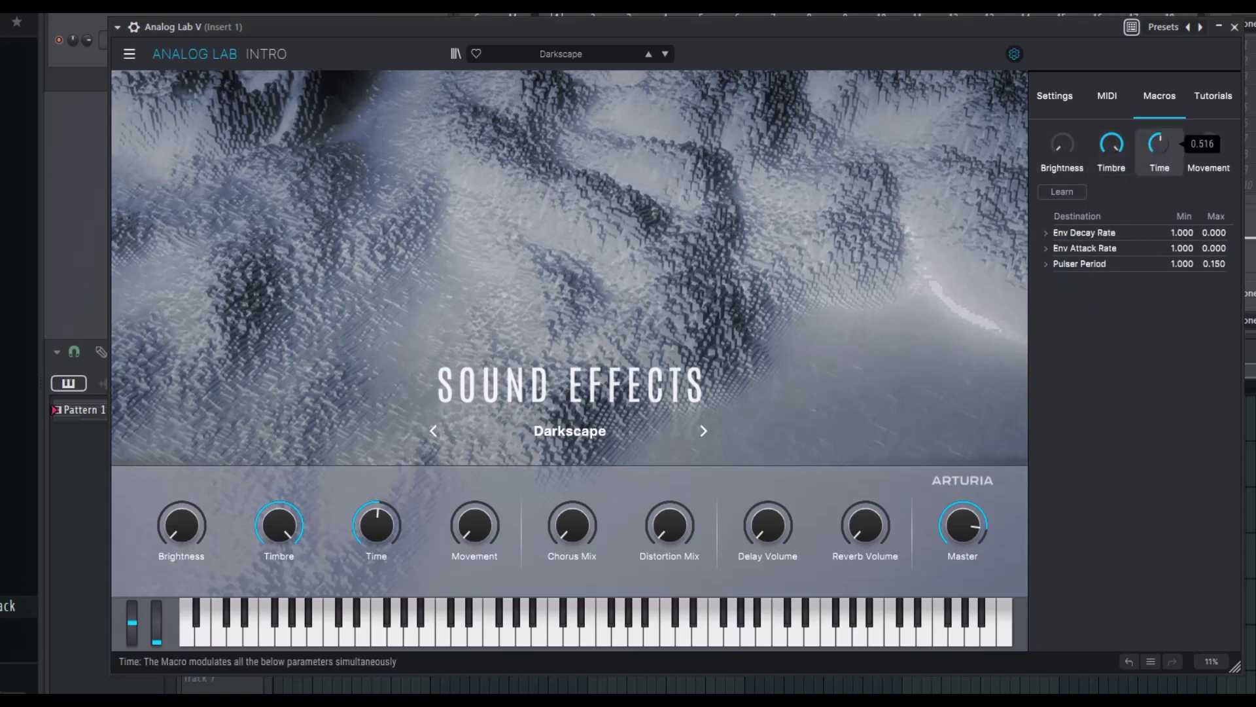
pyautogui.click(1211, 154)
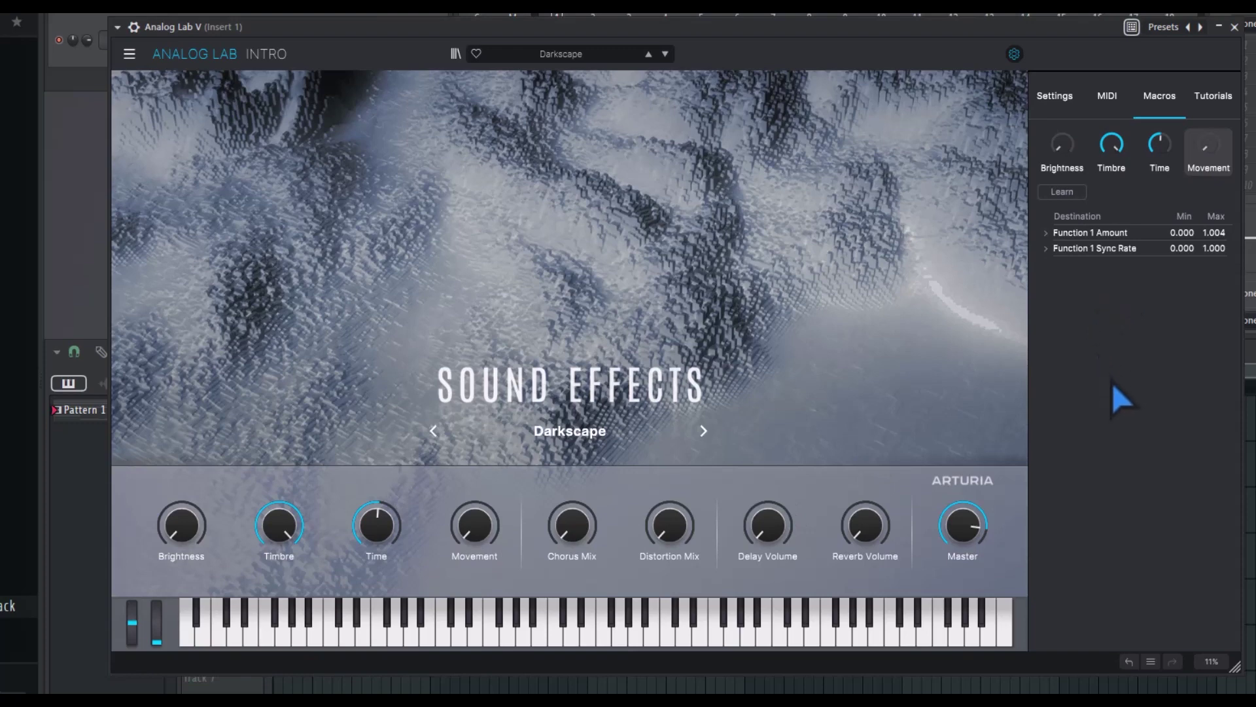
pyautogui.click(1207, 96)
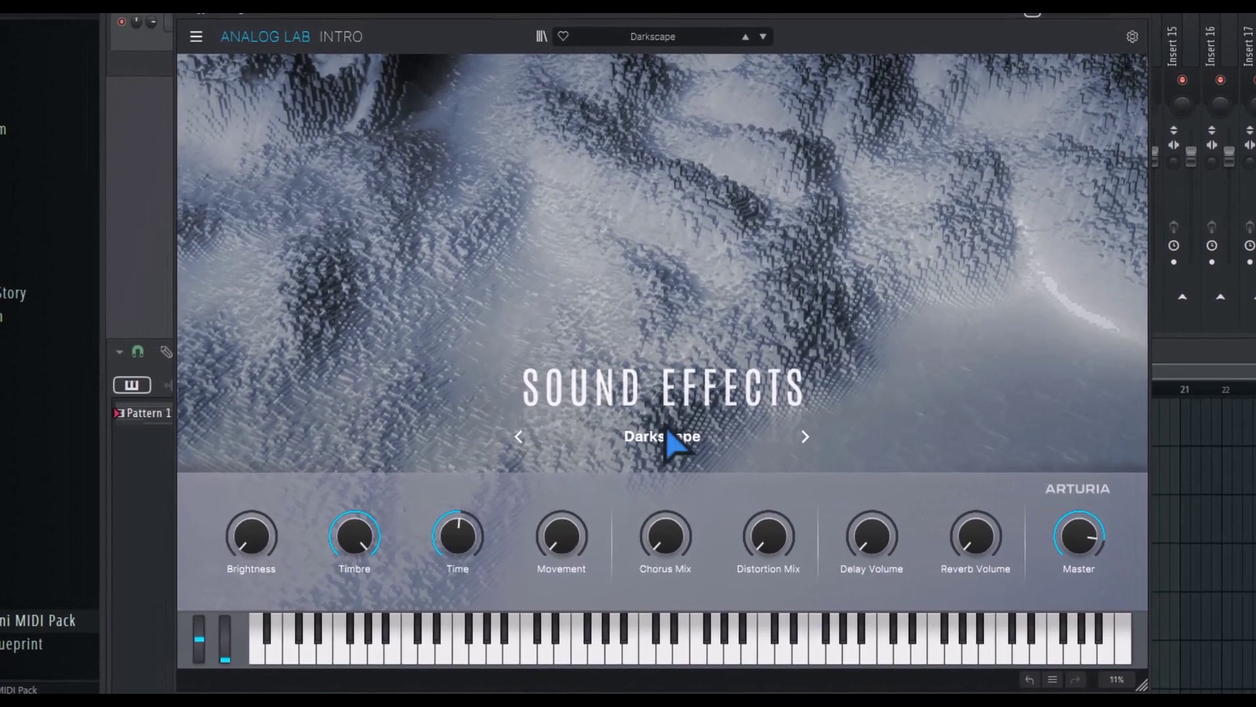
# Set Darkscape's Time to 0.400 and try out the Brightness, Movement, Chorus Mix, Distortion Mix, Delay Volume and Reverb Volume controls.
pyautogui.click(242, 565)
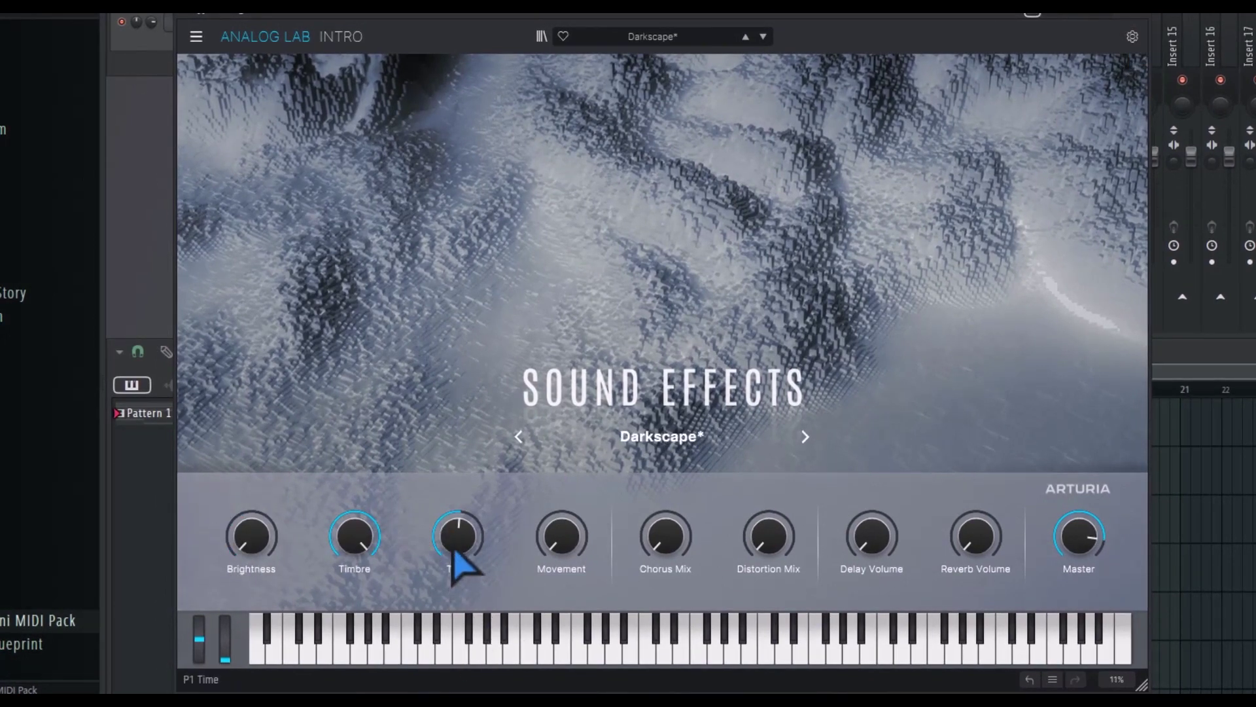
pyautogui.moveTo(458, 553); pyautogui.dragTo(458, 564)
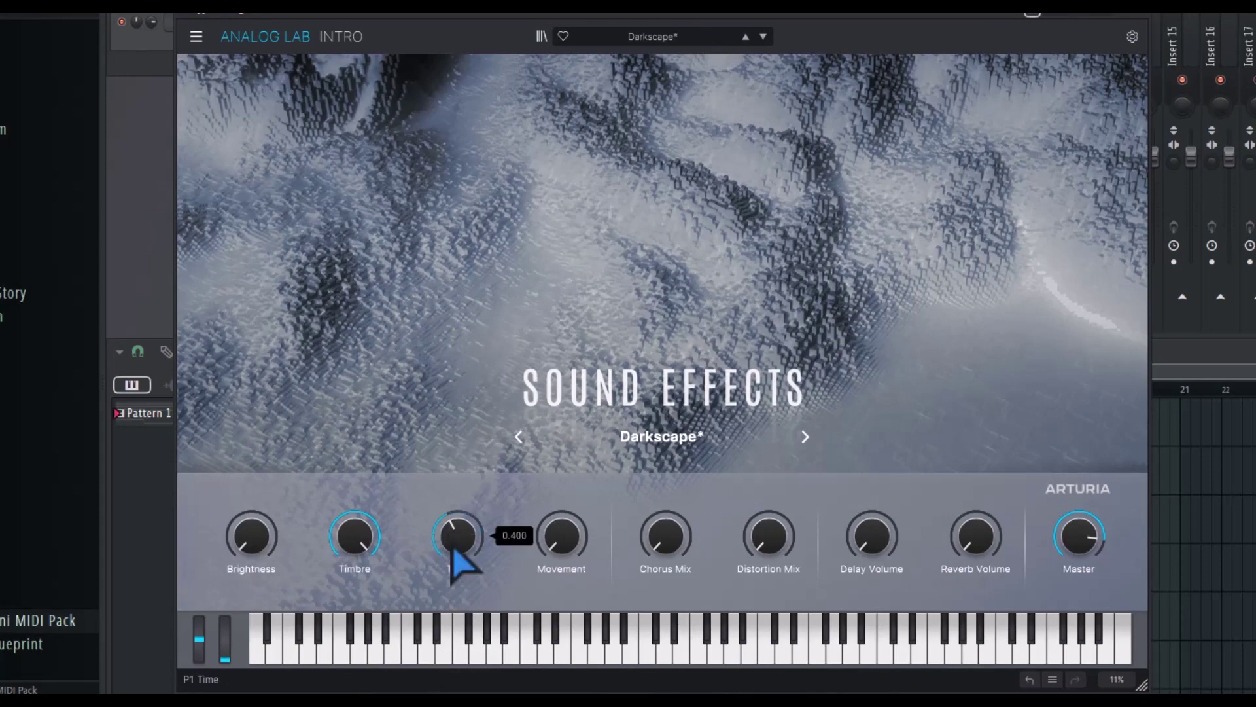
pyautogui.moveTo(554, 560); pyautogui.dragTo(555, 523)
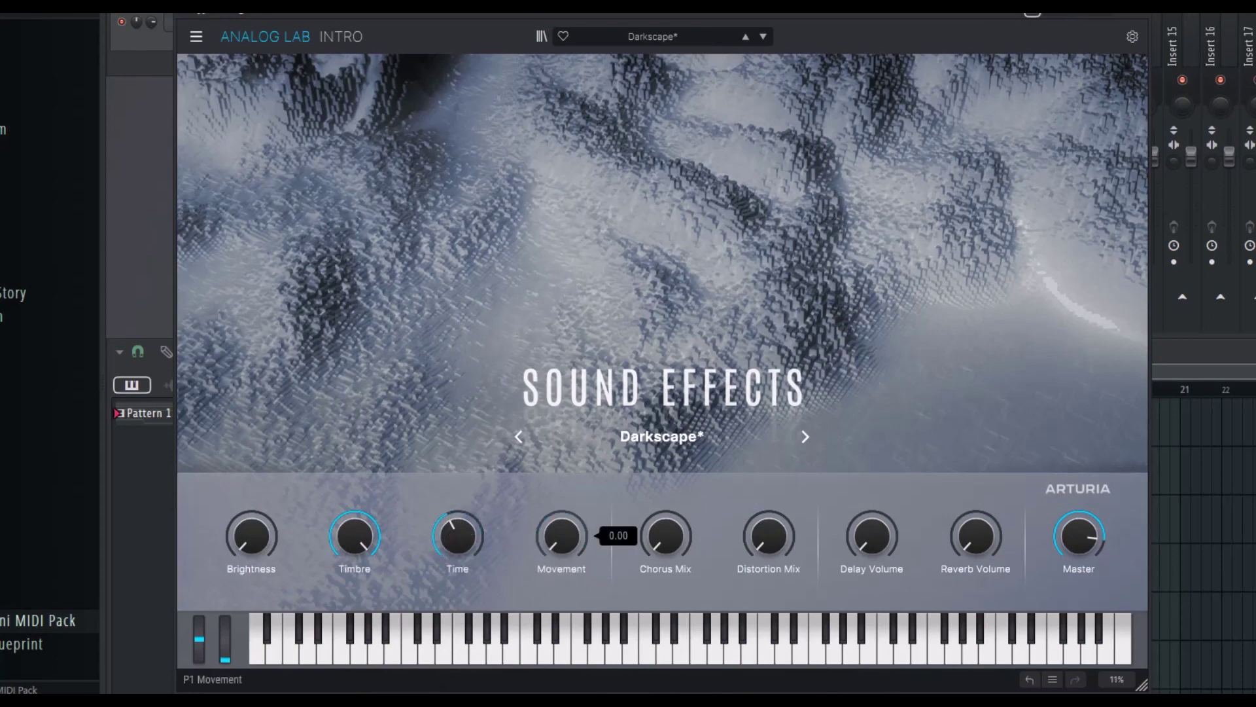
pyautogui.moveTo(673, 552); pyautogui.dragTo(673, 458)
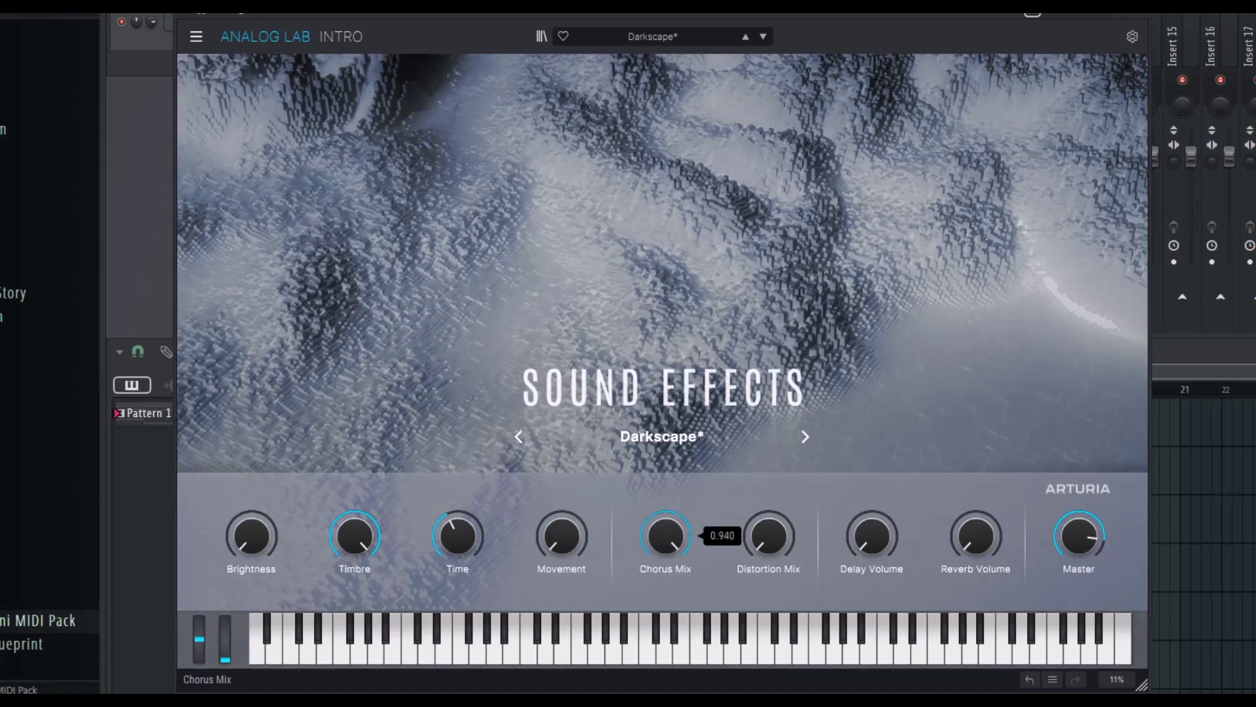
pyautogui.click(765, 560)
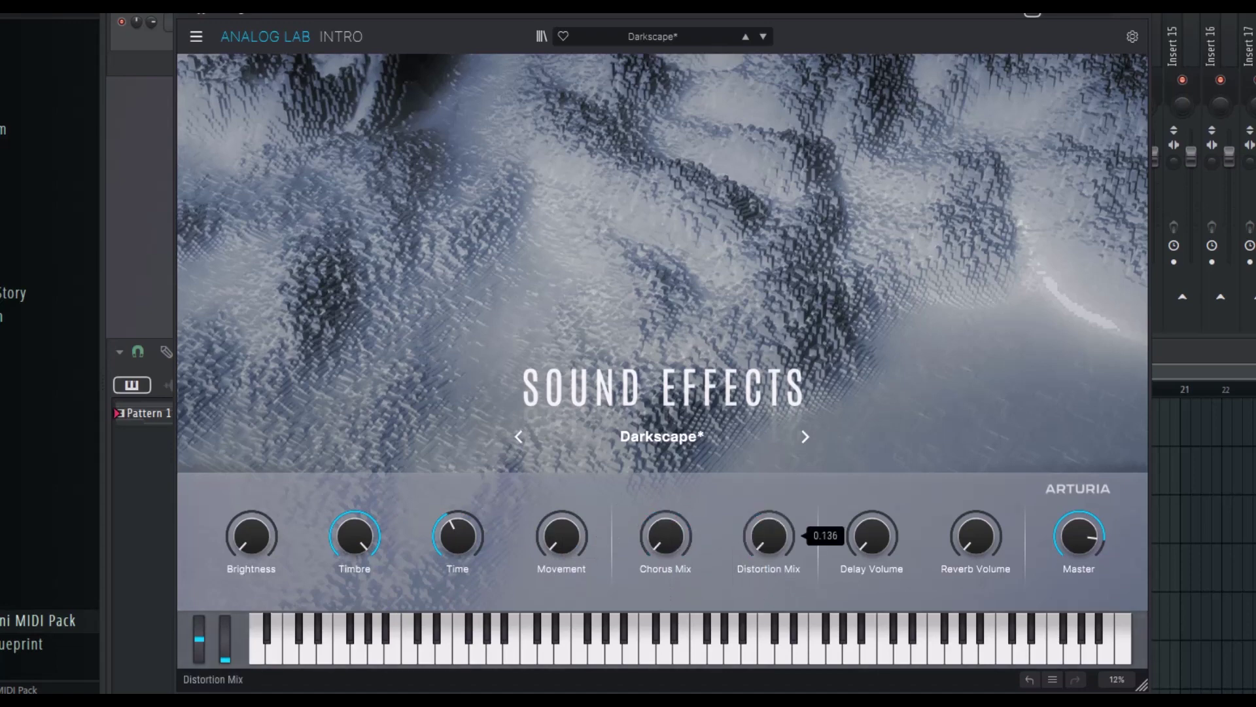
pyautogui.moveTo(872, 554); pyautogui.dragTo(872, 484)
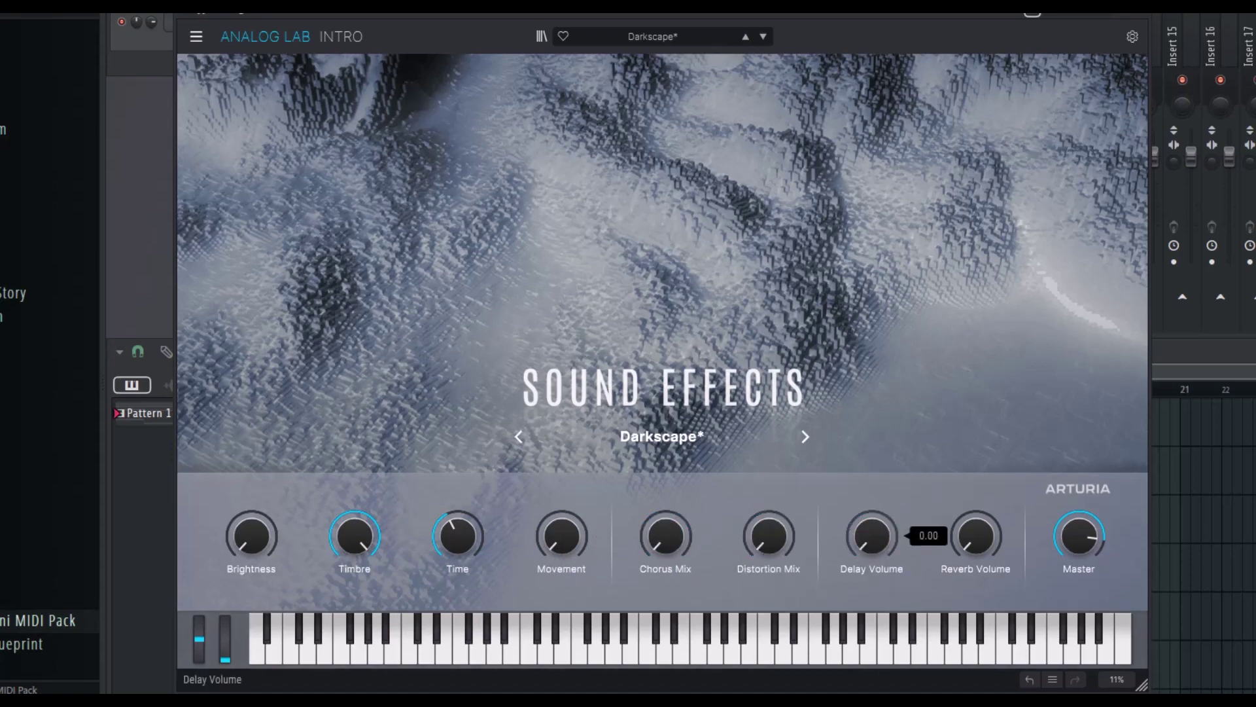
pyautogui.click(988, 540)
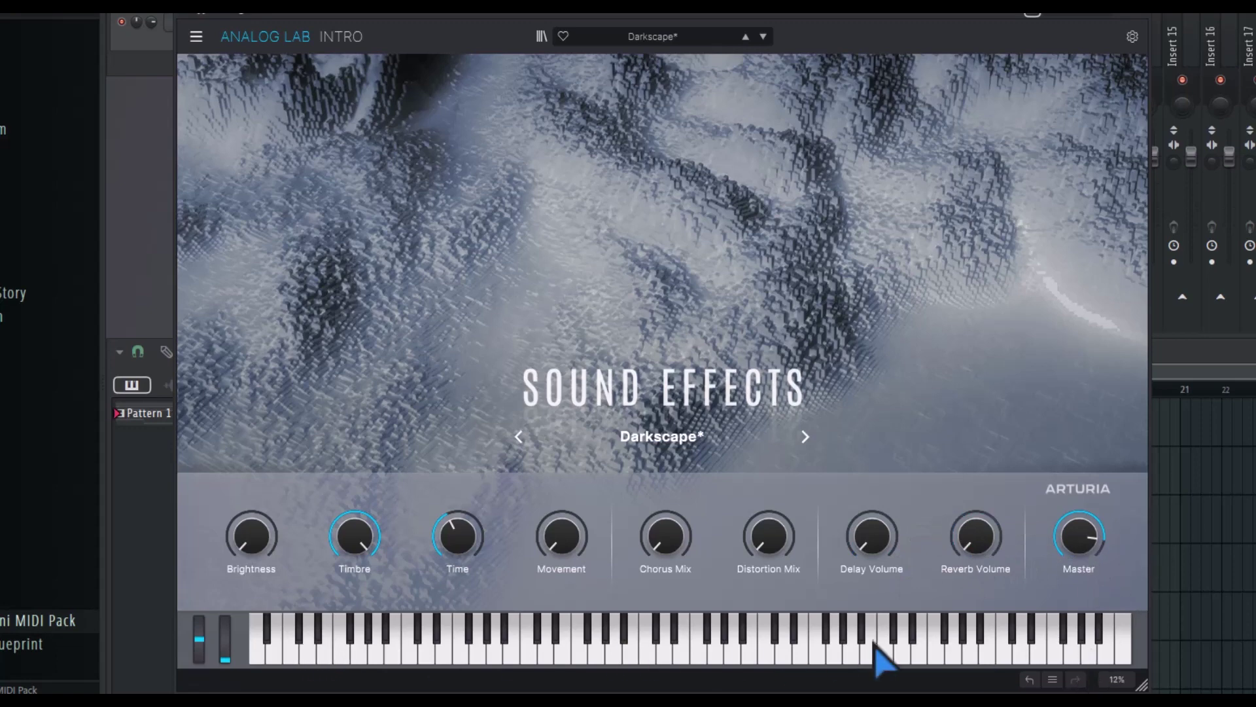
# Revert the plugin to the Initial State entry in the undo history and close the history.
pyautogui.click(1053, 679)
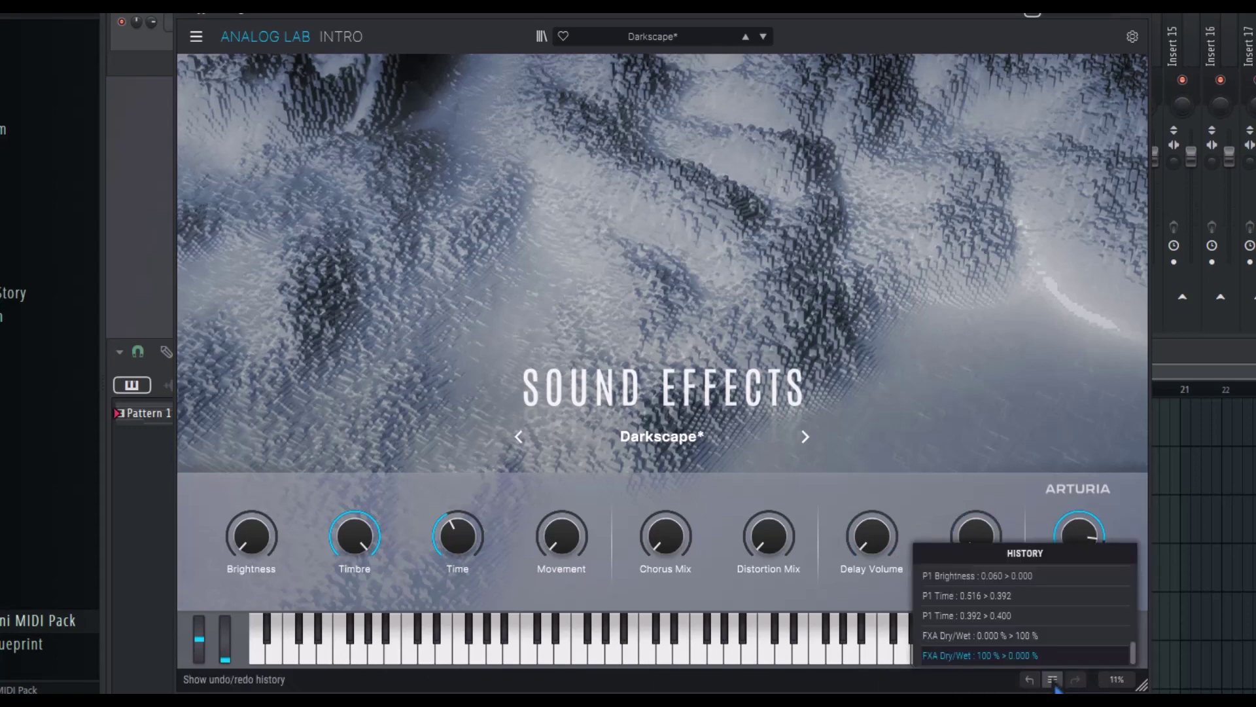
pyautogui.scroll(5, 1106, 609)
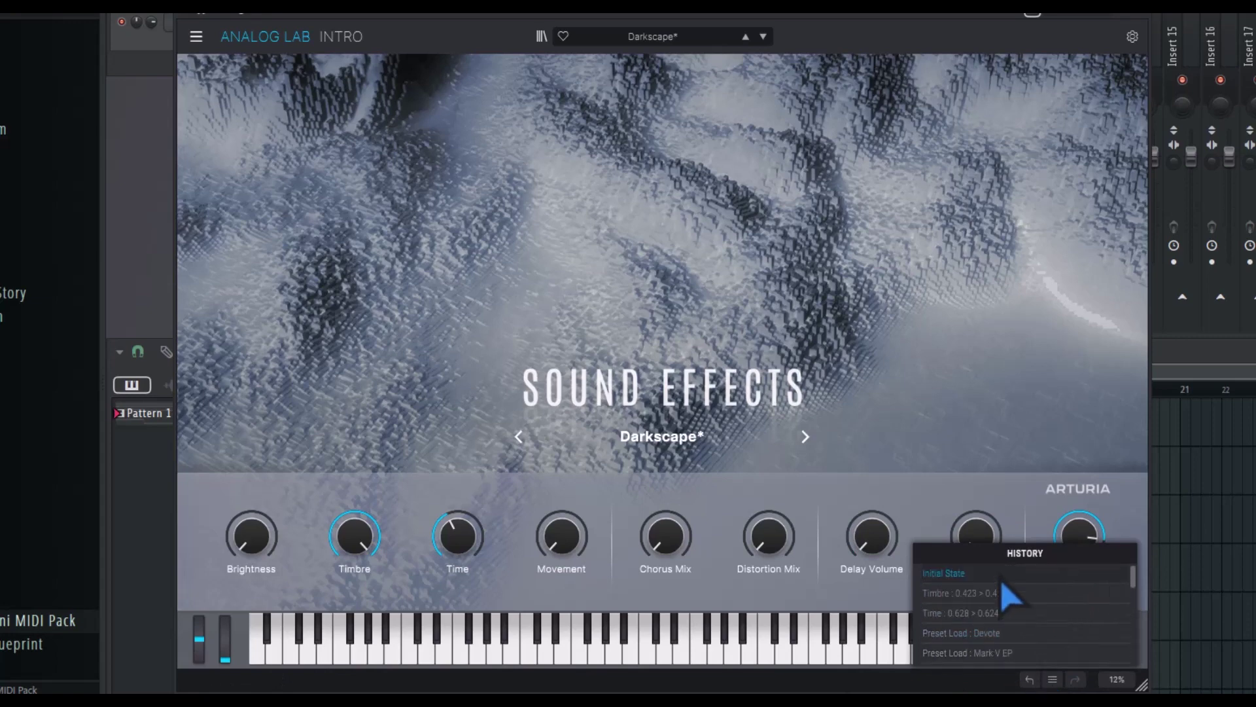
pyautogui.click(945, 575)
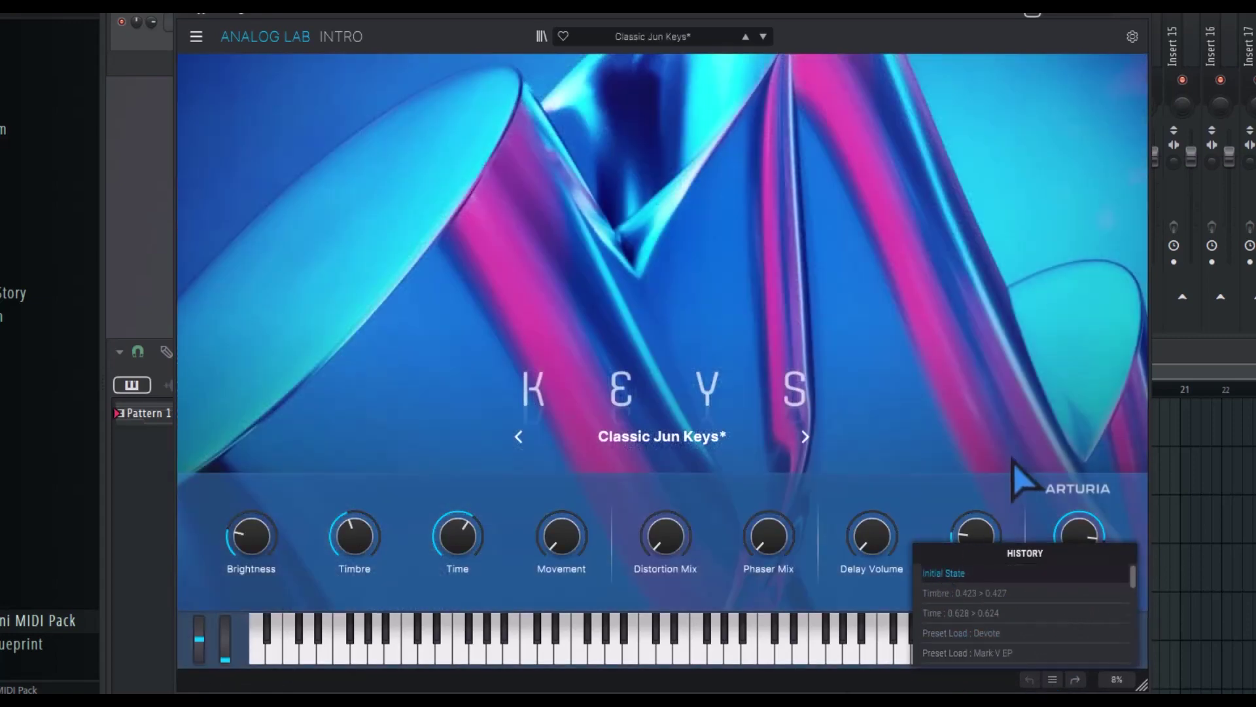
pyautogui.click(1003, 463)
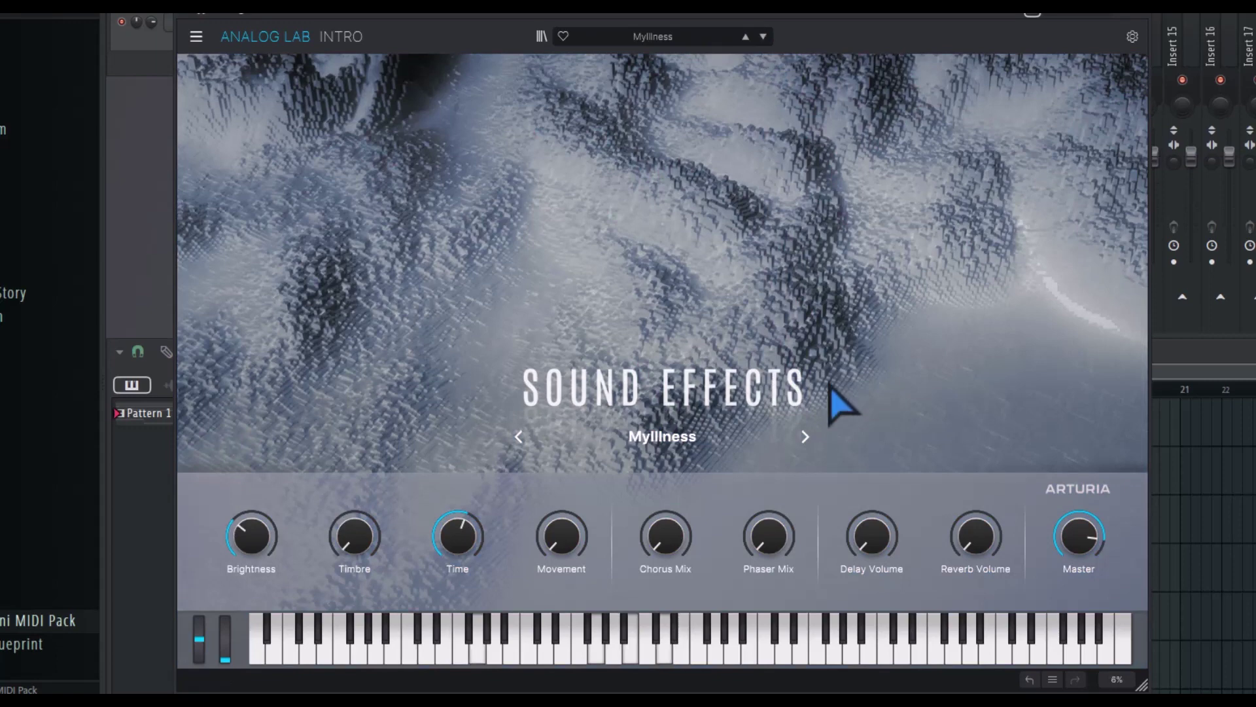
# Step through the Sound Effects presets to Looking For You, and load Acid Bass 1 from the Bass category.
pyautogui.click(806, 436)
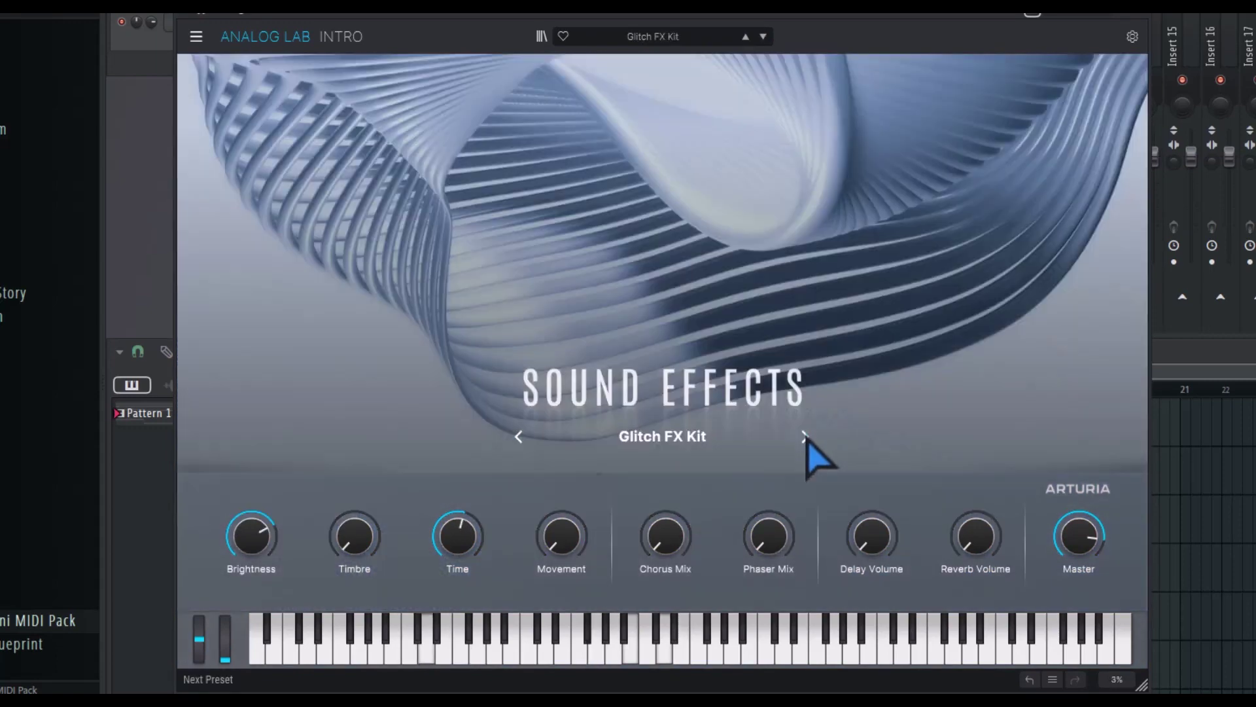
pyautogui.click(806, 436)
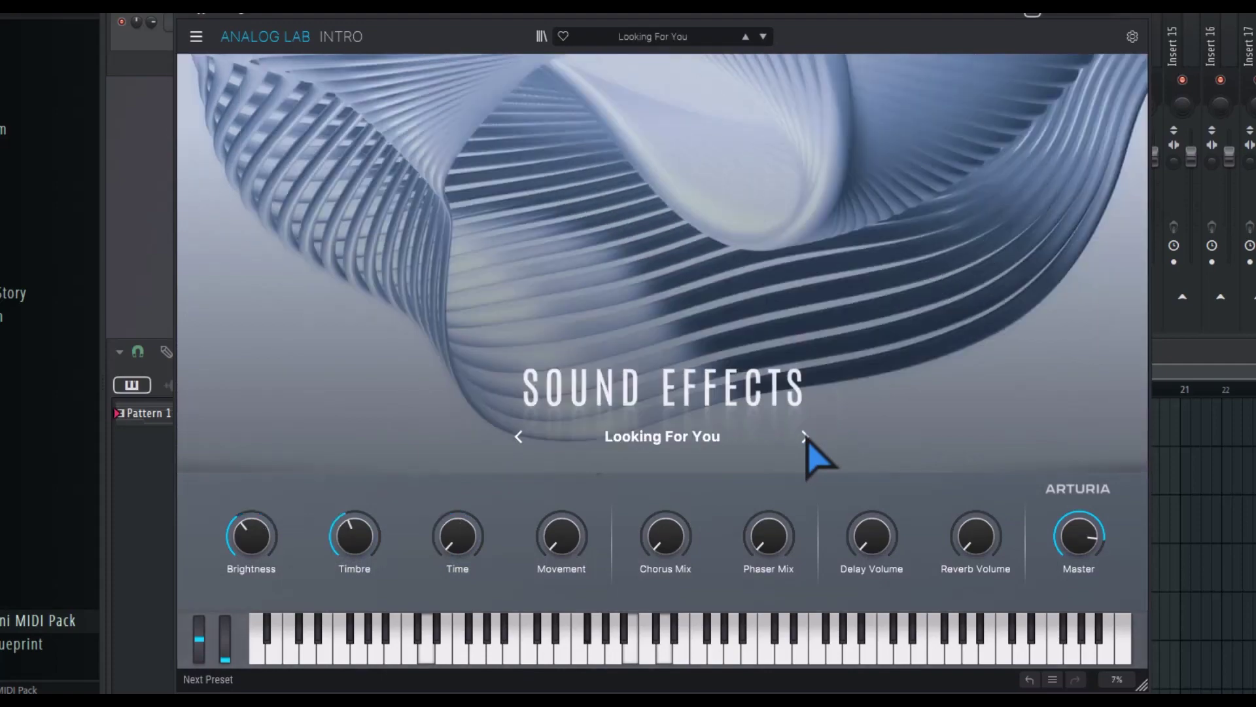
pyautogui.click(596, 38)
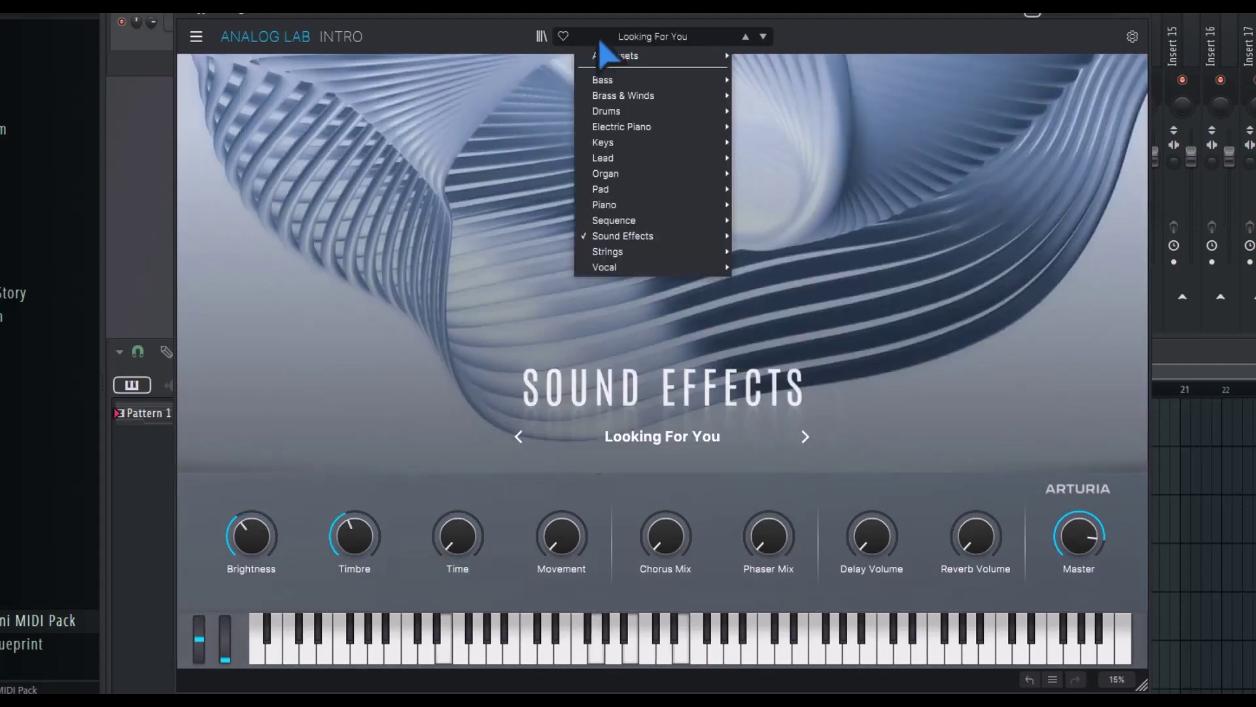
pyautogui.moveTo(628, 81)
pyautogui.click(785, 22)
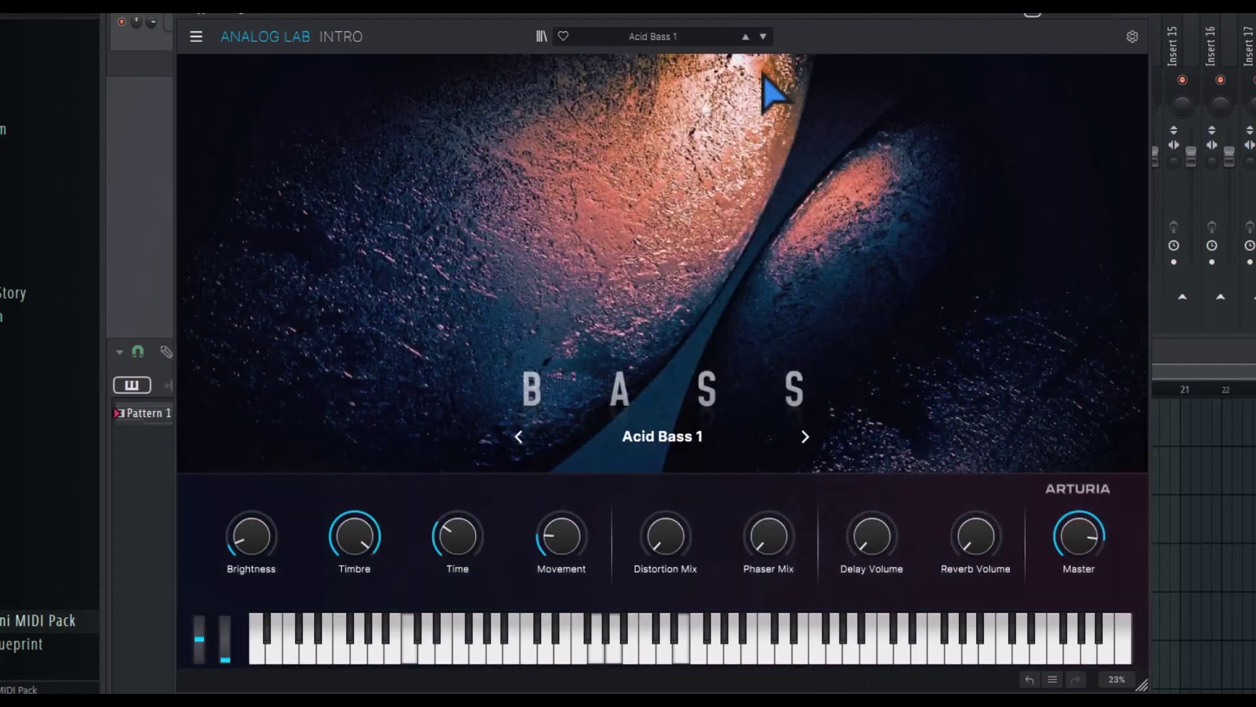
# Step through the Bass presets Bass Celm and Bassomatique to Bloop Chords.
pyautogui.click(763, 37)
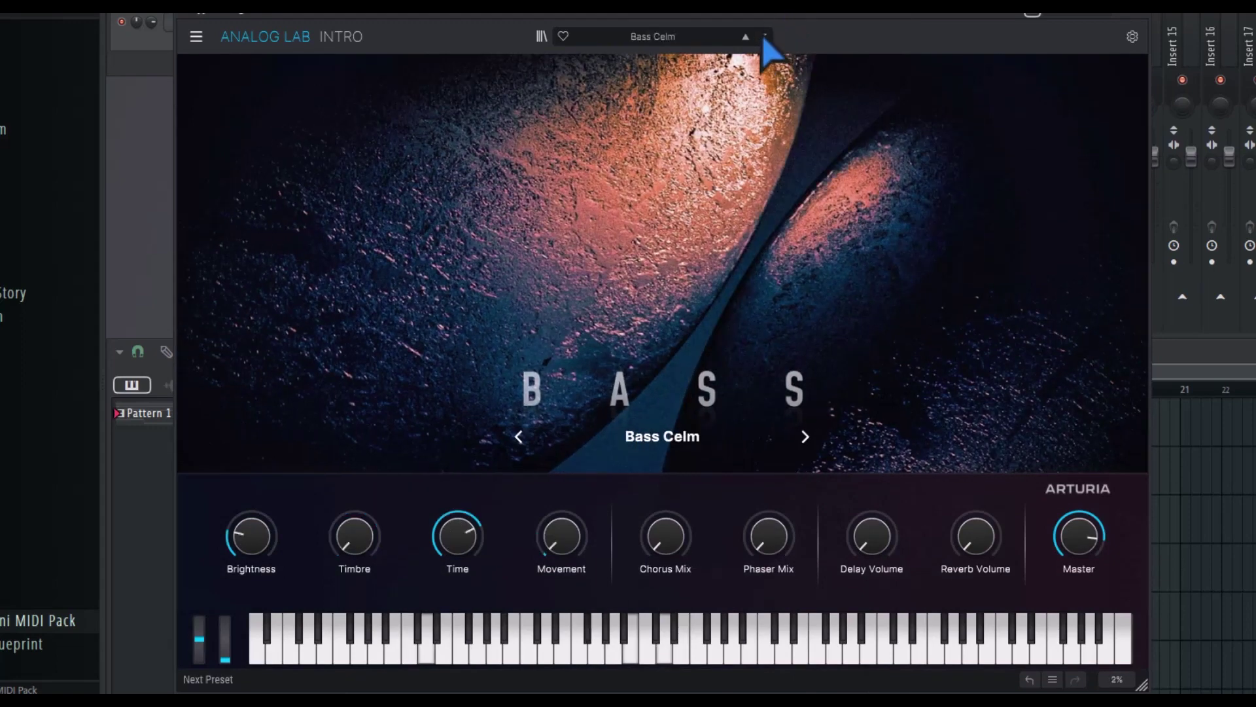
pyautogui.click(762, 37)
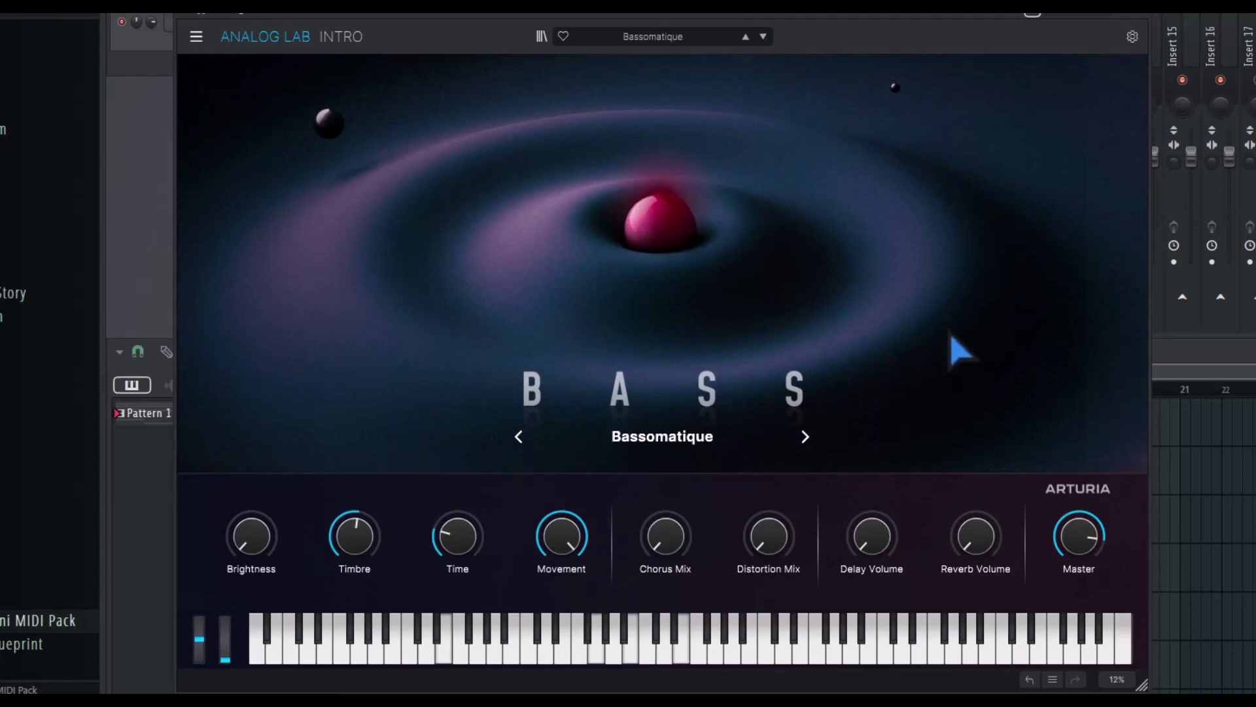
pyautogui.click(763, 36)
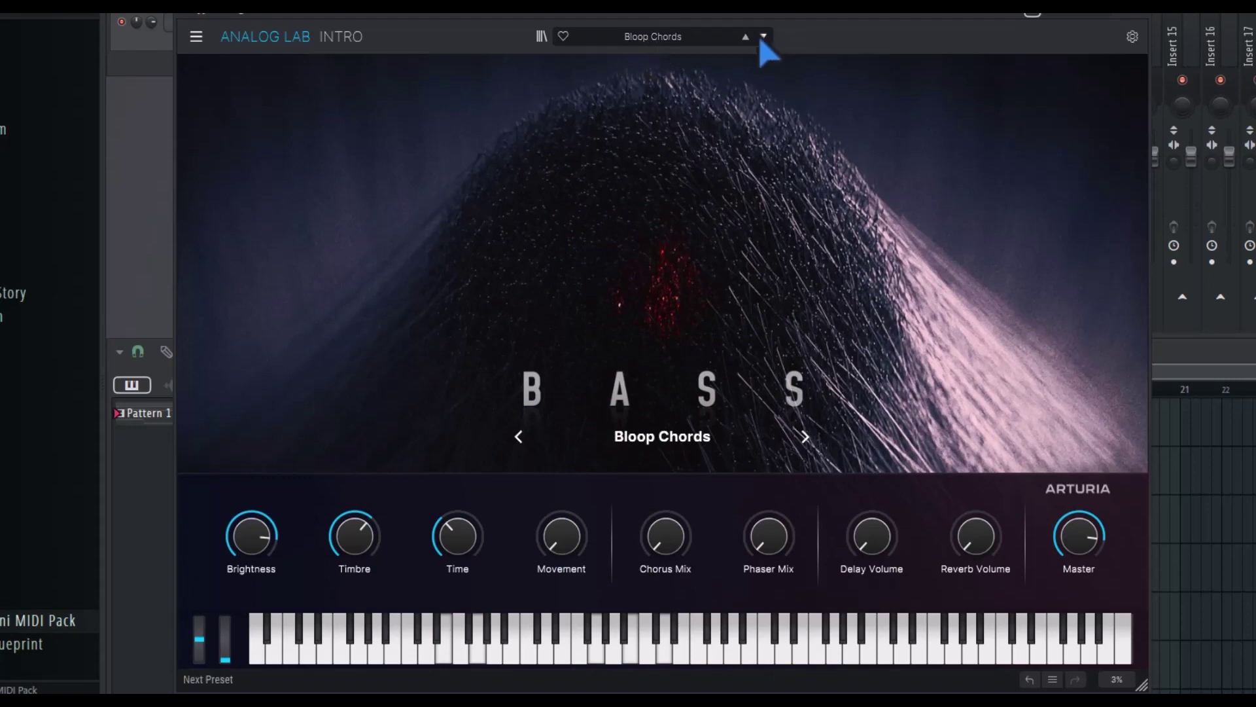
# Load 2Pole Analog Brass from the Brass & Winds category and advance to Abbey Road Brass.
pyautogui.click(648, 38)
pyautogui.moveTo(653, 99)
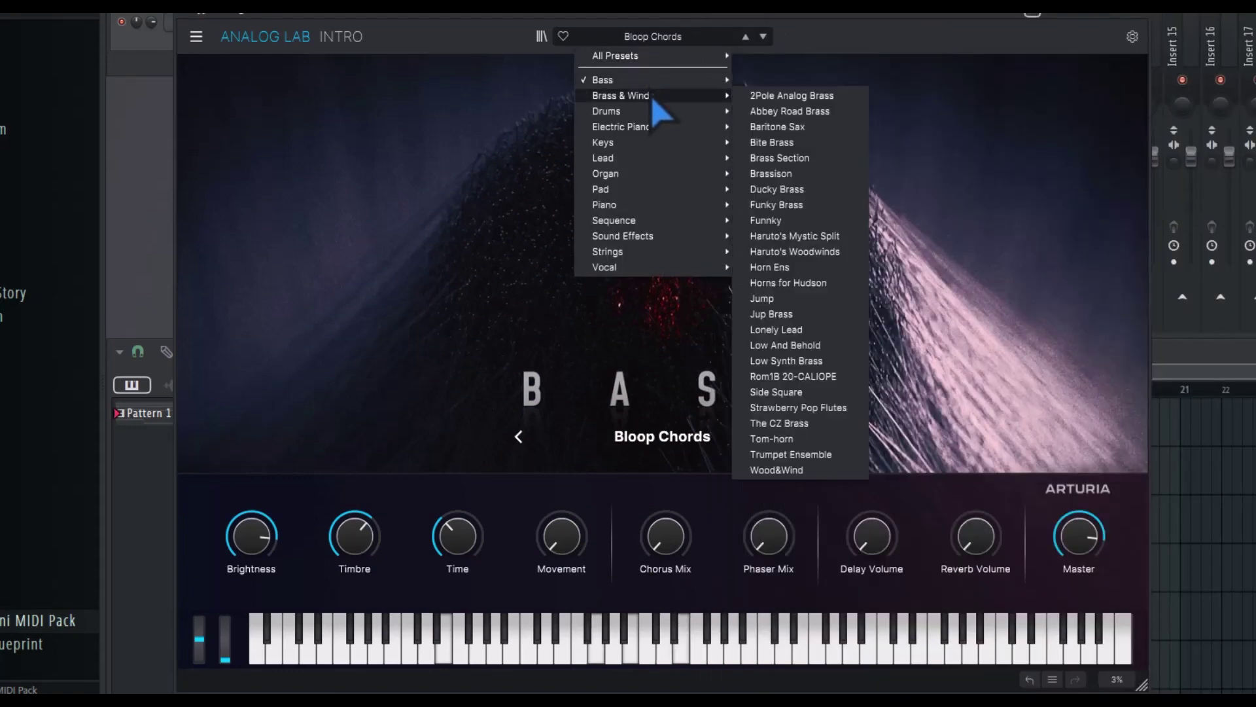
pyautogui.click(792, 96)
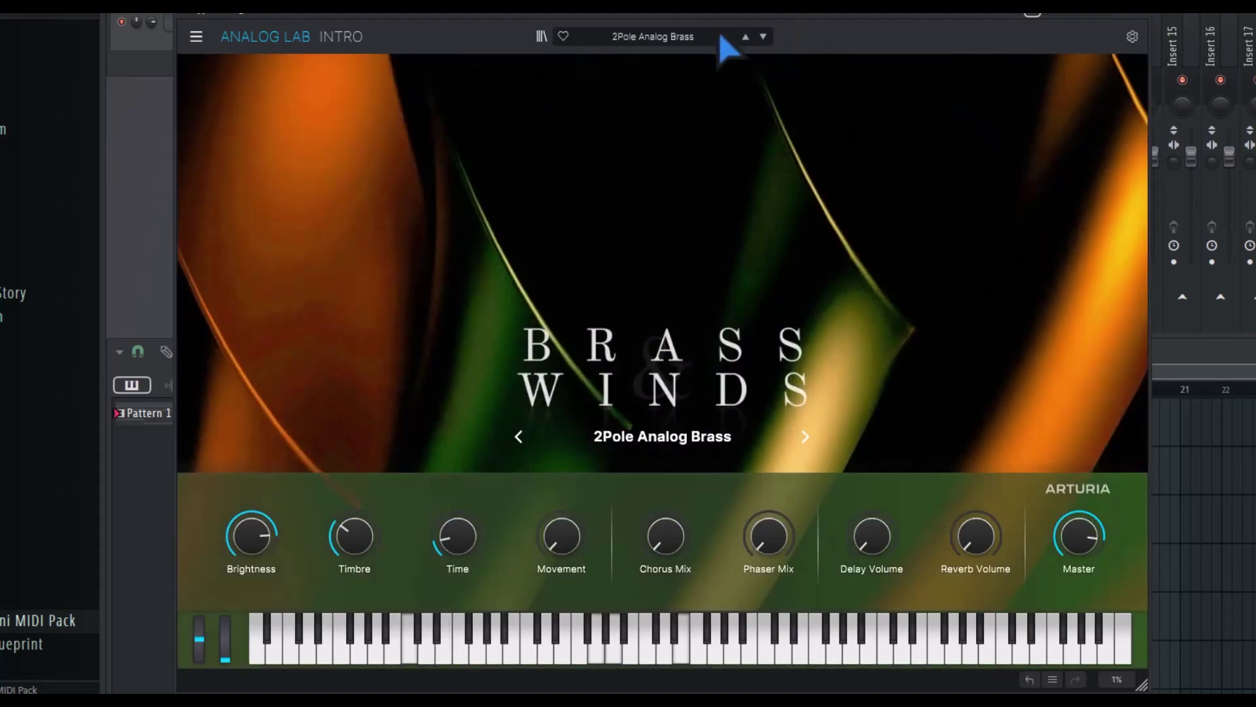
pyautogui.click(806, 436)
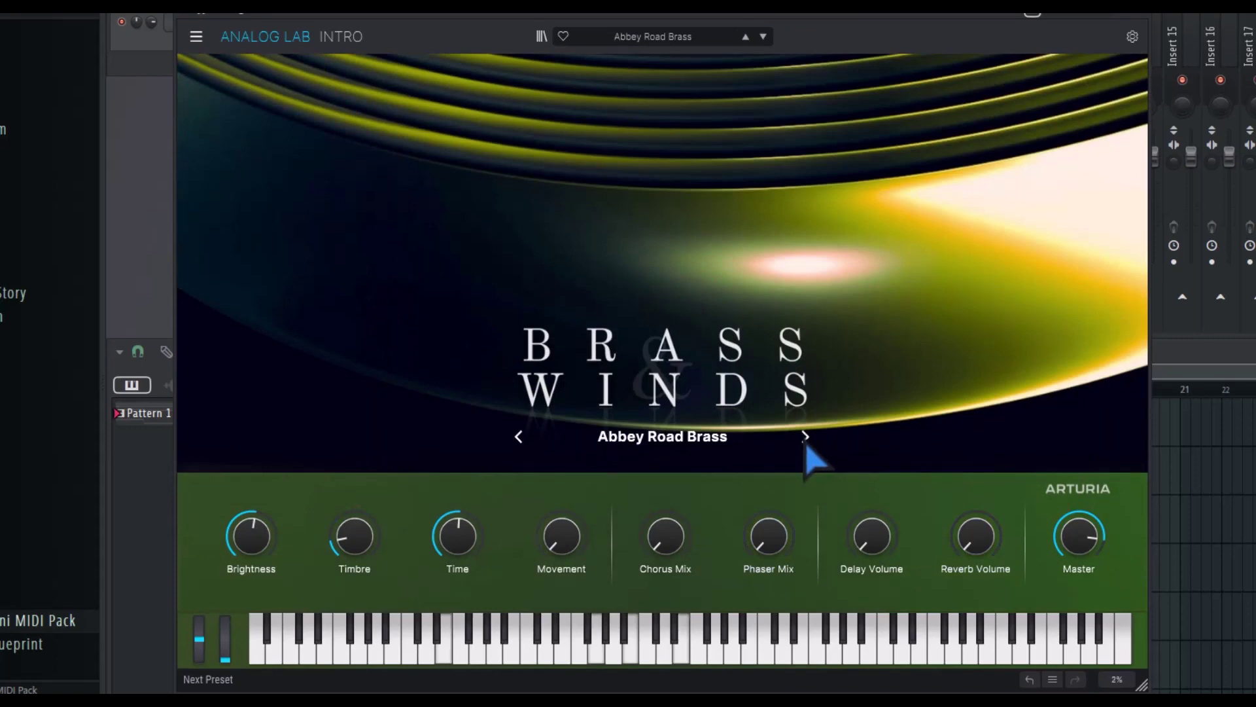
# Raise the Delay Volume, Reverb Volume and Phaser Mix controls of Abbey Road Brass.
pyautogui.moveTo(865, 529); pyautogui.dragTo(897, 441)
pyautogui.rightClick(861, 580)
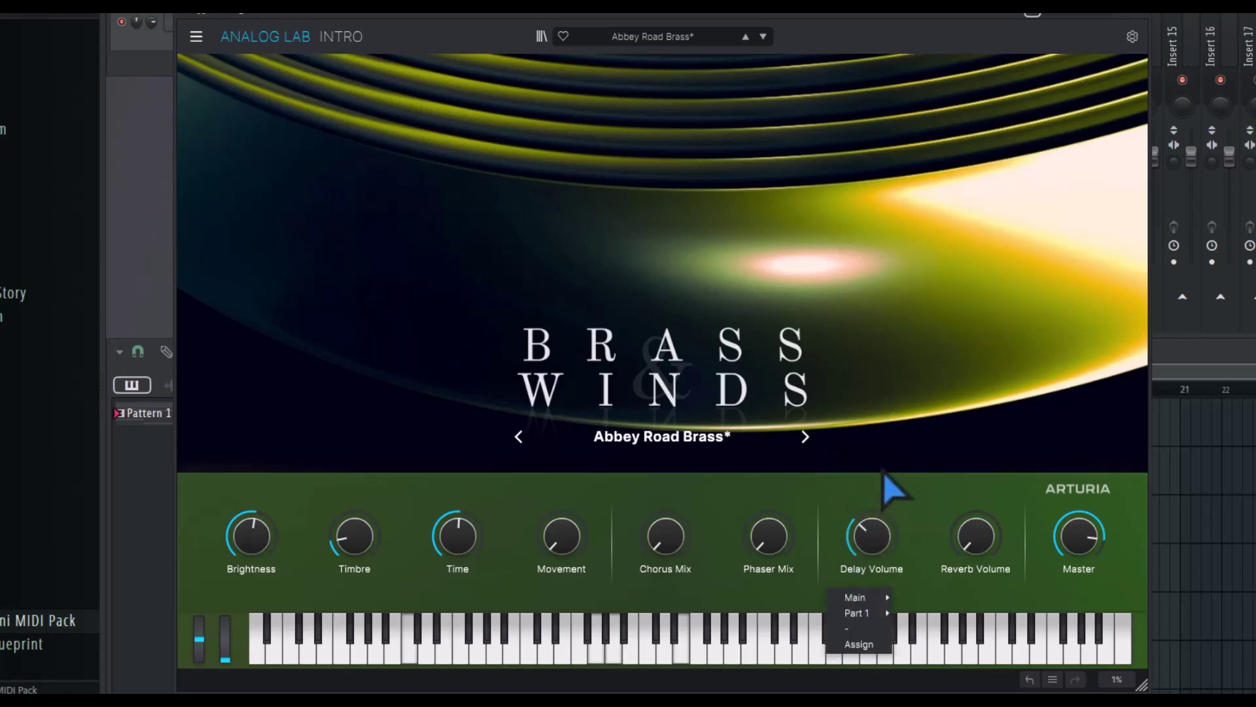
pyautogui.click(880, 594)
pyautogui.moveTo(872, 535); pyautogui.dragTo(872, 530)
pyautogui.moveTo(948, 561); pyautogui.dragTo(877, 552)
pyautogui.moveTo(769, 556); pyautogui.dragTo(770, 523)
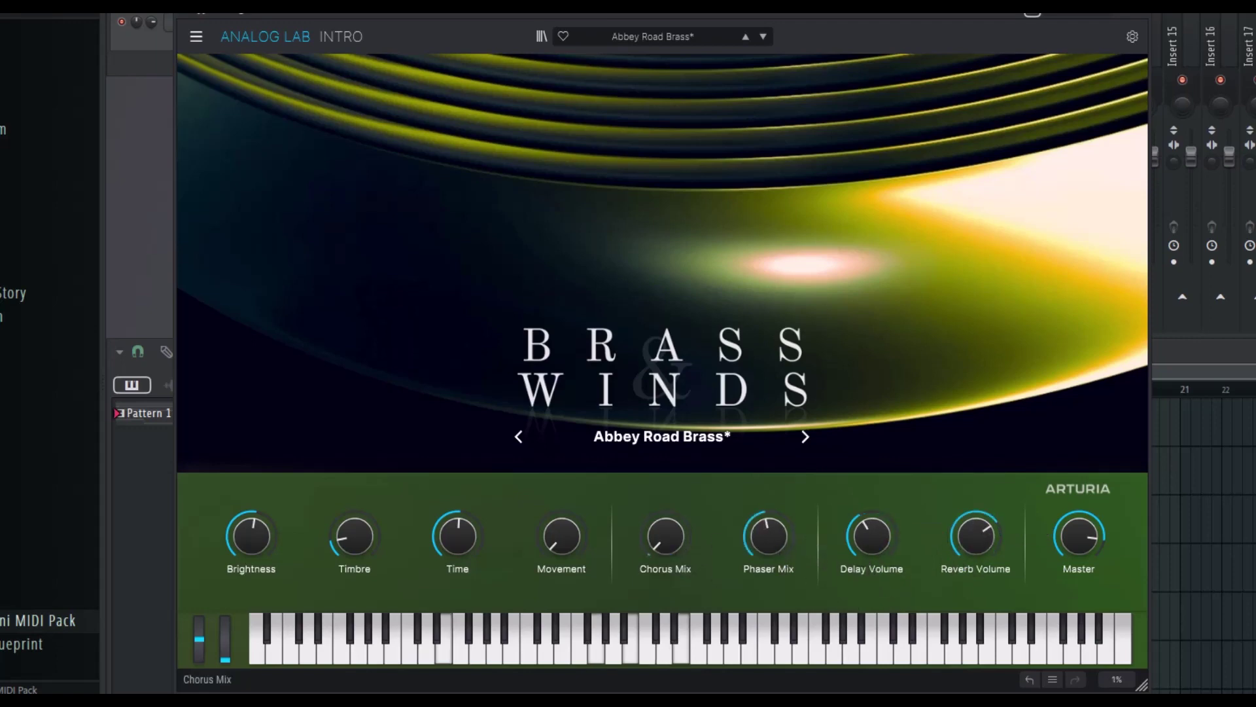
# Raise Abbey Road Brass's Chorus Mix, Movement, Time and Brightness controls, and turn Timbre fully down.
pyautogui.moveTo(681, 570); pyautogui.dragTo(673, 542)
pyautogui.moveTo(564, 547); pyautogui.dragTo(564, 531)
pyautogui.moveTo(457, 556); pyautogui.dragTo(459, 527)
pyautogui.moveTo(344, 552)
pyautogui.mouseDown()
pyautogui.moveTo(345, 524)
pyautogui.moveTo(364, 555)
pyautogui.mouseUp()
pyautogui.moveTo(251, 549)
pyautogui.mouseDown()
pyautogui.moveTo(251, 527)
pyautogui.moveTo(251, 564)
pyautogui.mouseUp()
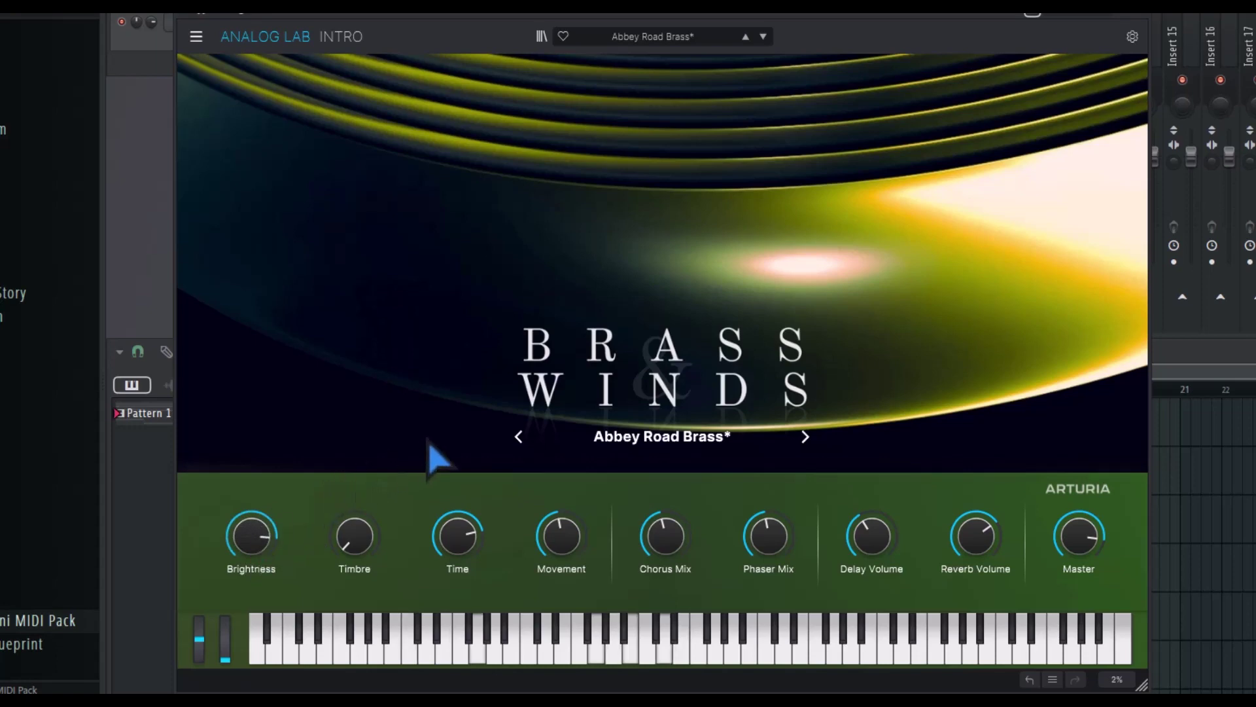
# Increase the Reverb Volume, Delay Volume and Phaser Mix further, and turn Chorus Mix up to its maximum.
pyautogui.moveTo(967, 560); pyautogui.dragTo(967, 546)
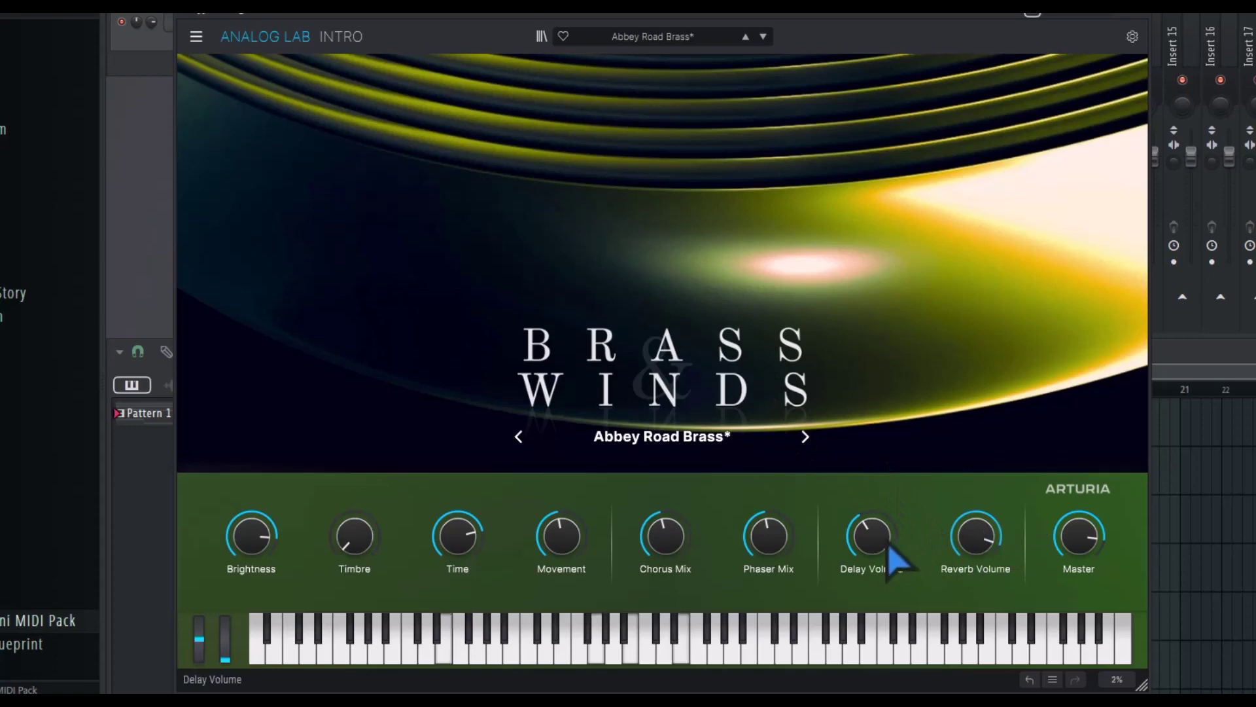
pyautogui.moveTo(887, 551); pyautogui.dragTo(850, 569)
pyautogui.moveTo(769, 535); pyautogui.dragTo(805, 522)
pyautogui.moveTo(667, 532); pyautogui.dragTo(799, 527)
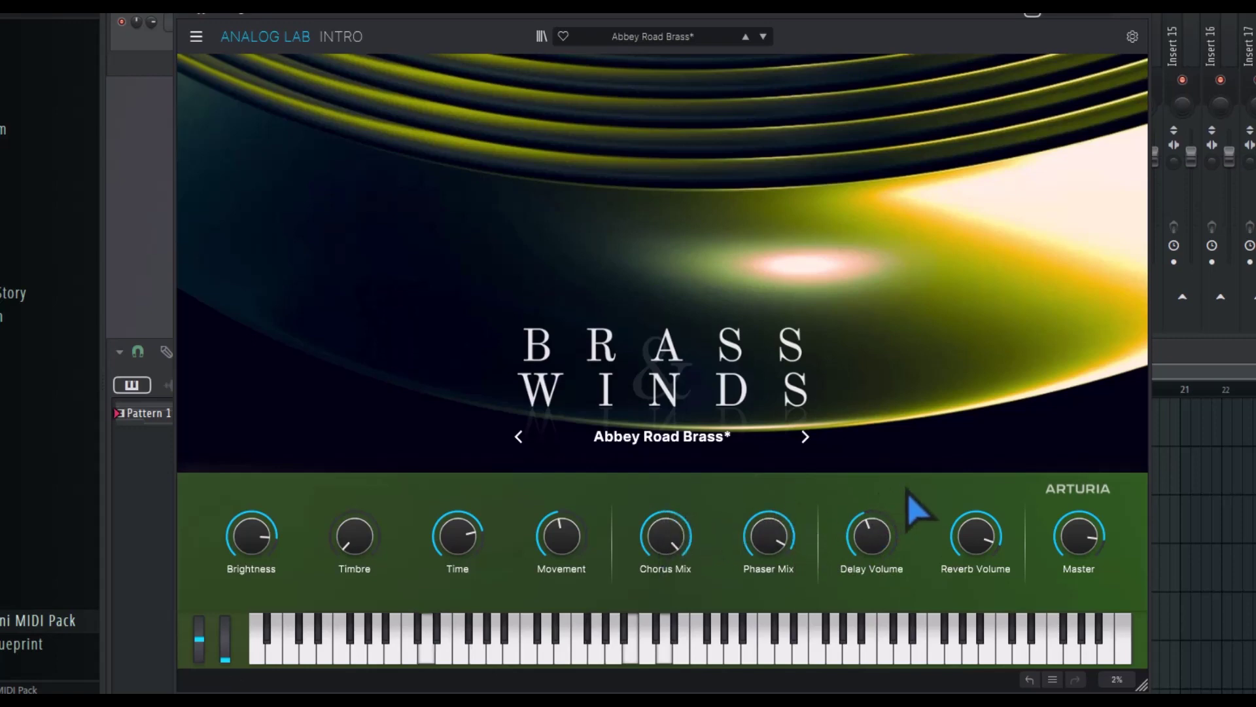
# Audition Baritone Sax, followed by the Electric Piano presets Cancer & Capricorn, Morning Rhodes and Electronic Dreams.
pyautogui.click(806, 437)
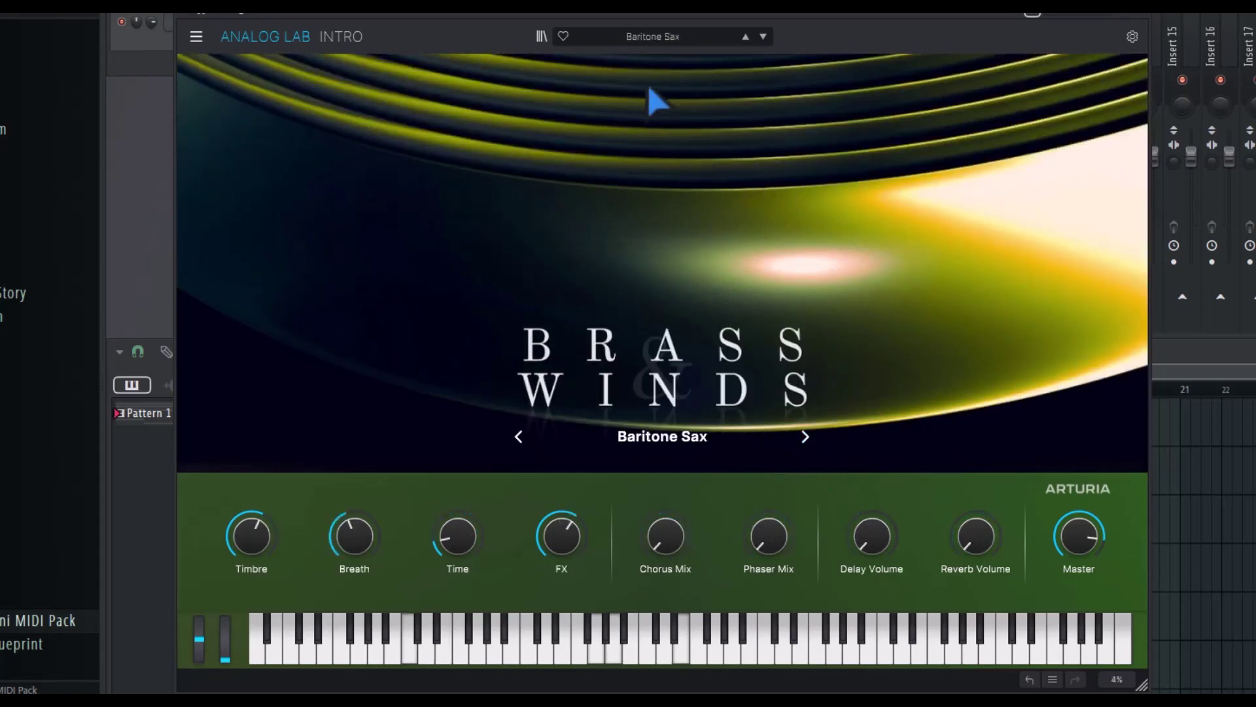
pyautogui.click(664, 38)
pyautogui.moveTo(661, 127)
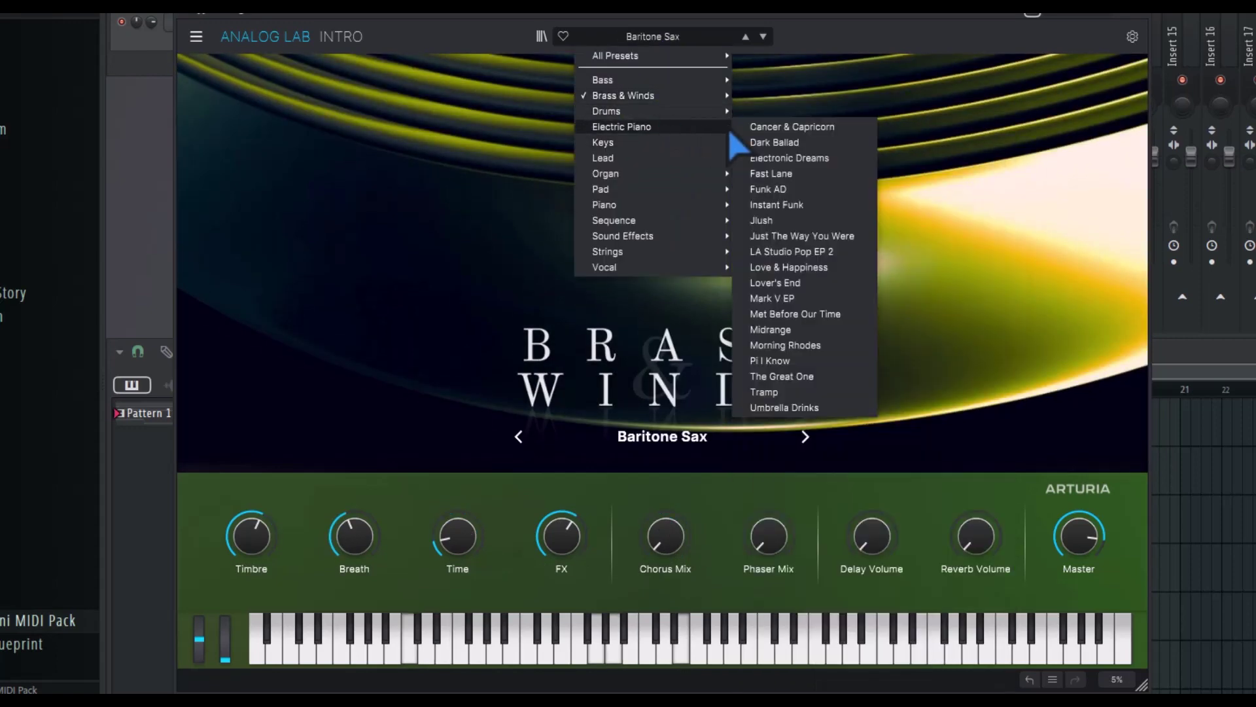
pyautogui.click(774, 140)
pyautogui.moveTo(812, 23); pyautogui.dragTo(815, 12)
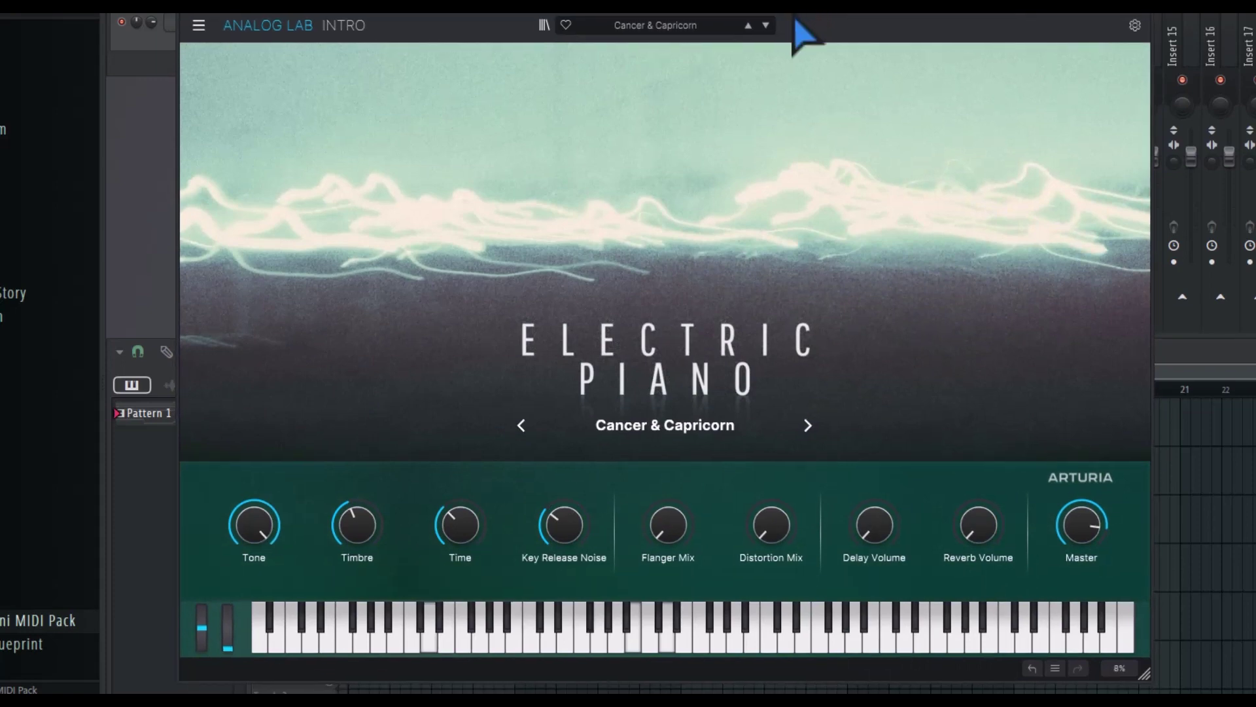
pyautogui.click(807, 435)
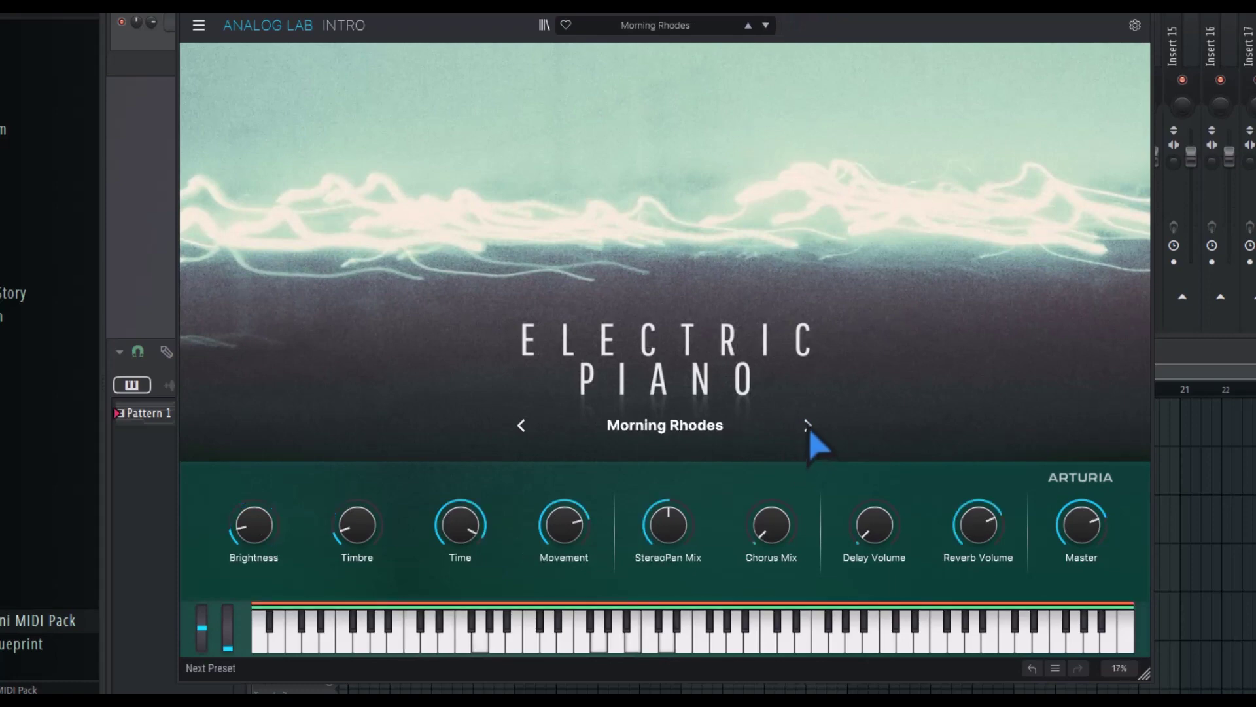
pyautogui.click(809, 427)
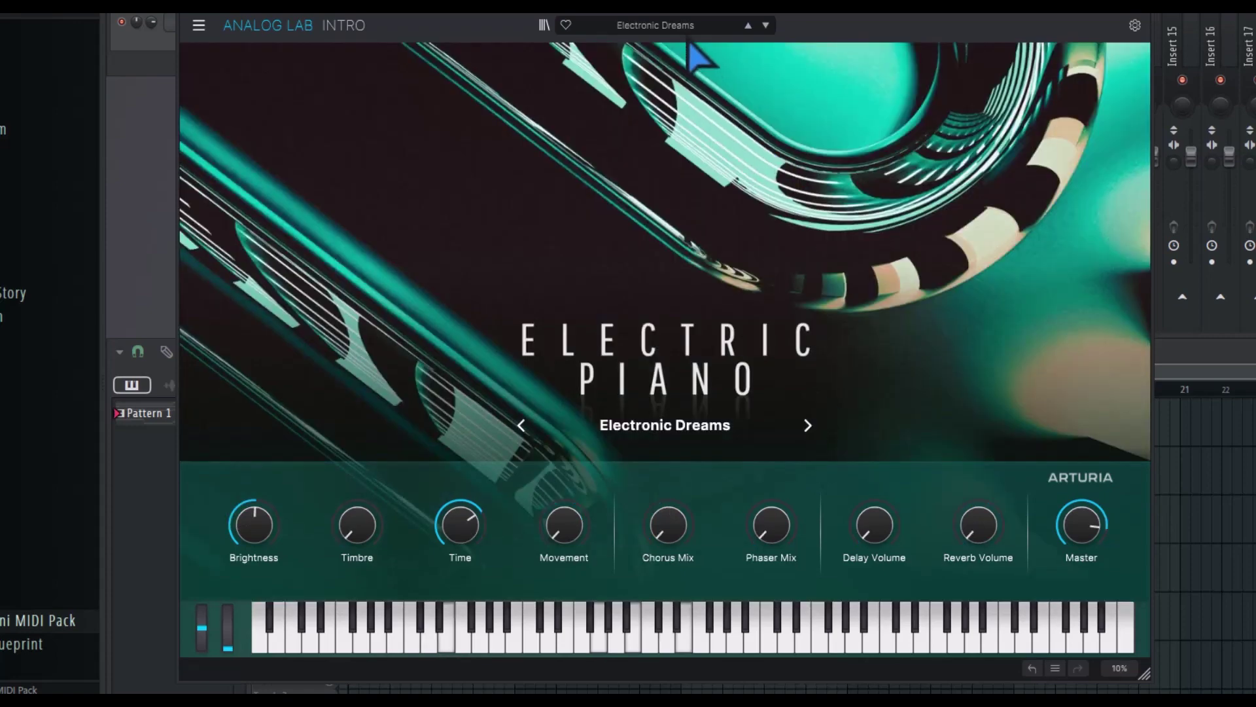
# Load 33 Electric Piano from the Keys category and step through VS Pluck to Bouncy Bells.
pyautogui.click(679, 26)
pyautogui.moveTo(693, 131)
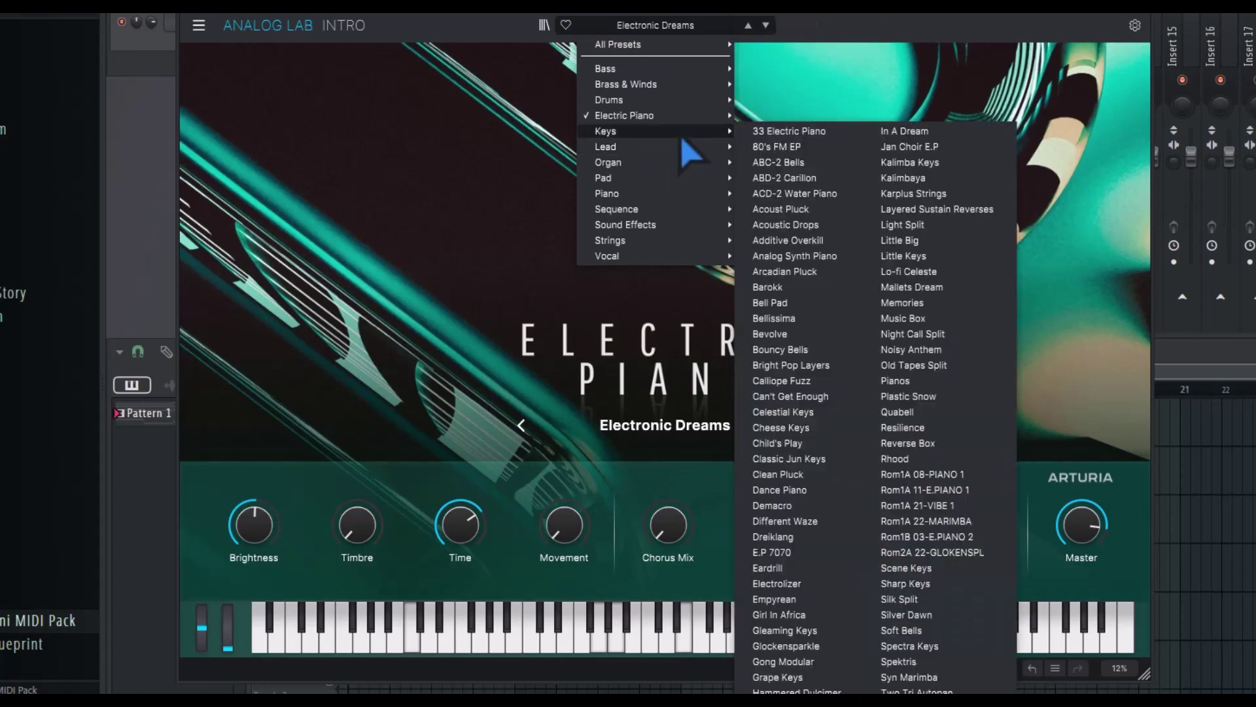
pyautogui.click(798, 134)
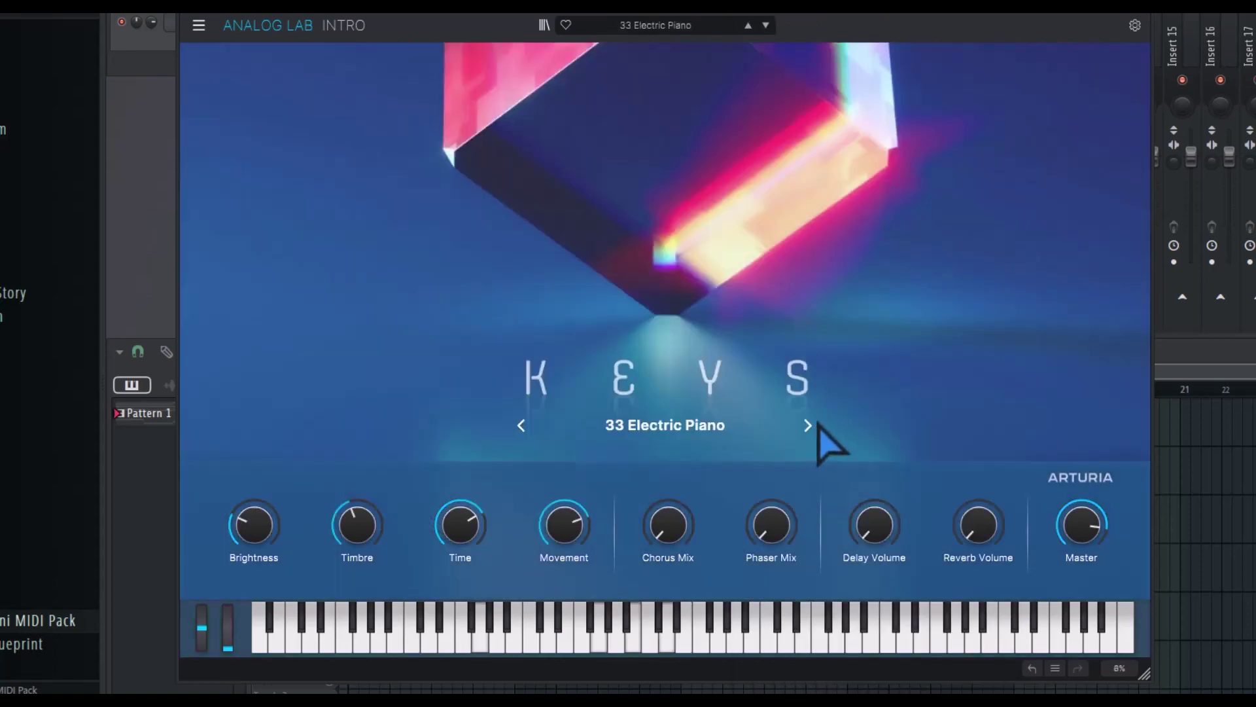
pyautogui.click(808, 429)
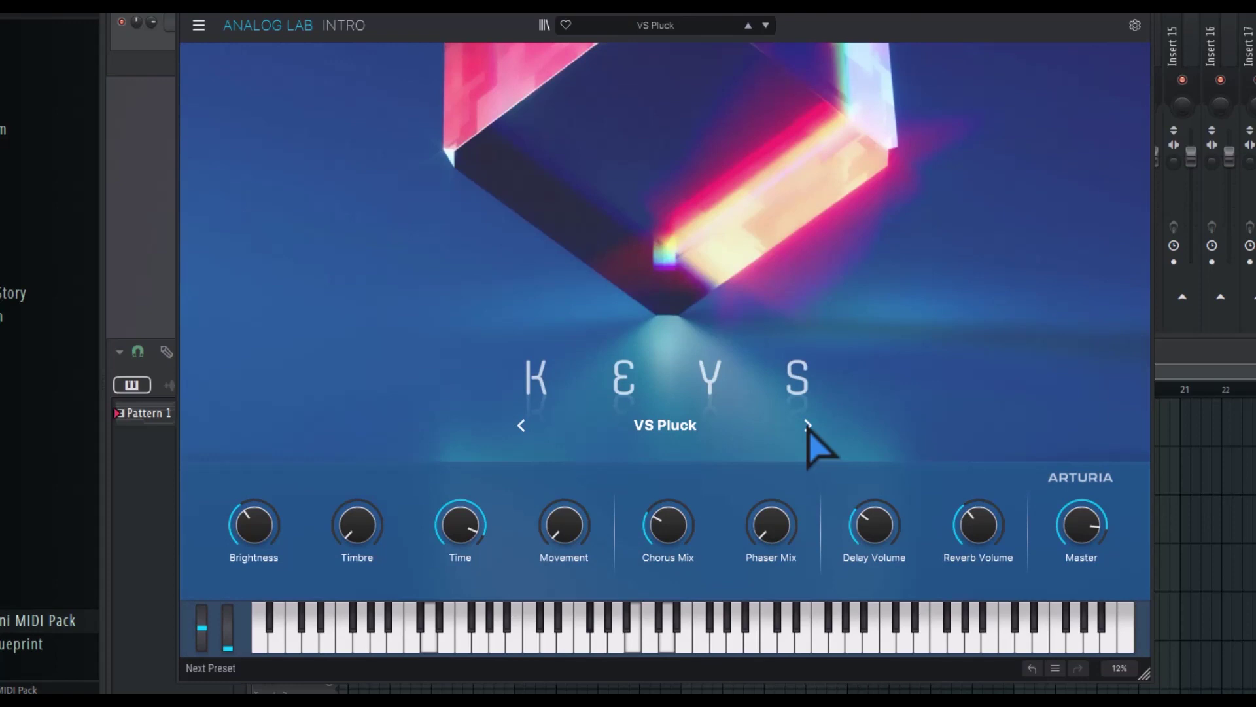
pyautogui.click(809, 426)
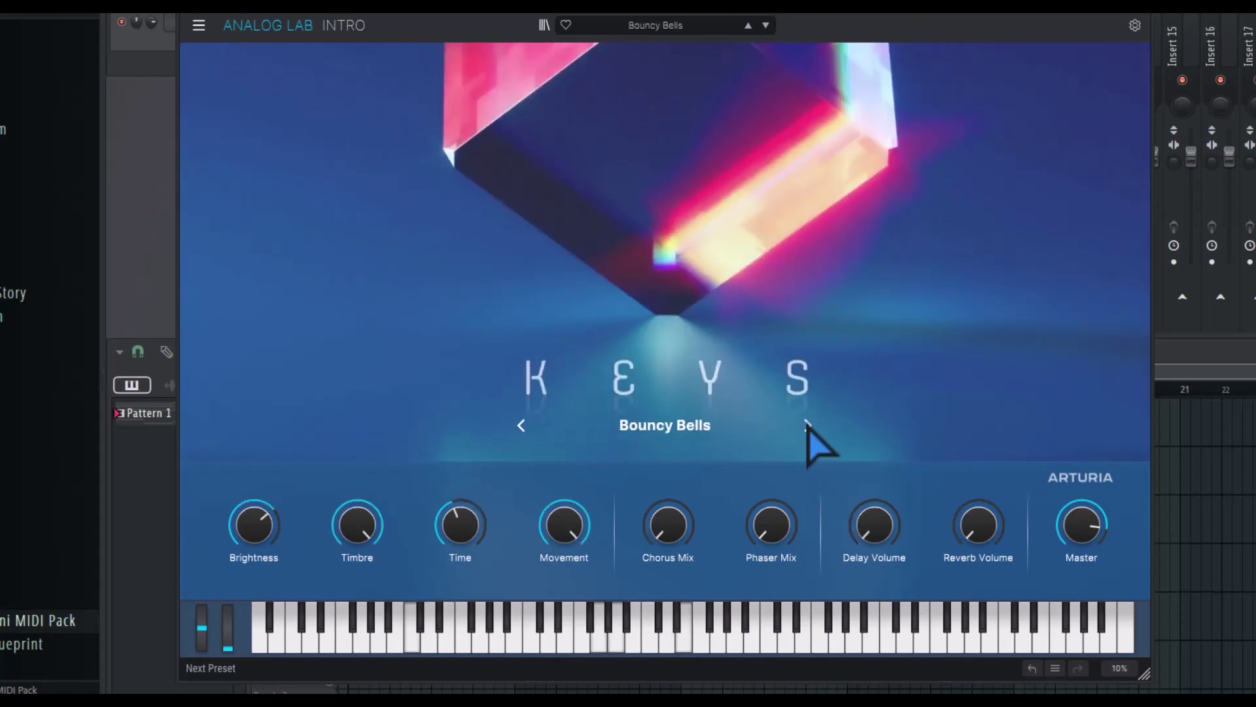
# Raise the Movement control on the Keys preset Dreiklang, and move on to House in the Forest.
pyautogui.click(808, 426)
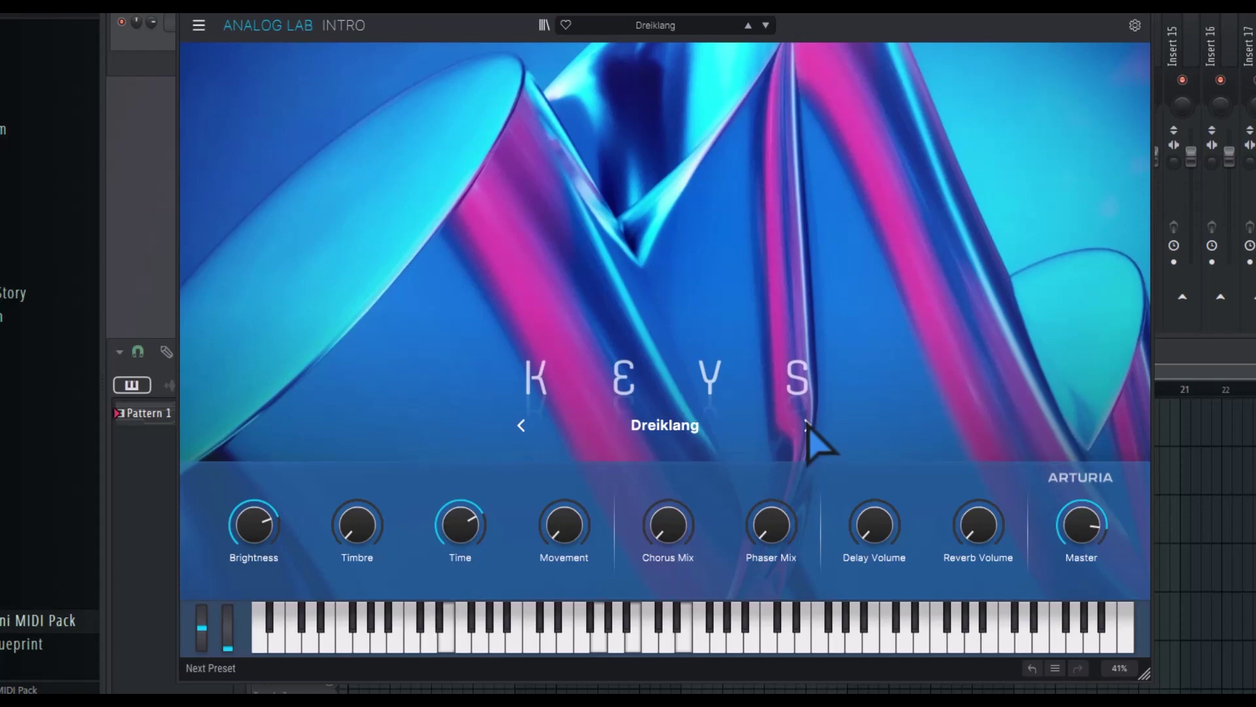
pyautogui.moveTo(566, 527); pyautogui.dragTo(561, 519)
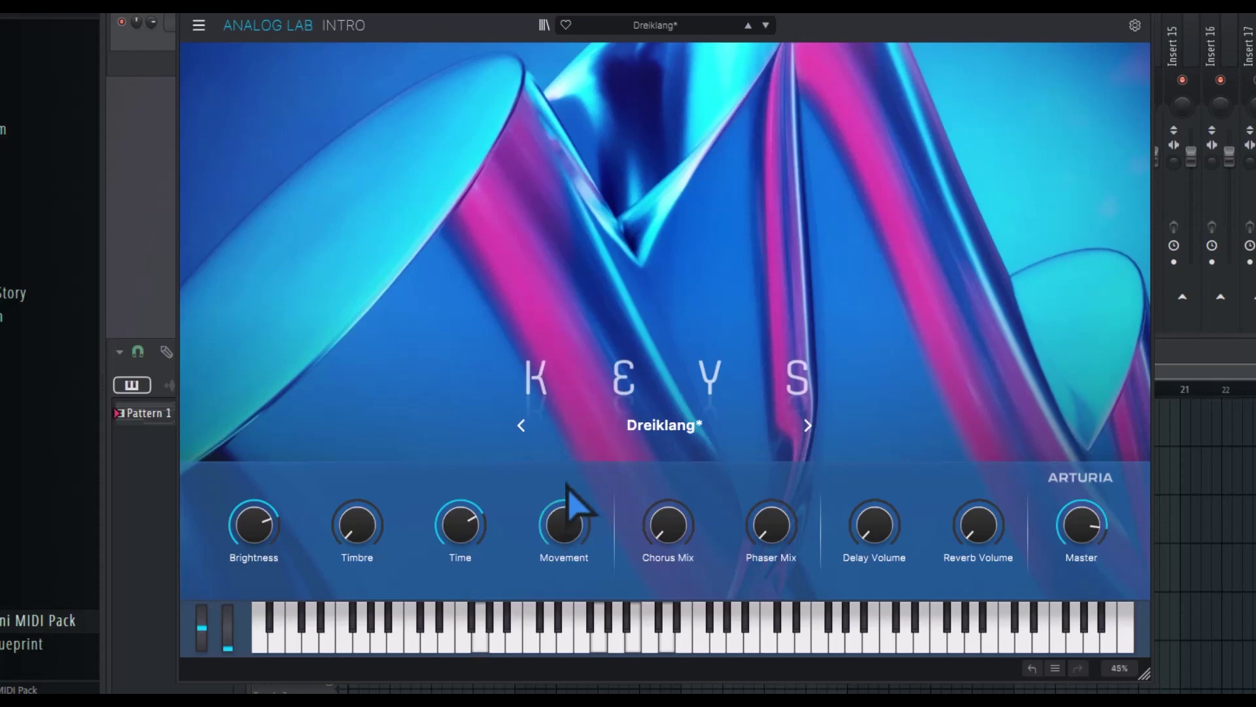
pyautogui.click(807, 425)
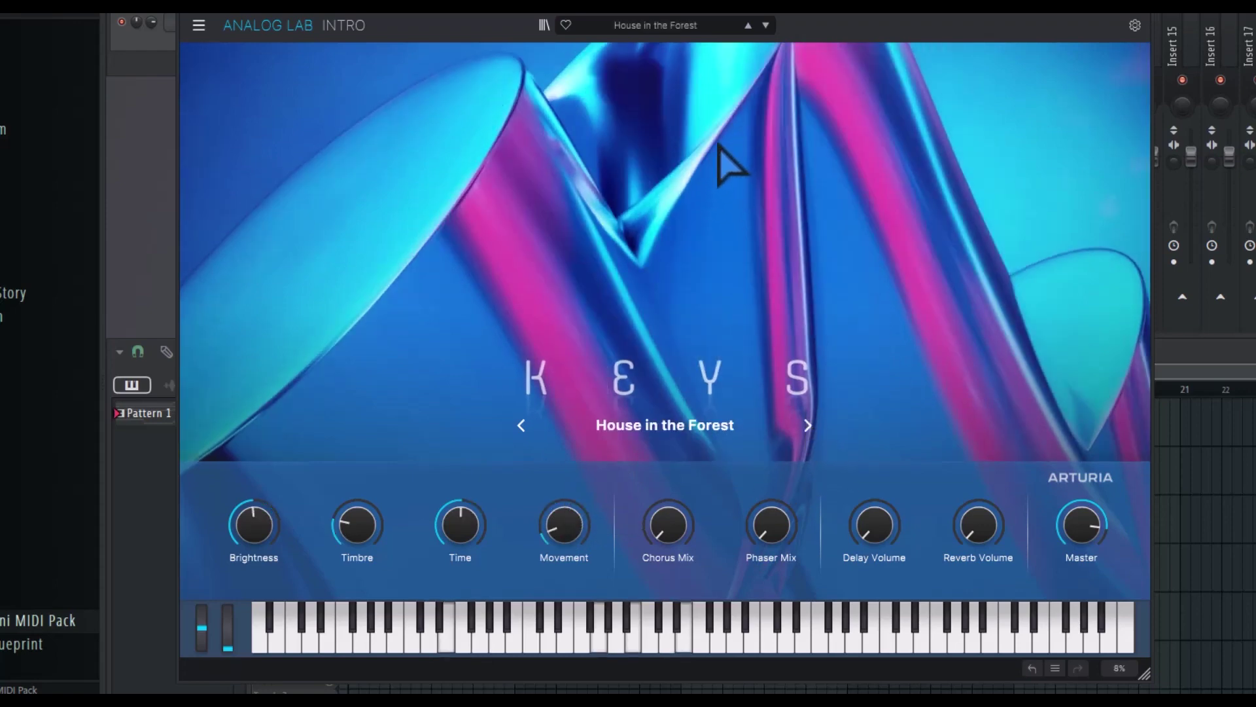
# Load Desert Wind from the Lead category and step through Elpmis to Energy Lead.
pyautogui.click(669, 26)
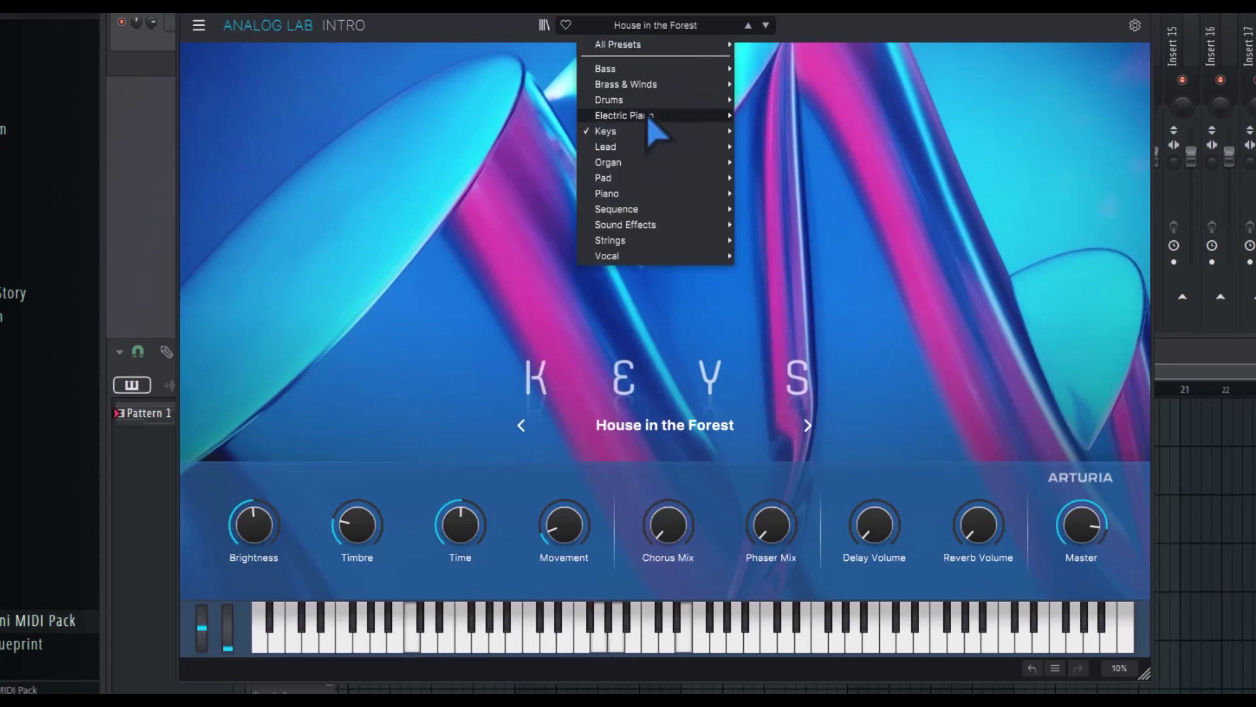
pyautogui.moveTo(649, 115)
pyautogui.moveTo(654, 147)
pyautogui.click(784, 163)
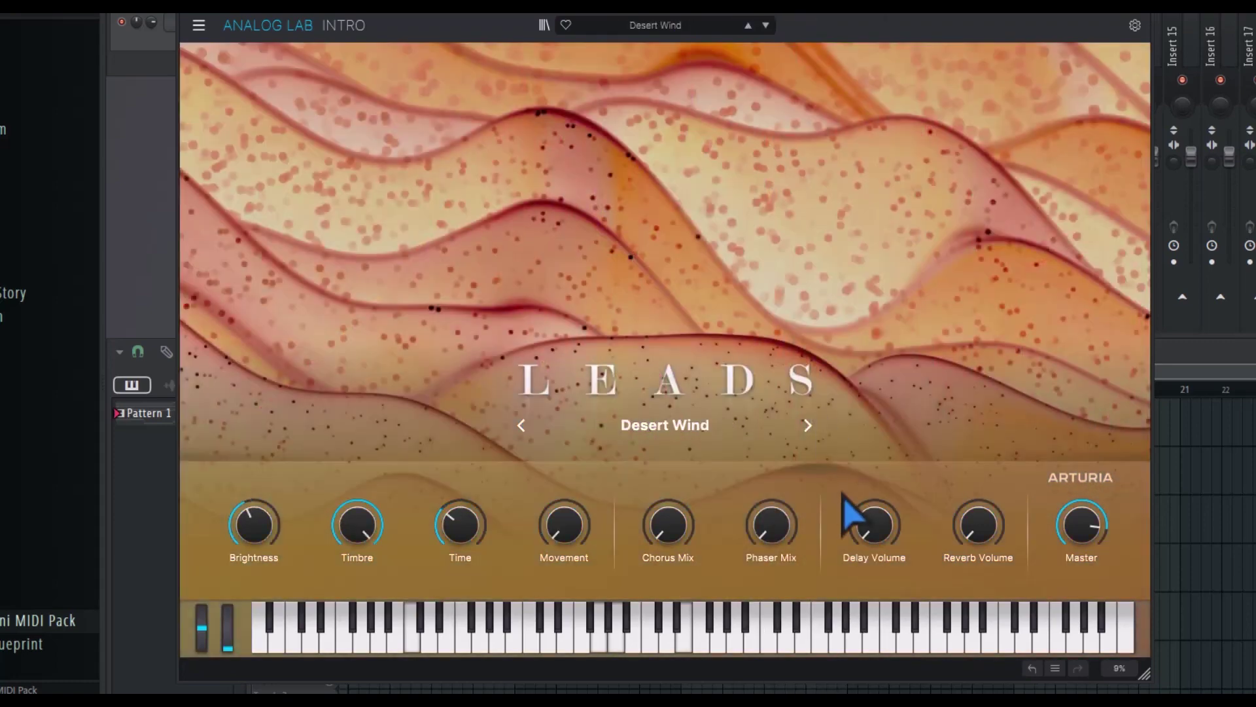
pyautogui.click(807, 425)
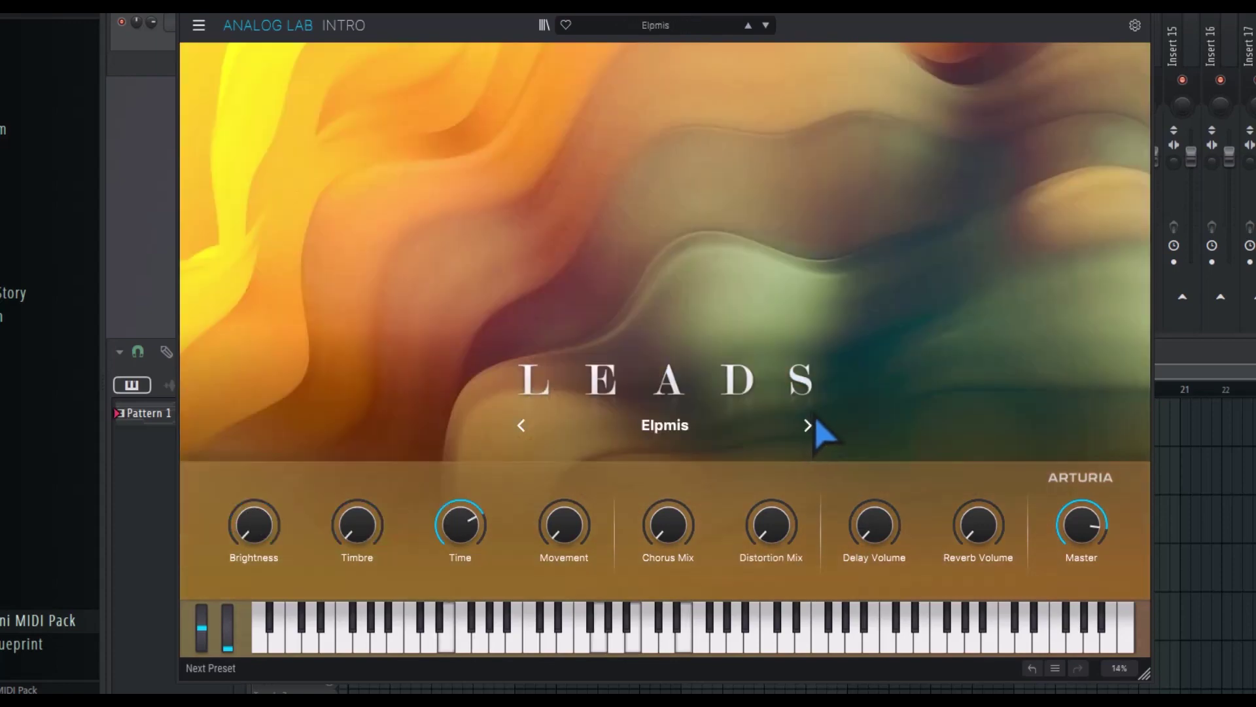
pyautogui.click(806, 432)
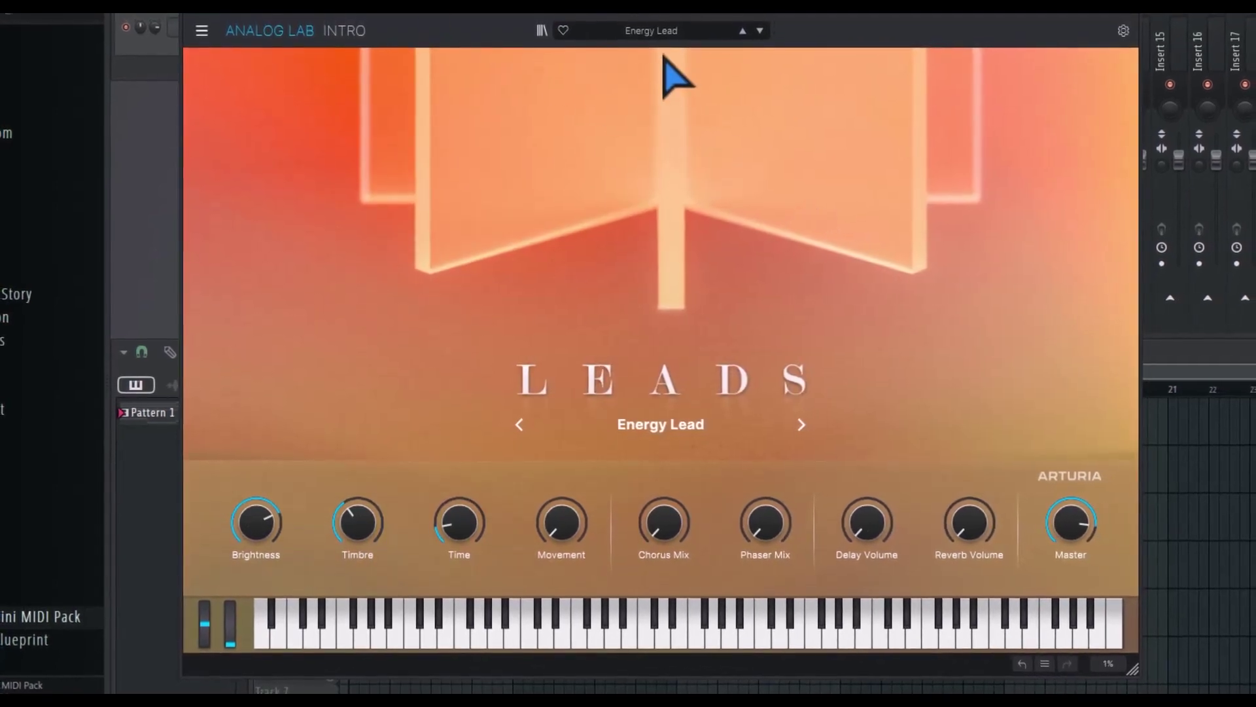
# Load 1001 Nights from the Pad category and advance to 90s Mellow Pad.
pyautogui.click(648, 36)
pyautogui.moveTo(650, 196)
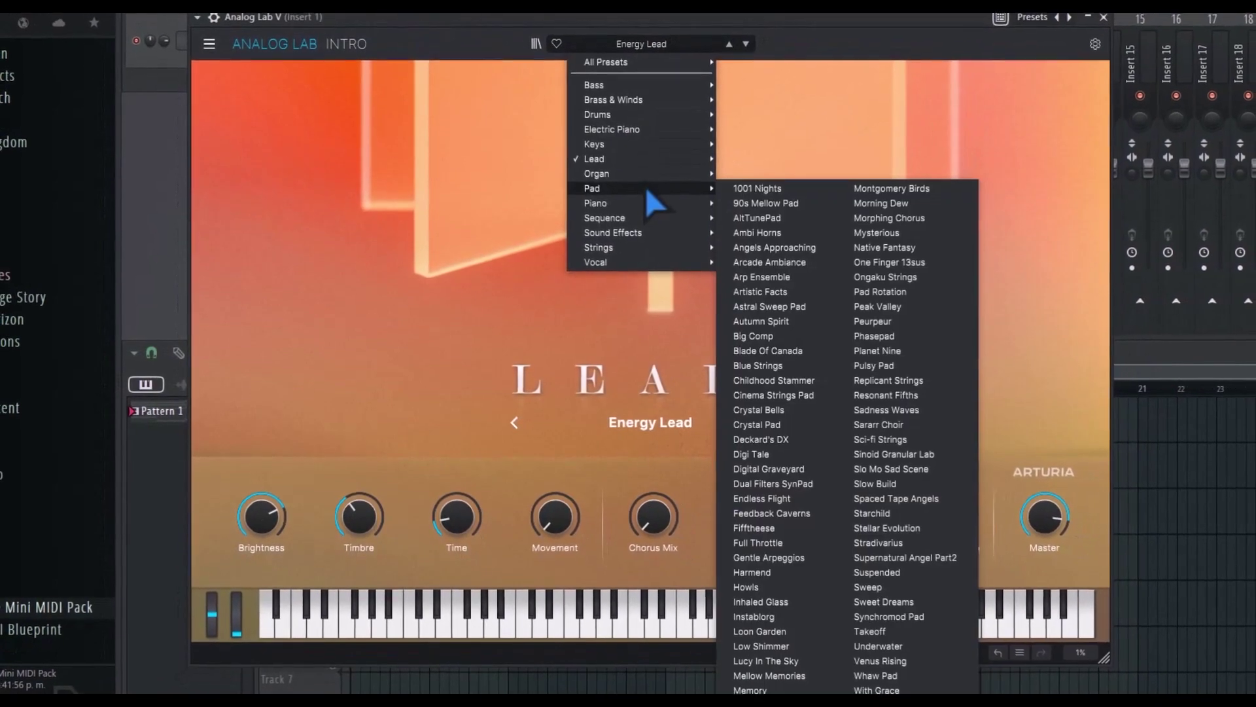
pyautogui.click(726, 185)
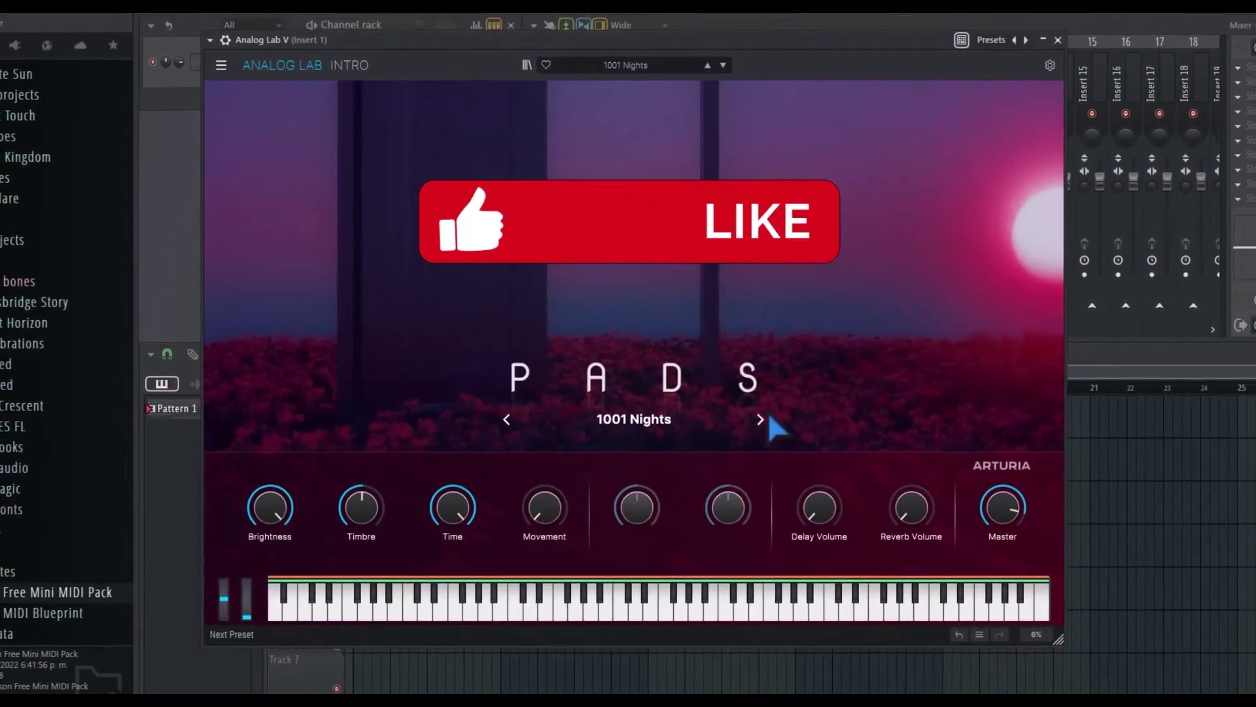
pyautogui.click(774, 421)
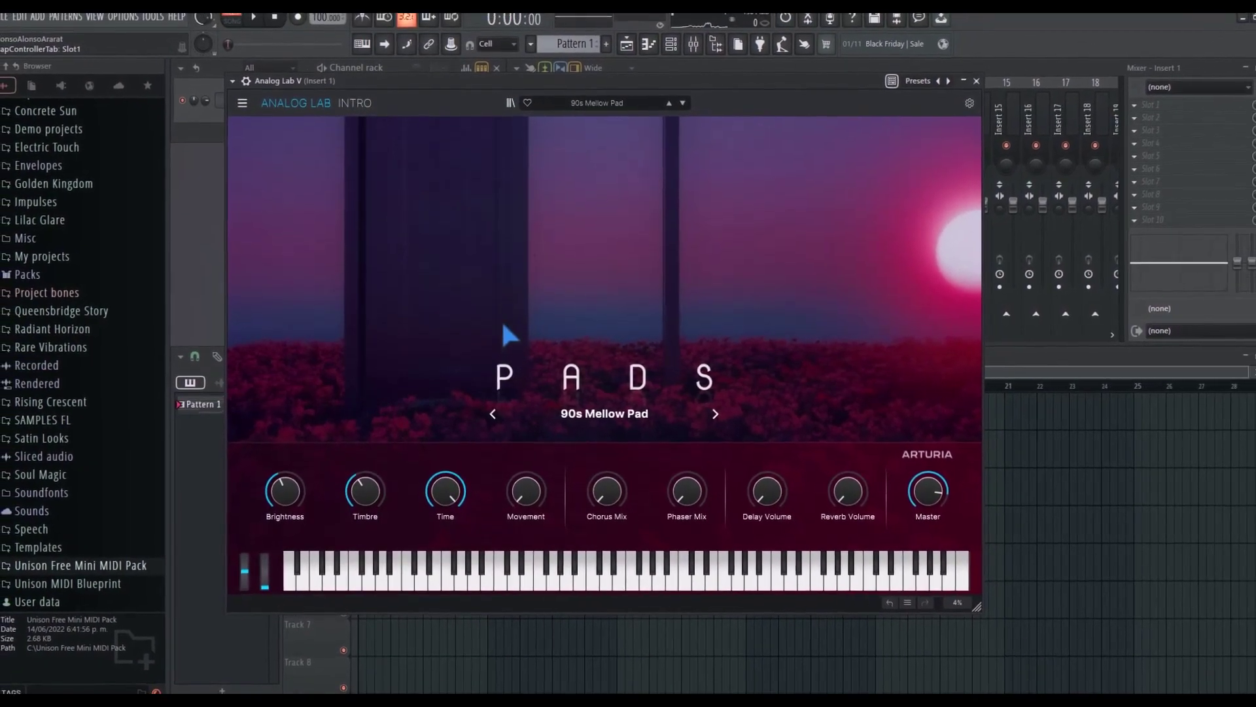
# Load Bass Arpe from the Sequence category, followed by Bubbles from Sound Effects.
pyautogui.click(593, 110)
pyautogui.moveTo(595, 246)
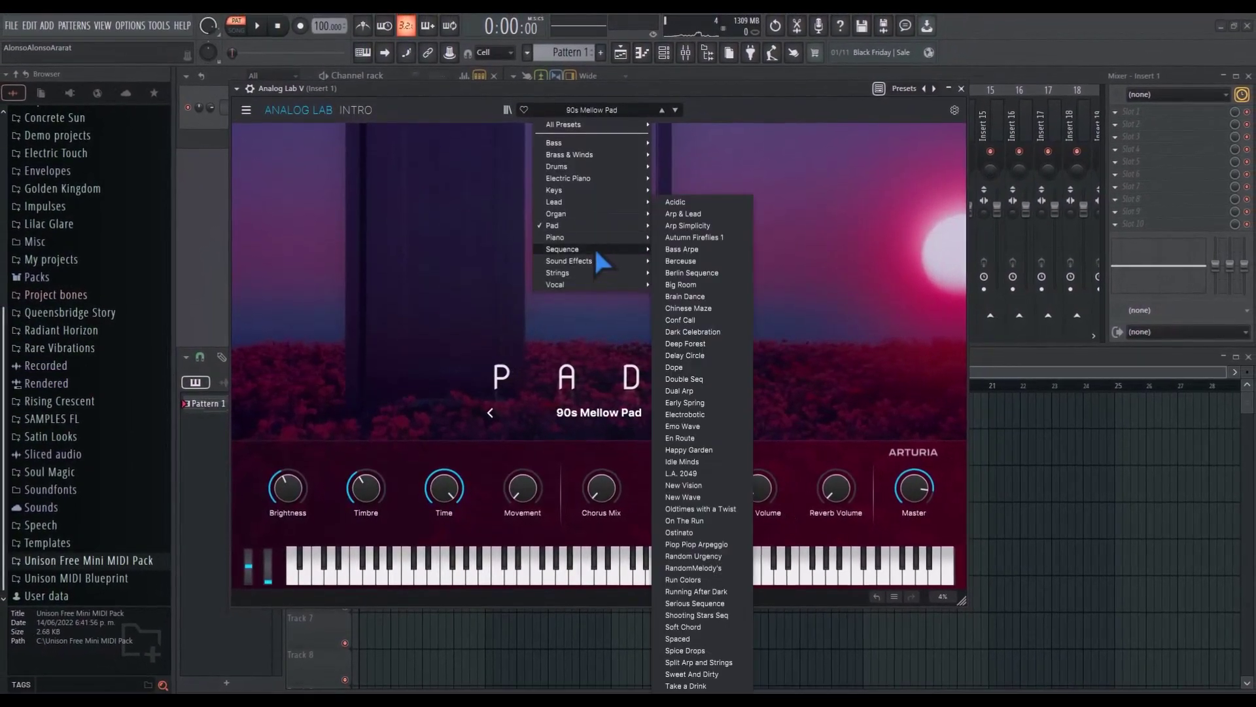
pyautogui.click(702, 252)
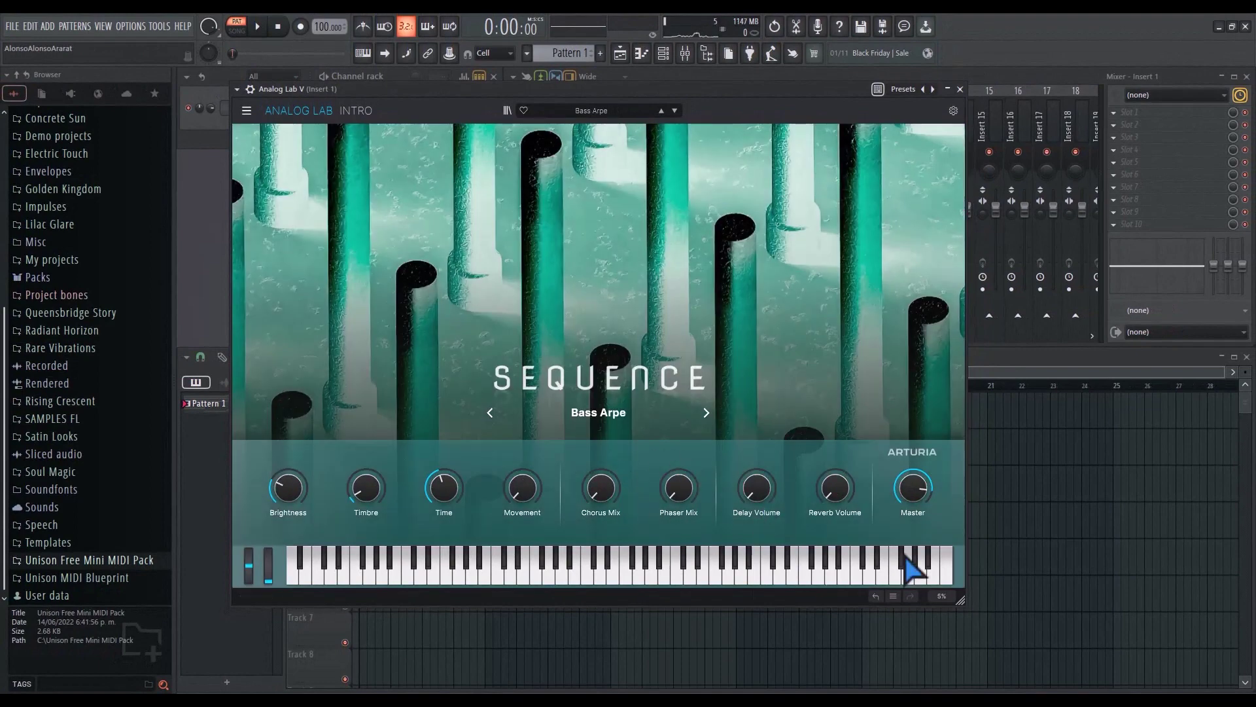
pyautogui.click(592, 112)
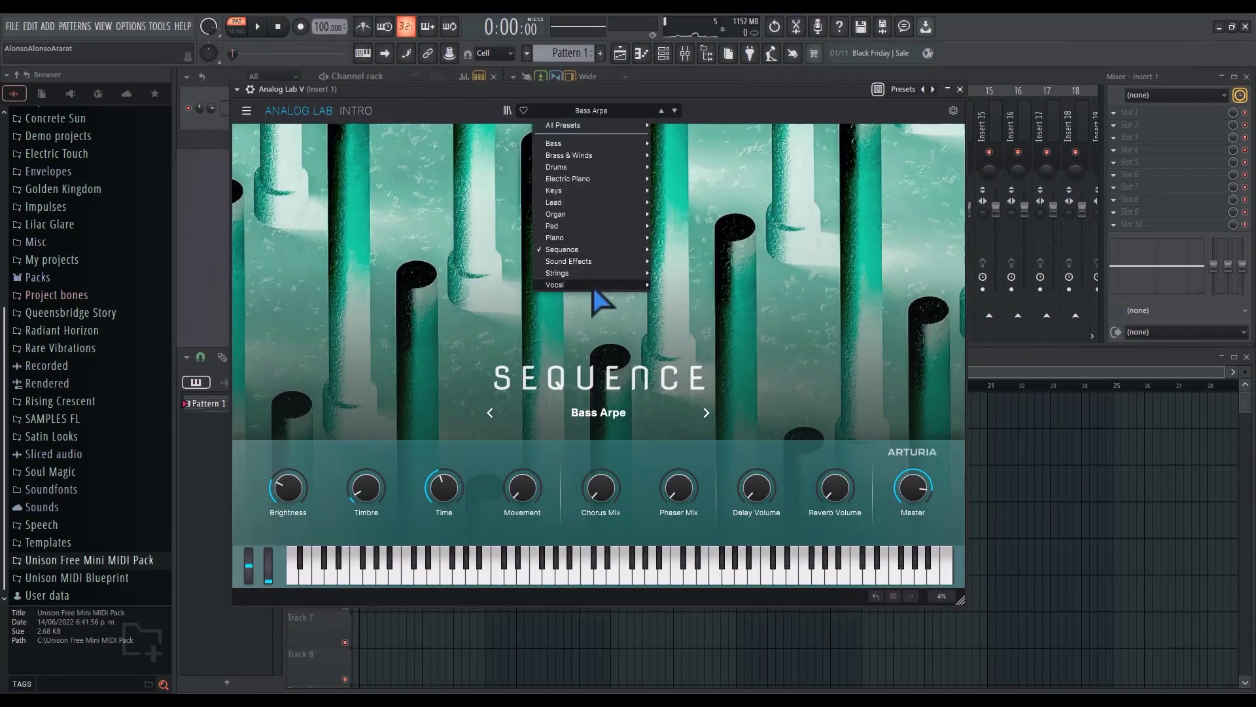
pyautogui.moveTo(638, 265)
pyautogui.click(702, 288)
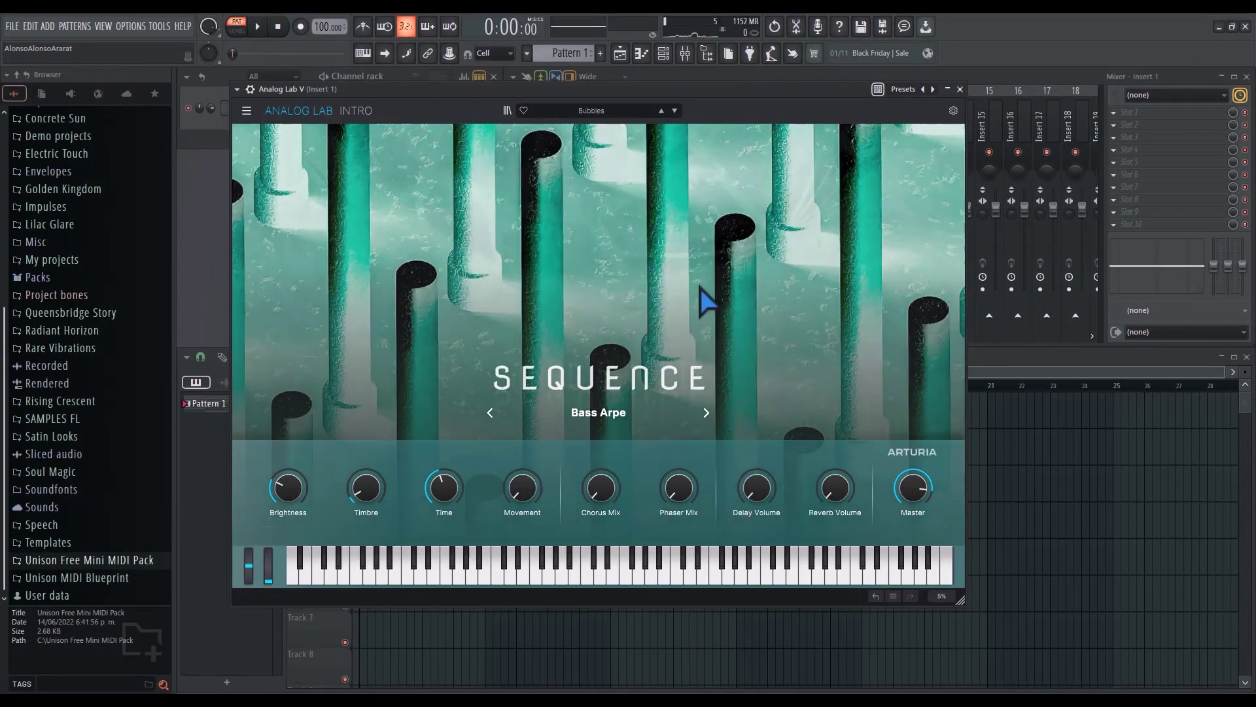
# Load 3 Violin's Ensemble from the Strings category, followed by All I Ever Wanted from Vocal.
pyautogui.click(623, 115)
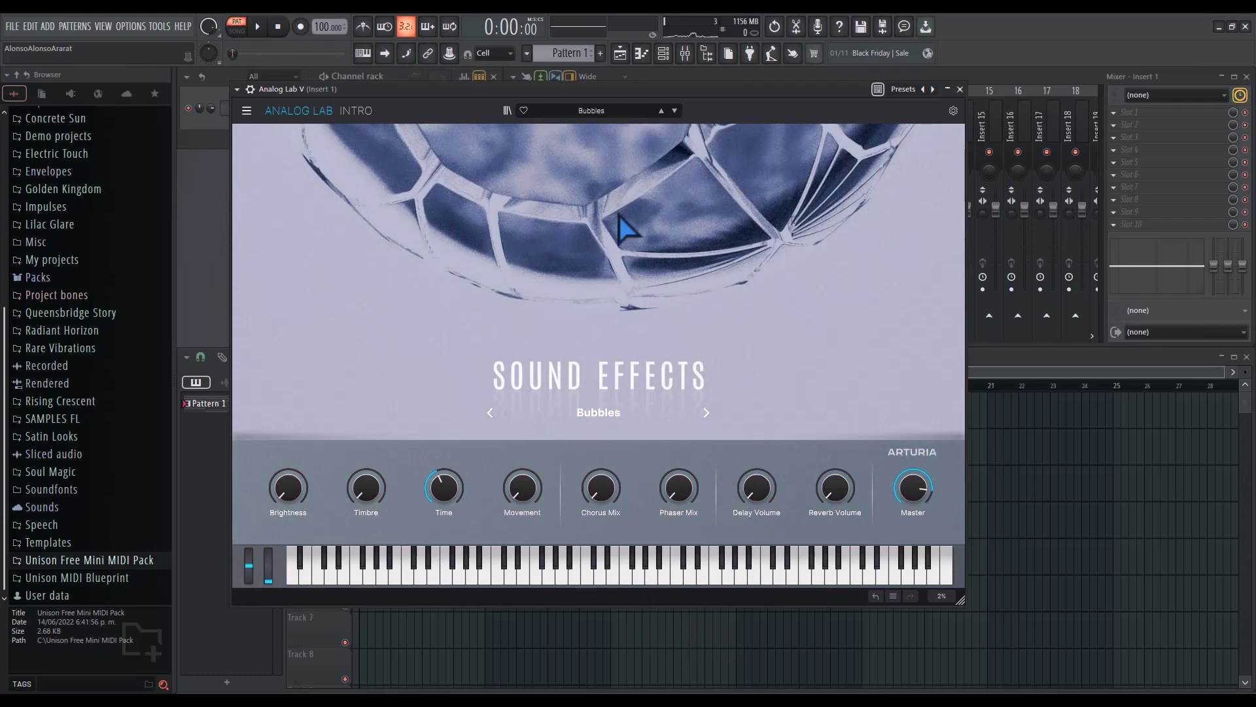
pyautogui.moveTo(597, 295)
pyautogui.click(720, 288)
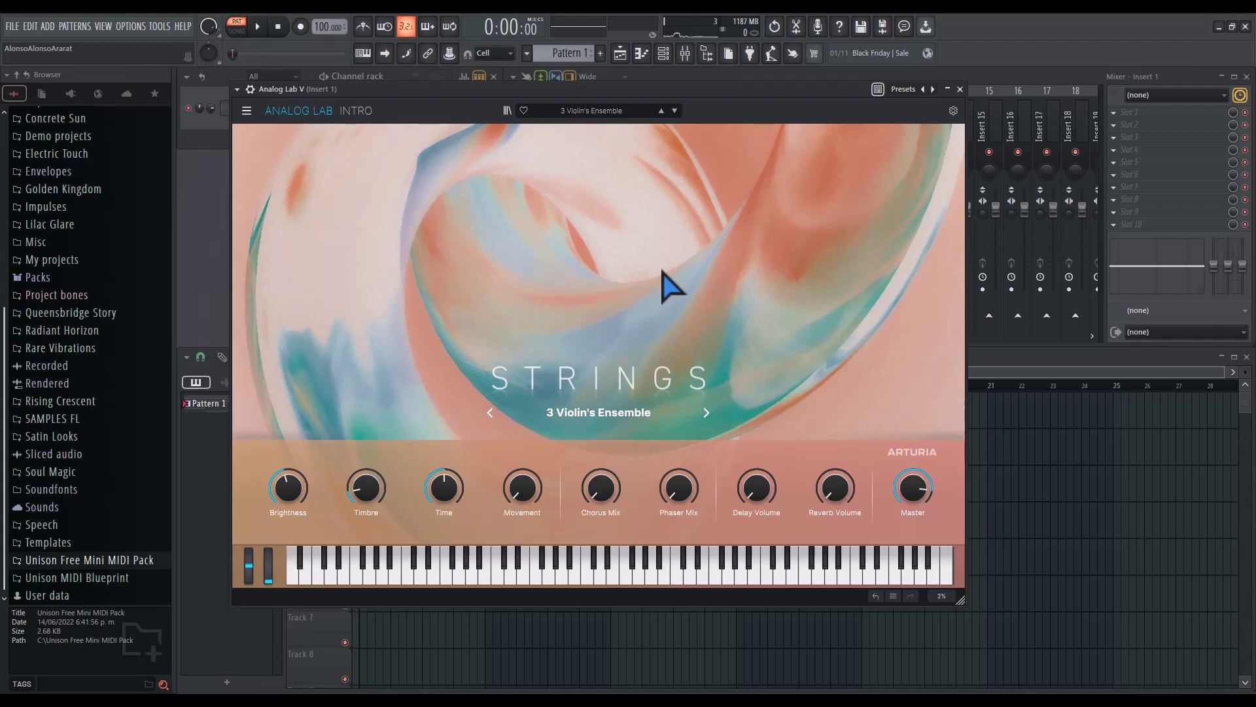
pyautogui.click(589, 113)
pyautogui.moveTo(592, 285)
pyautogui.click(738, 299)
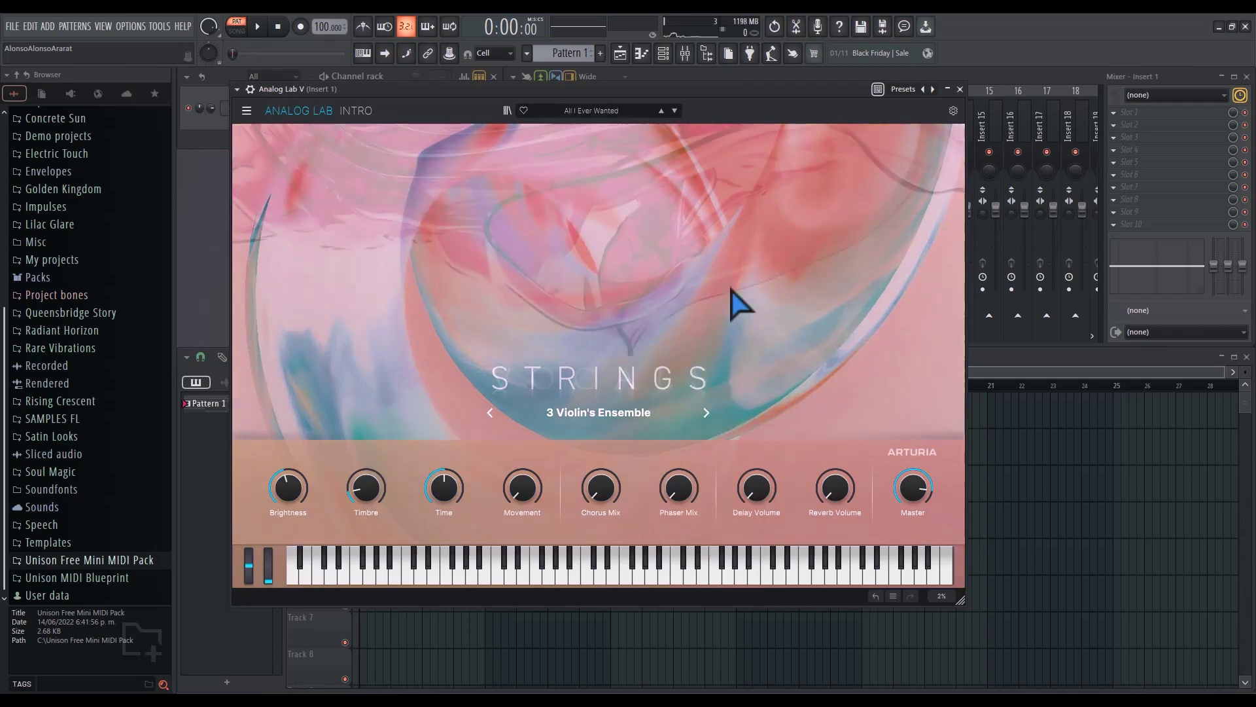